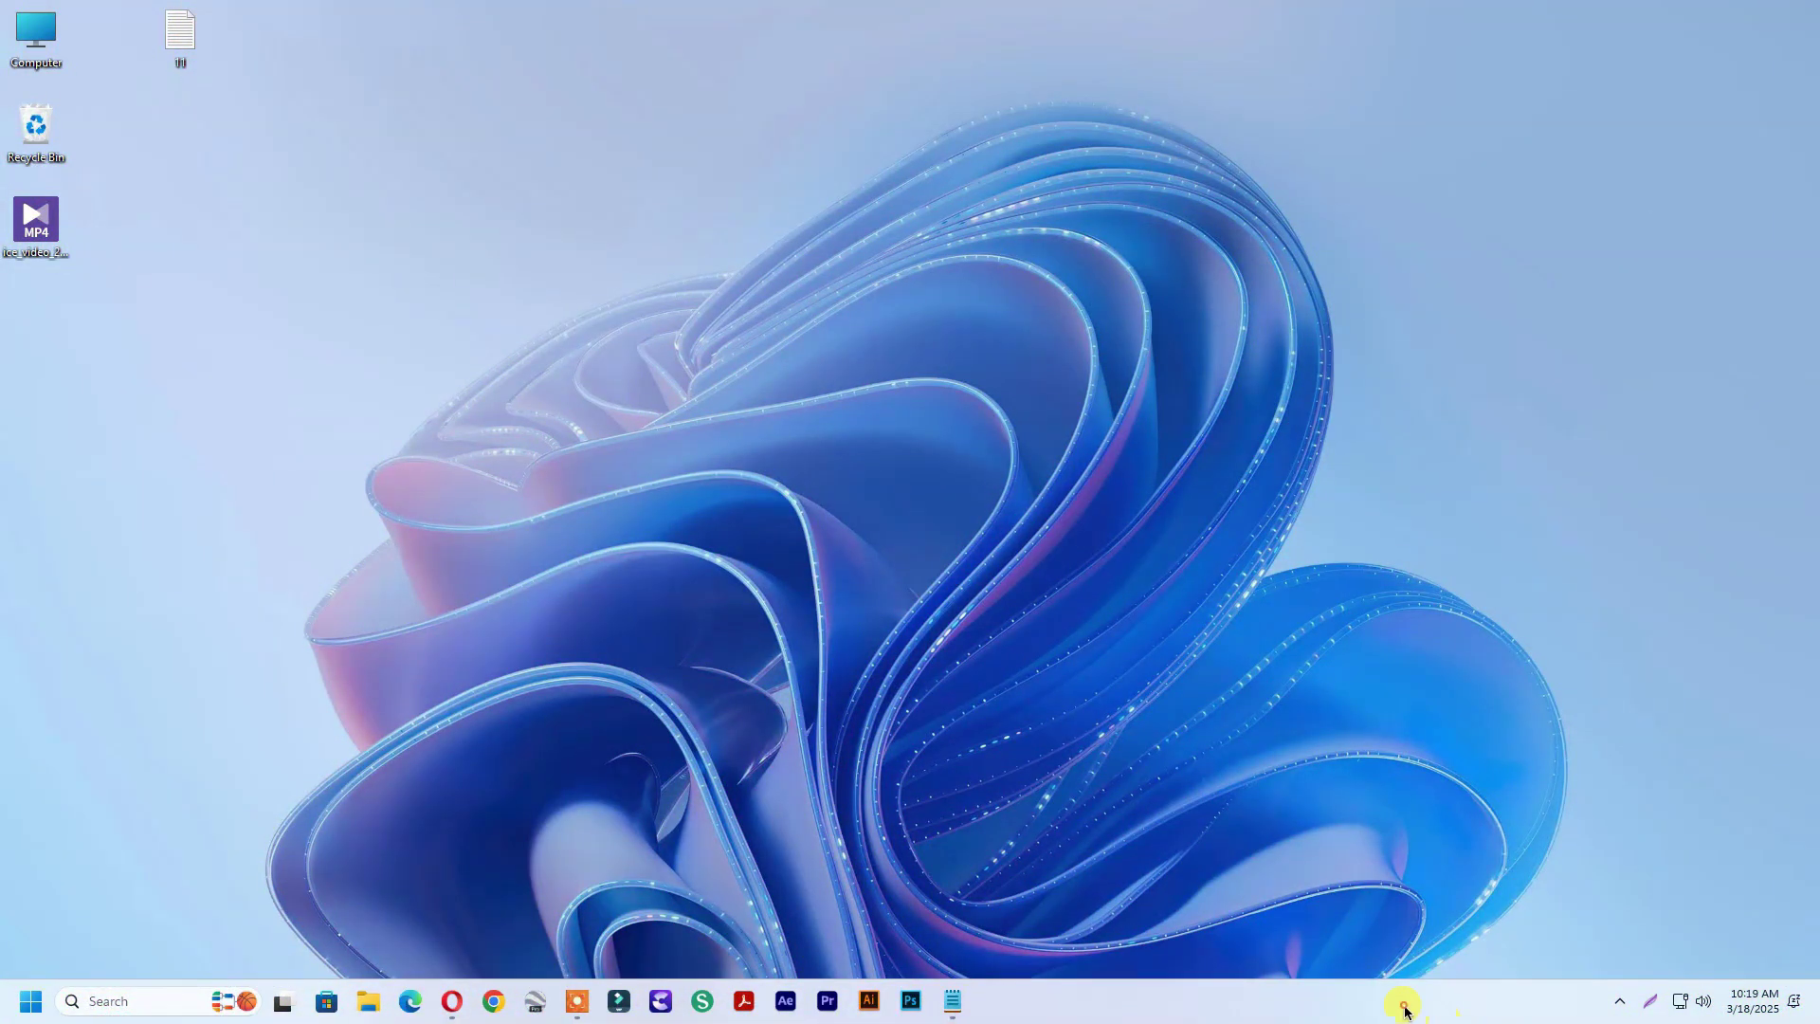
Open Task Manager's Performance page and confirm CPU Virtualization shows Enabled
right_click(1405, 1011)
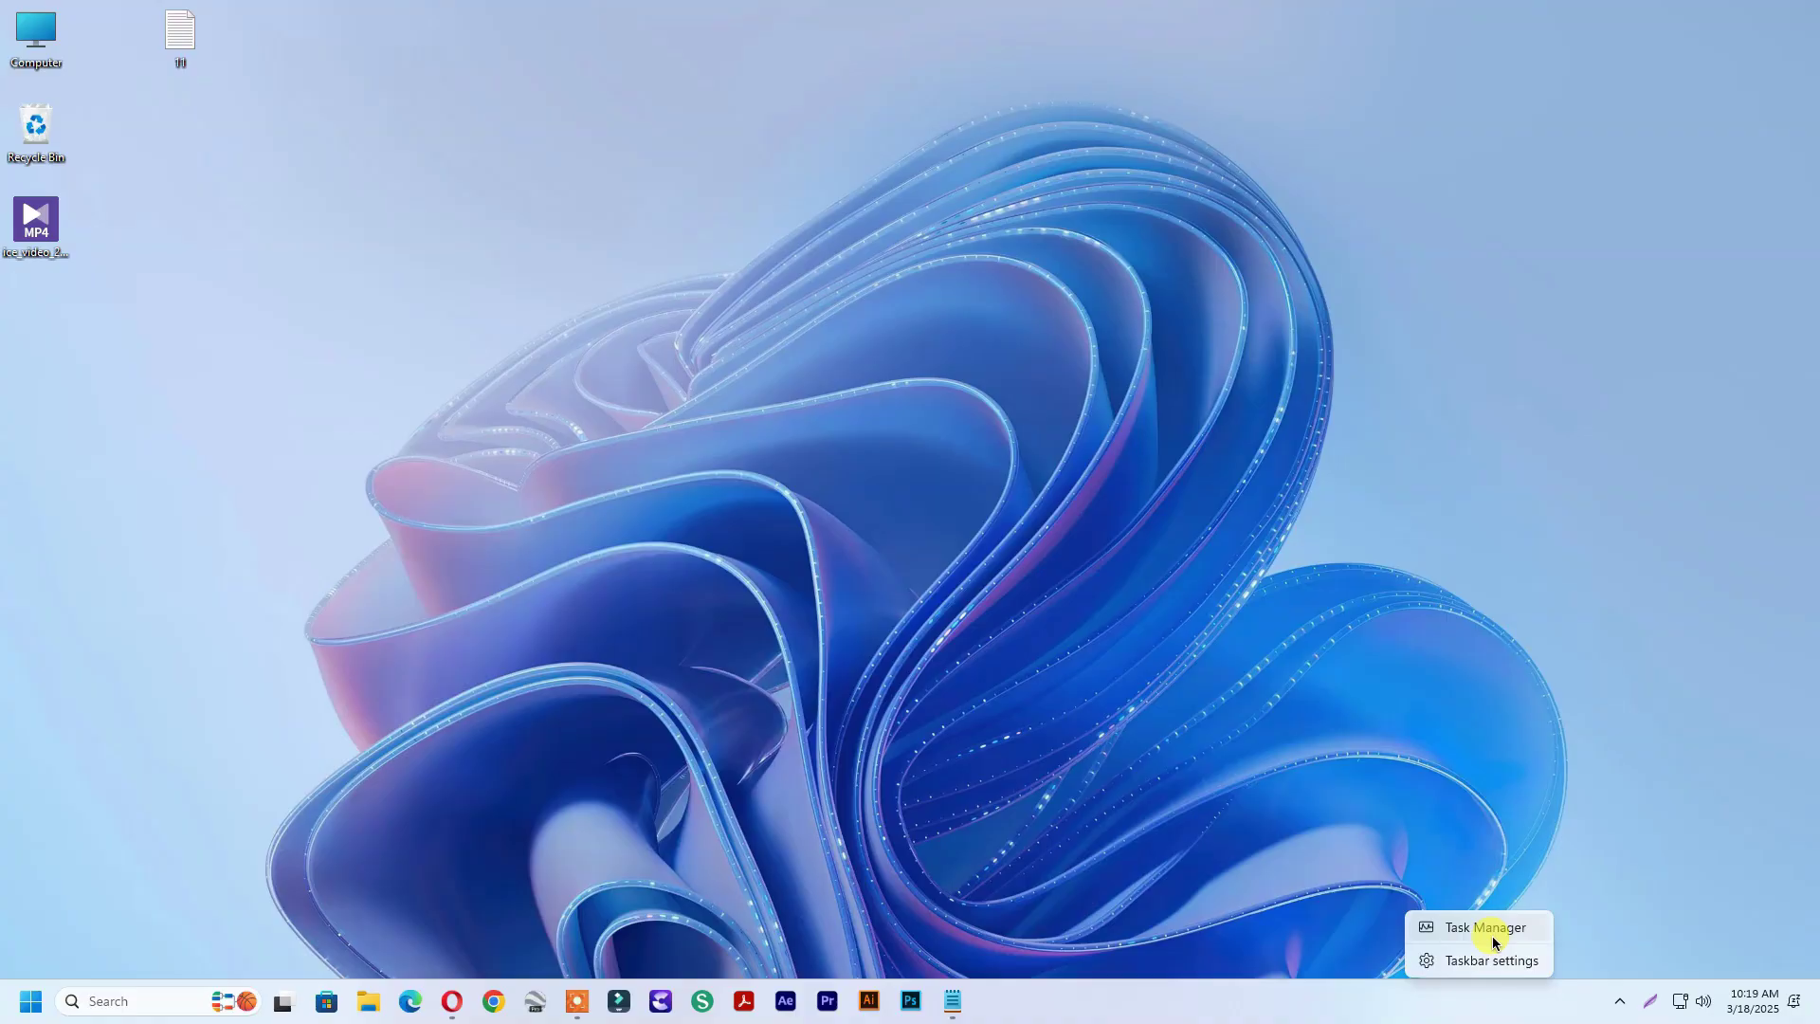
click(1493, 934)
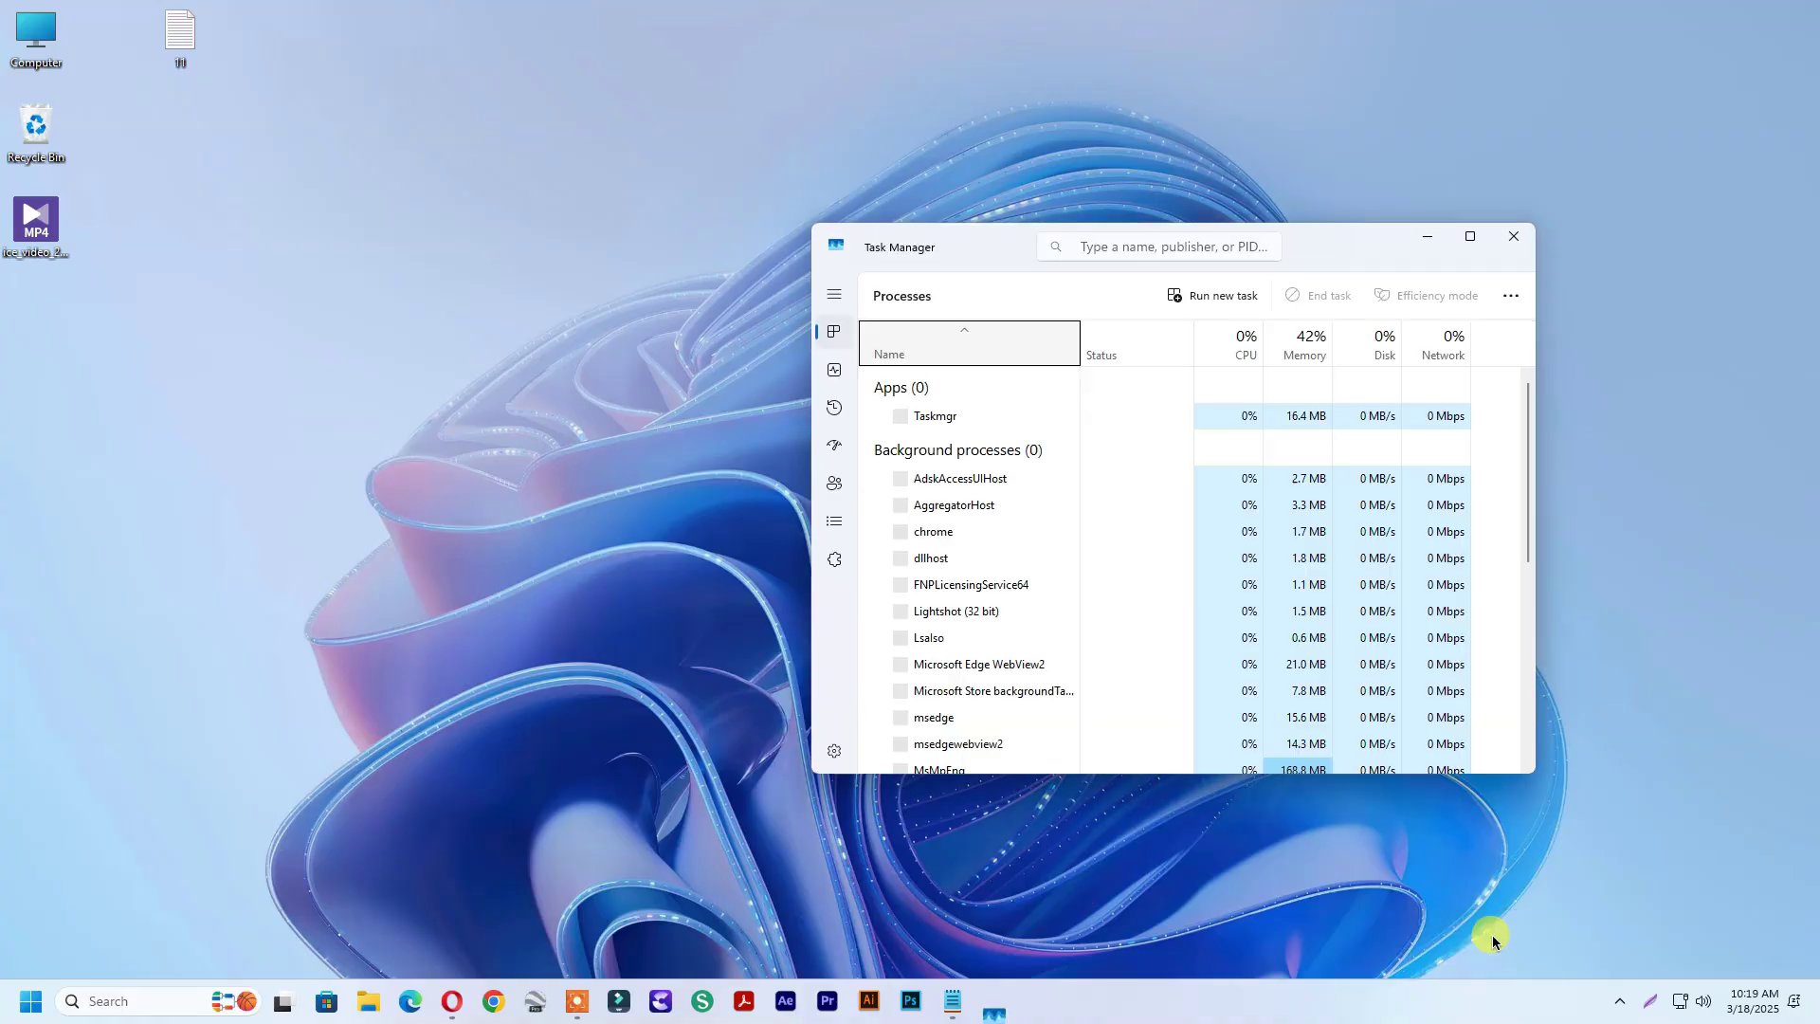
click(834, 377)
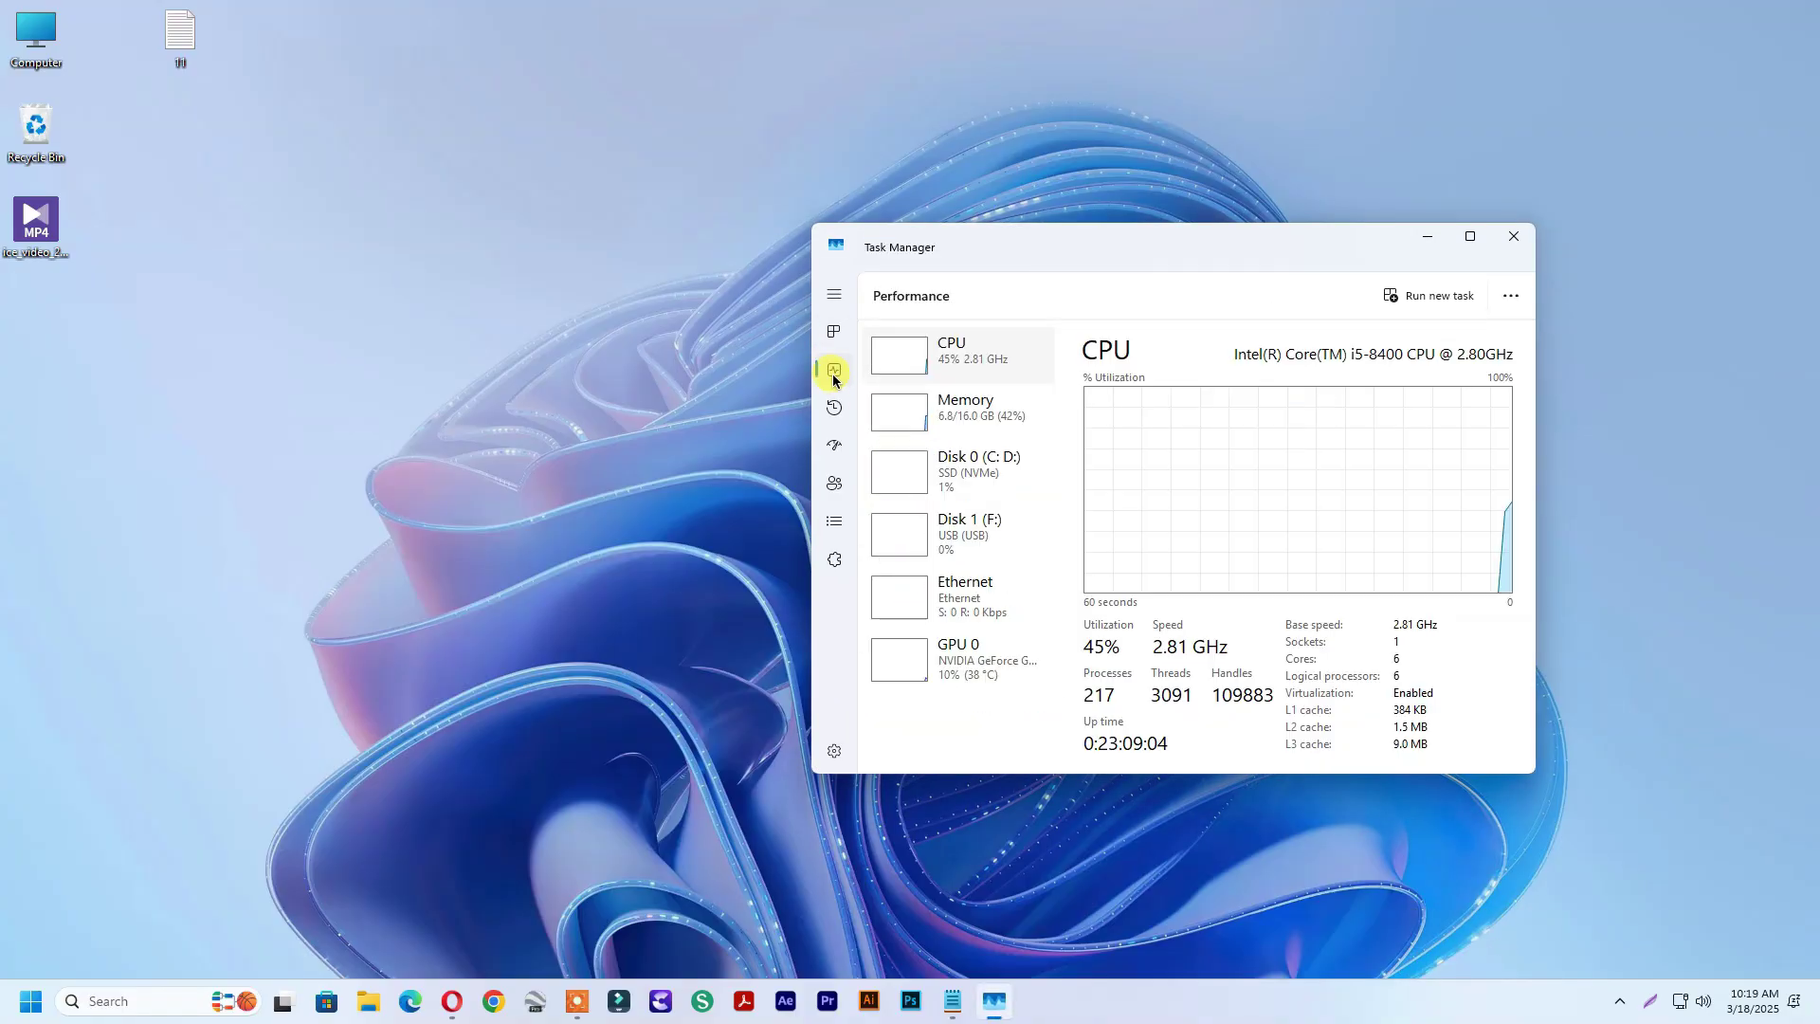
drag(1263, 250, 991, 211)
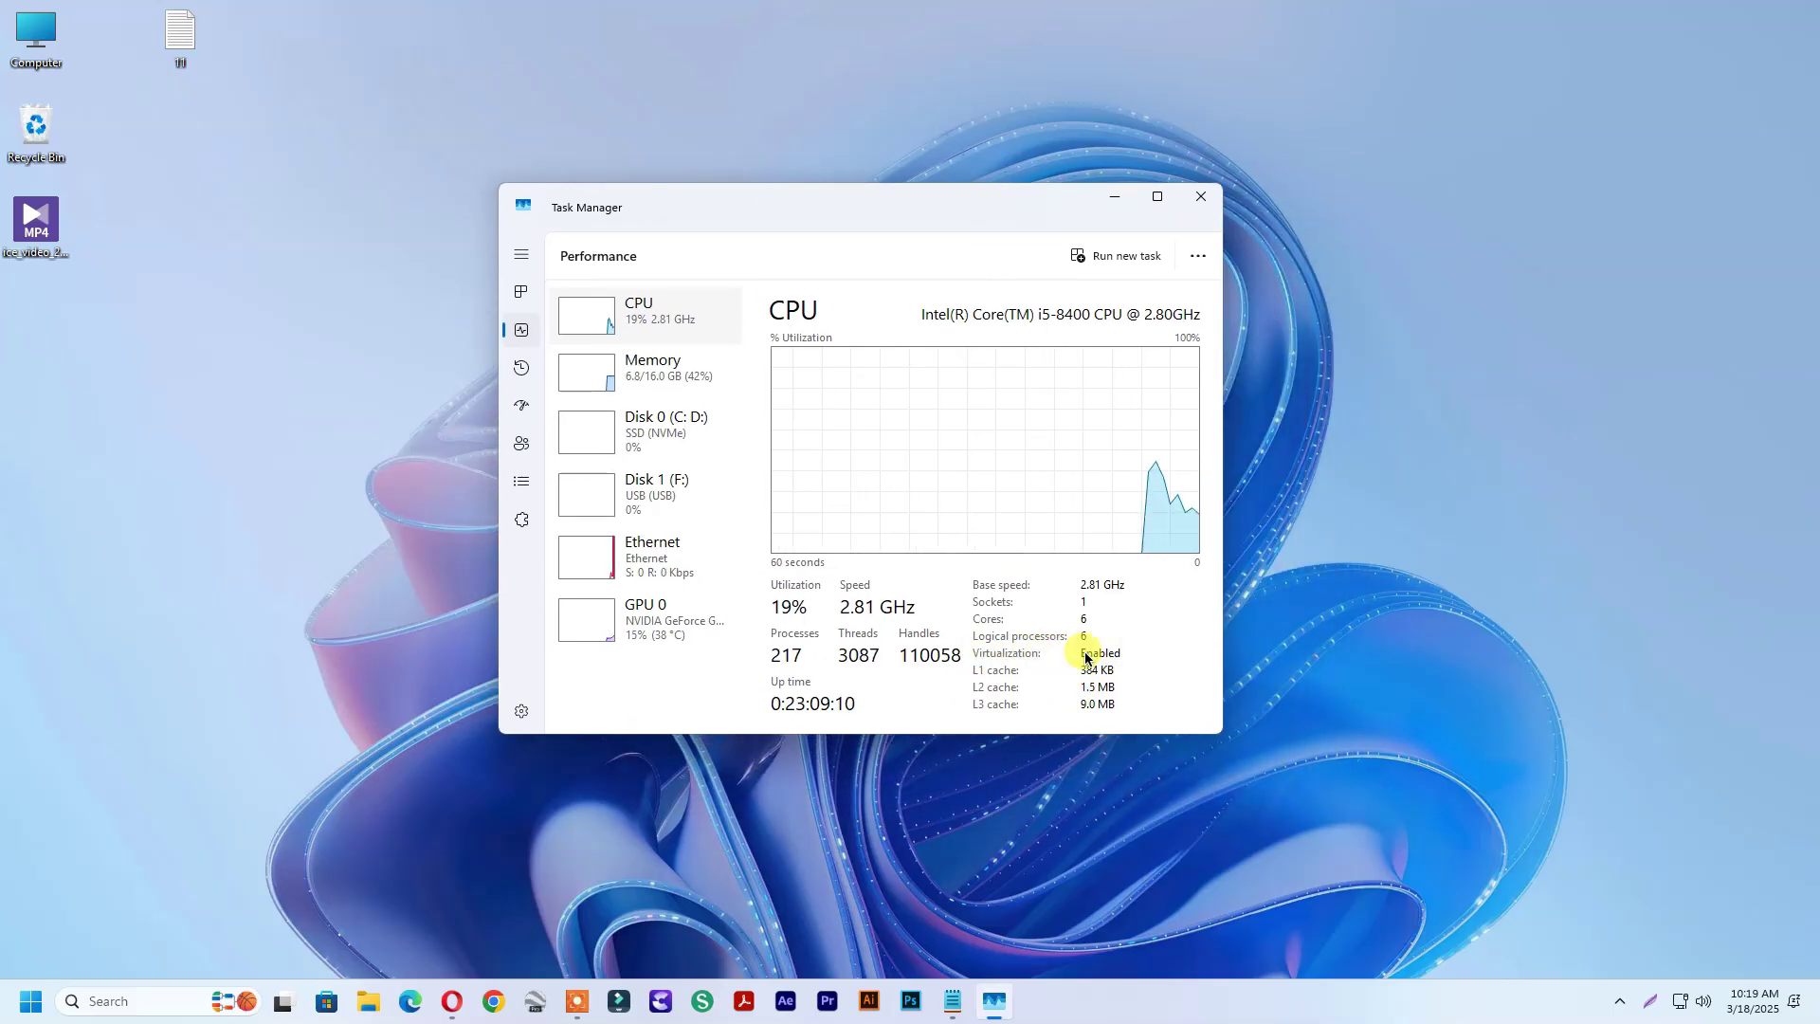
Close Task Manager and open Programs and Features in Control Panel
click(1200, 196)
click(184, 995)
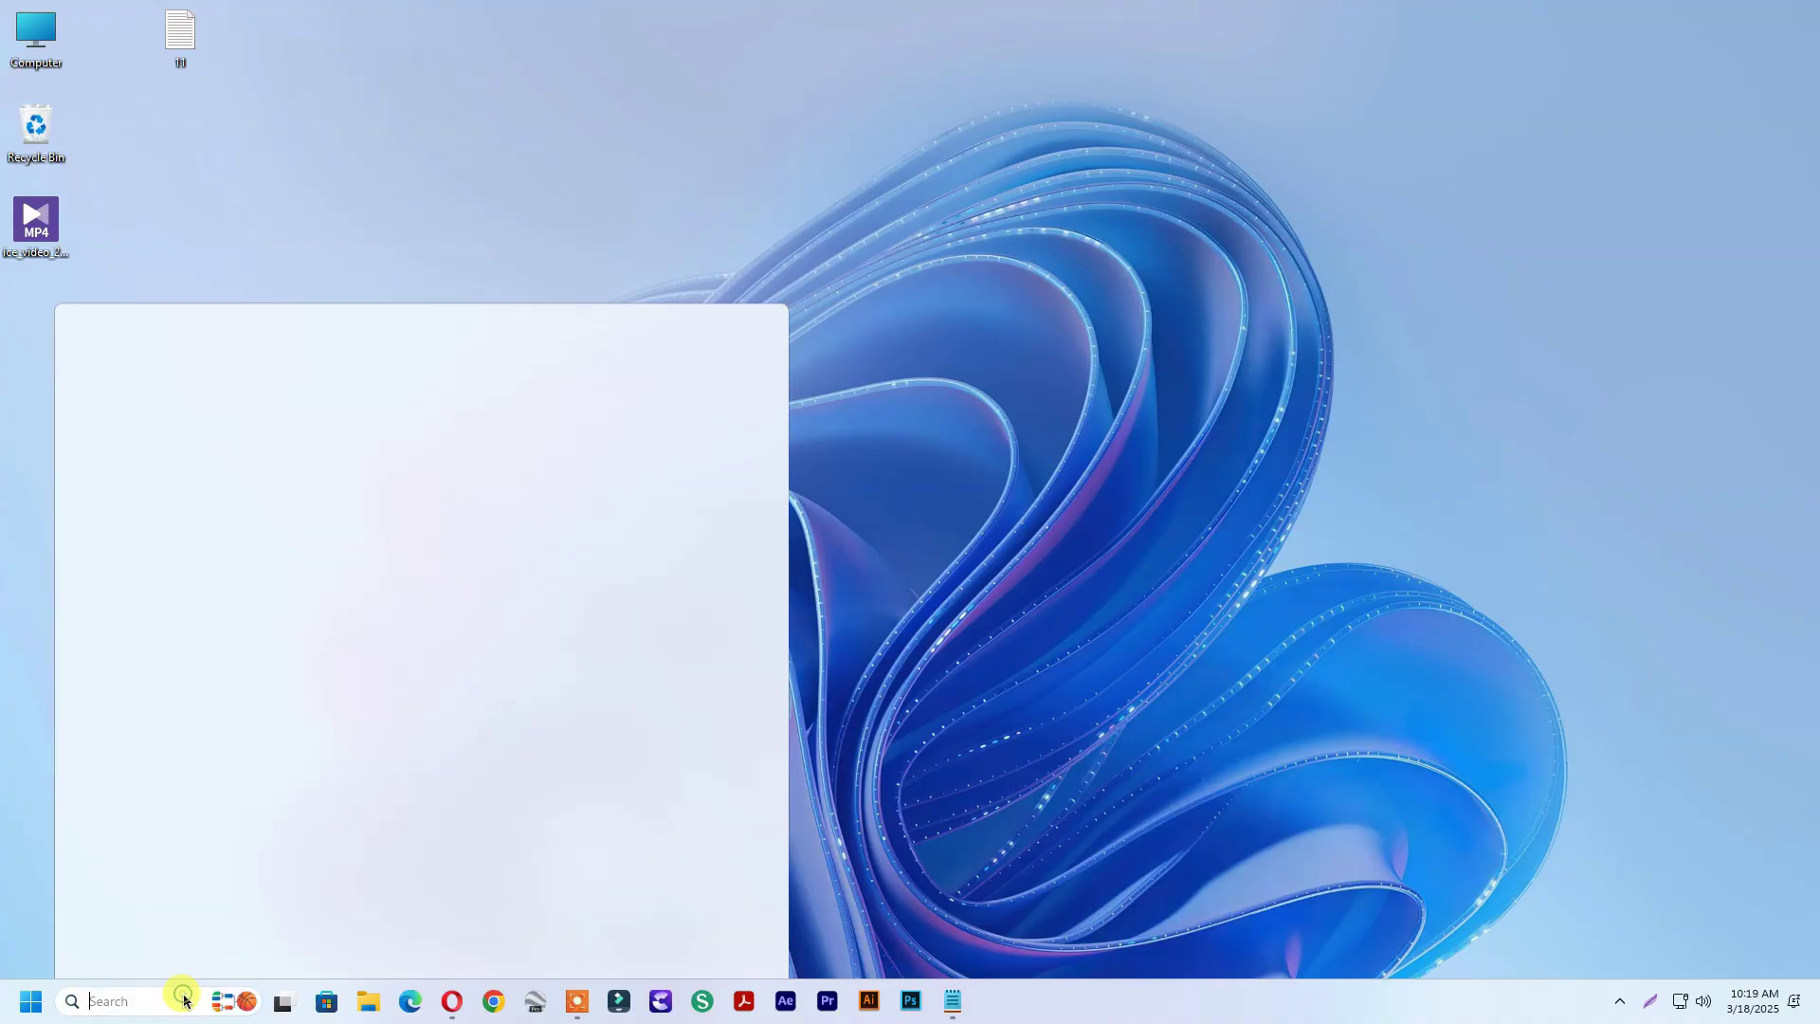
text(control Panel)
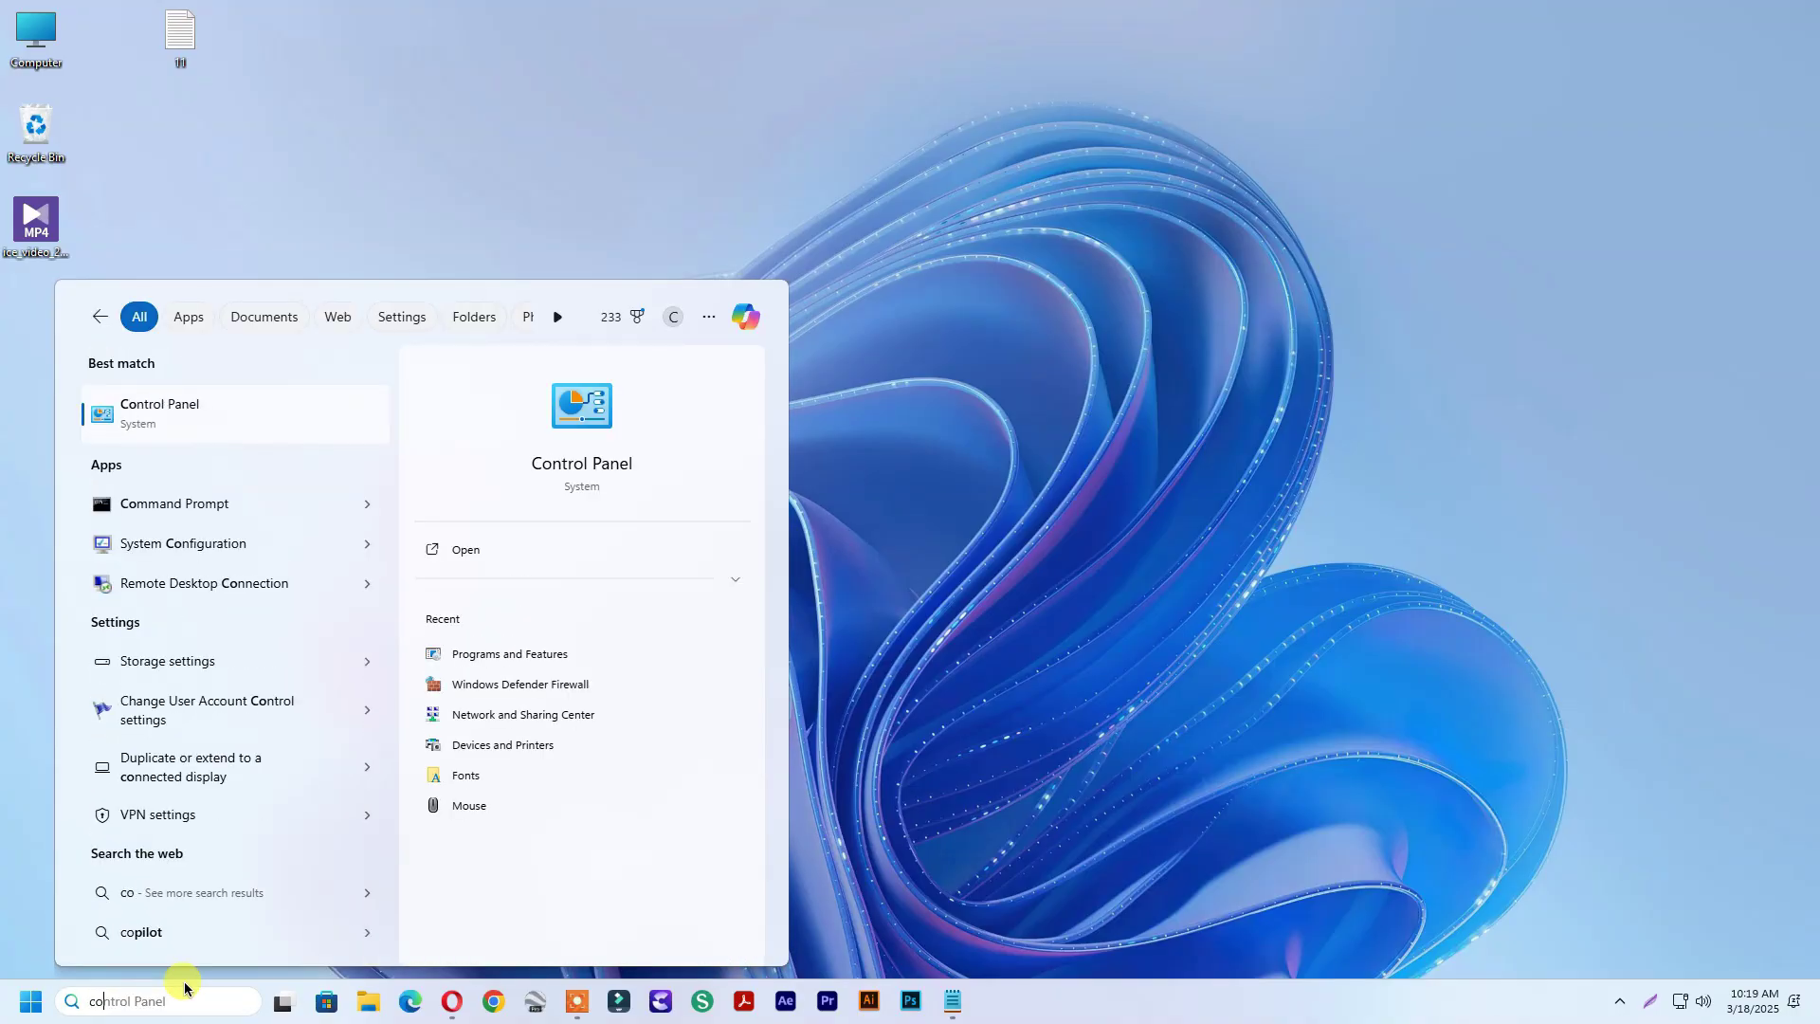
click(225, 407)
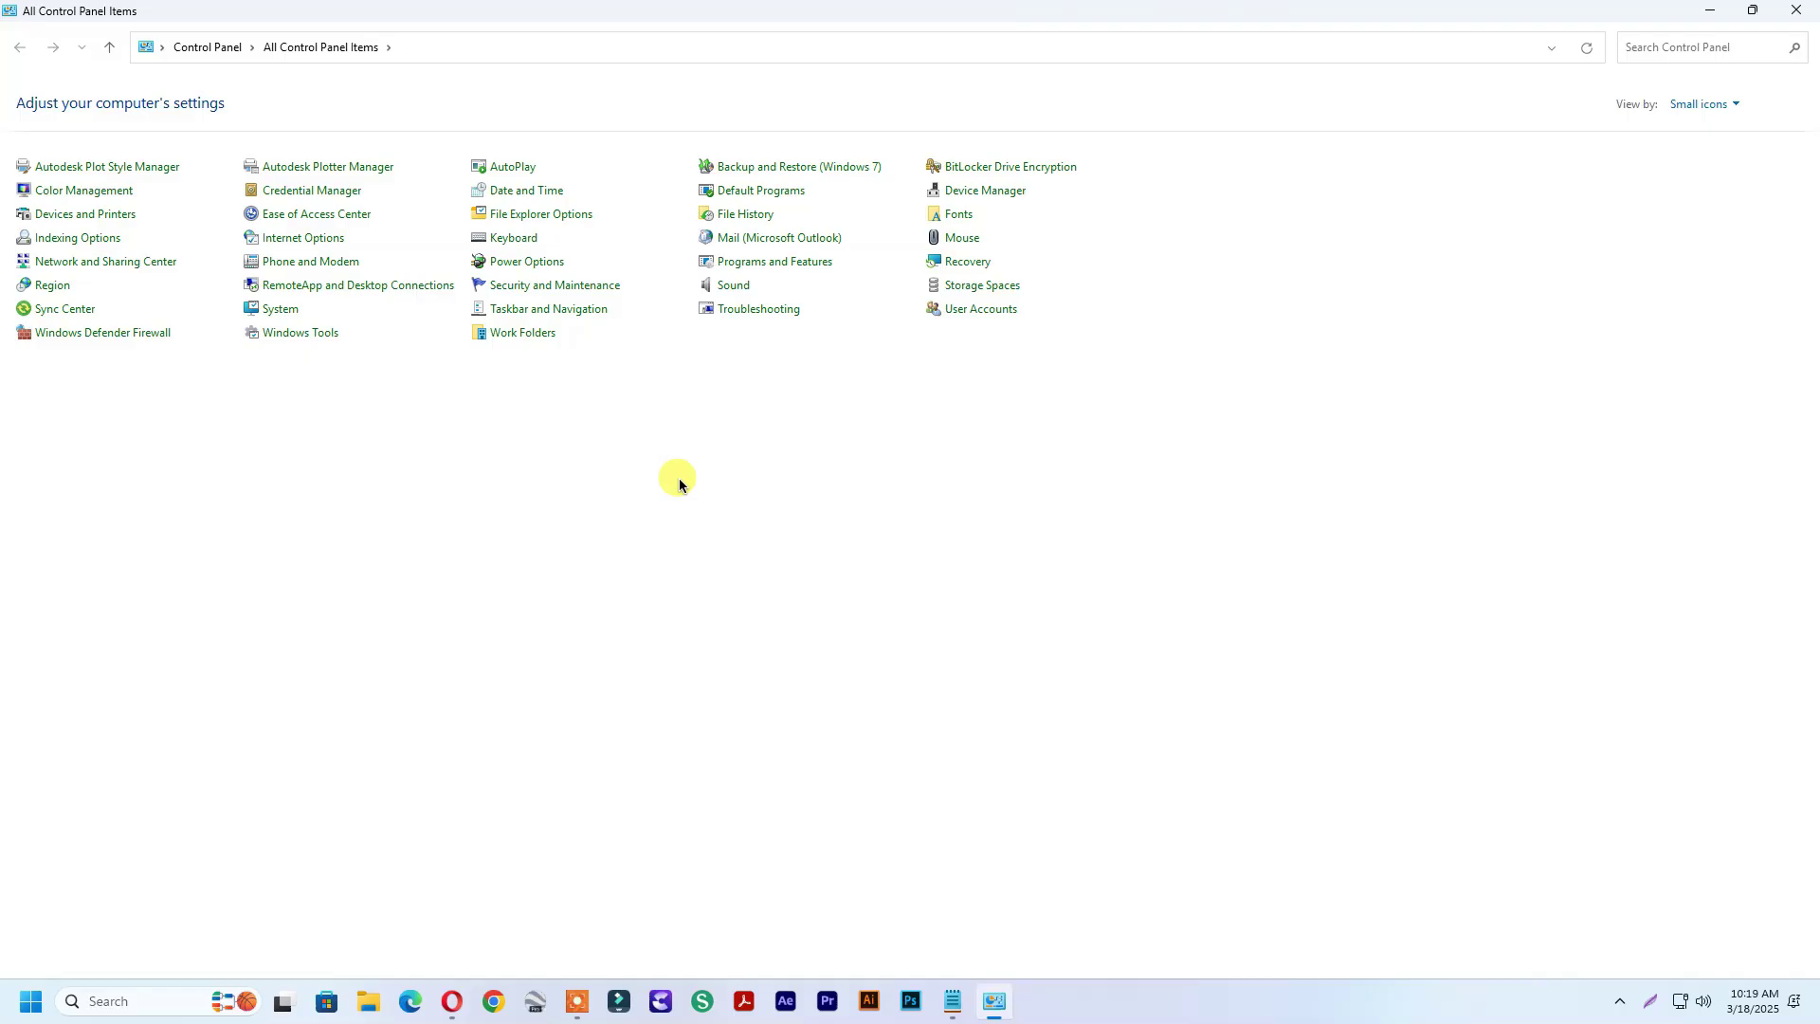
click(742, 266)
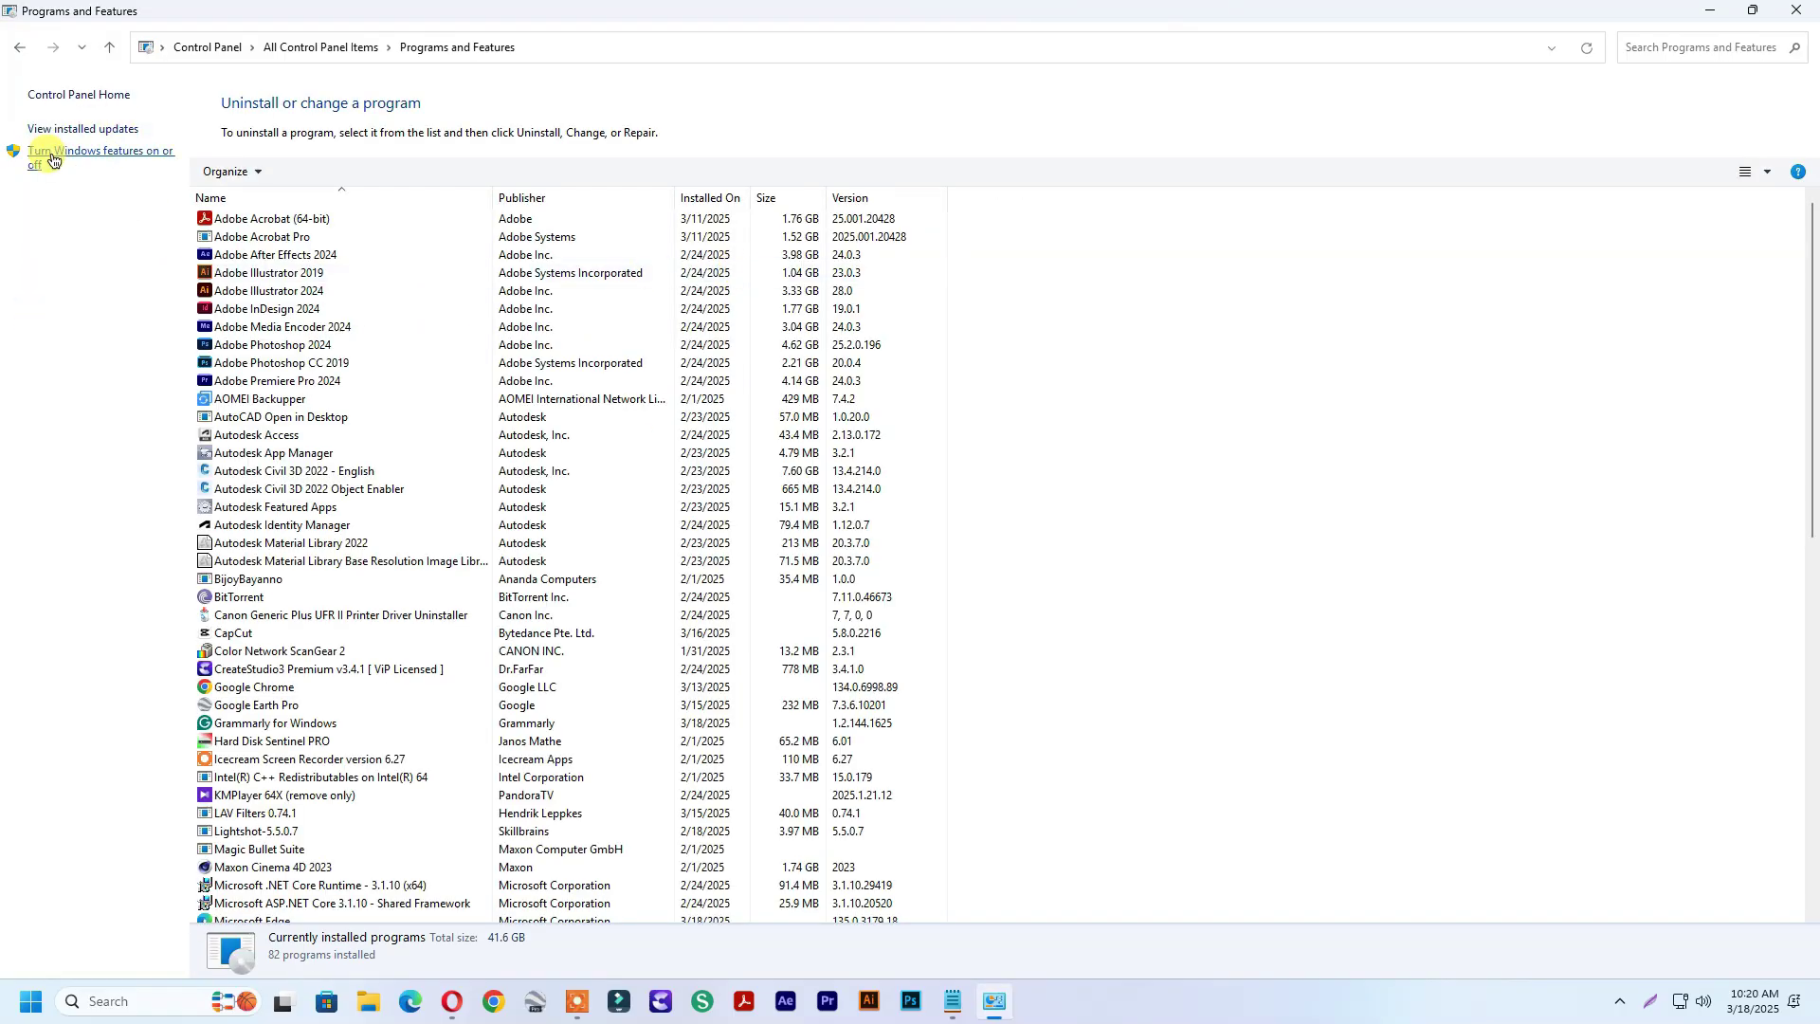
Enable Windows Hypervisor Platform and Windows Subsystem for Linux, keeping PowerShell 2.0 checked, and apply
click(123, 157)
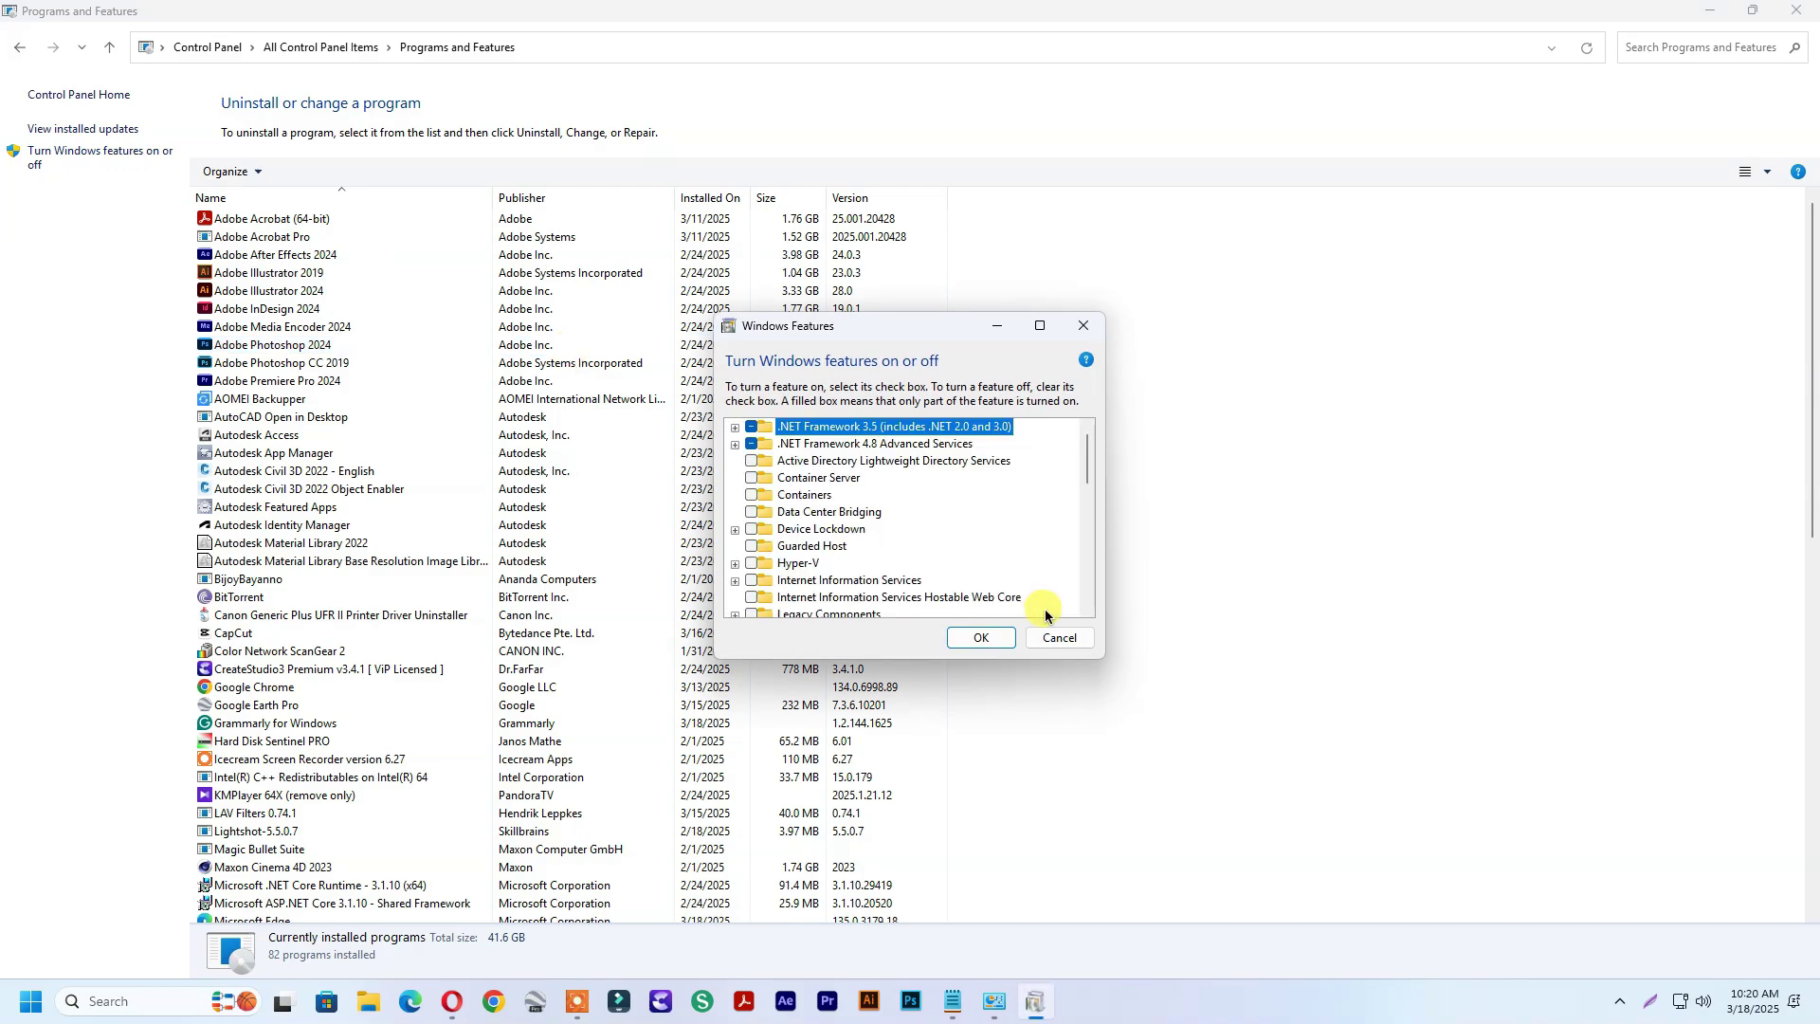
scroll(1045, 614, down, 7)
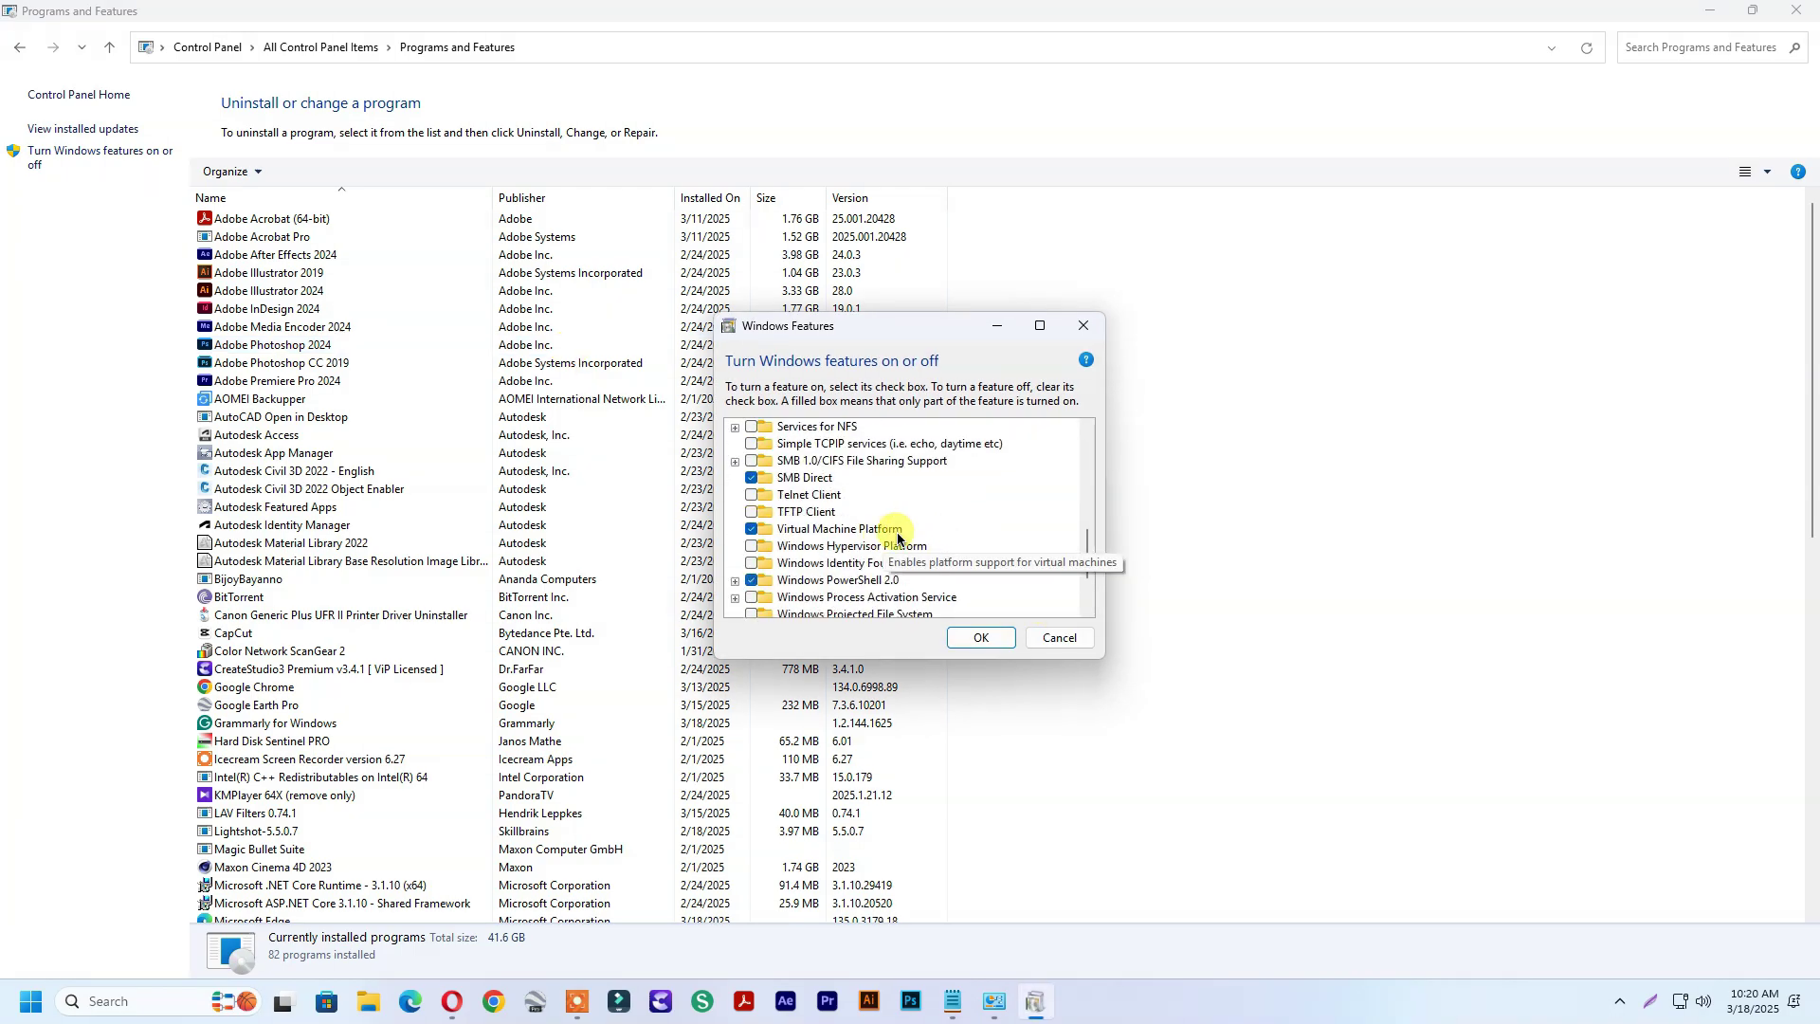
click(751, 547)
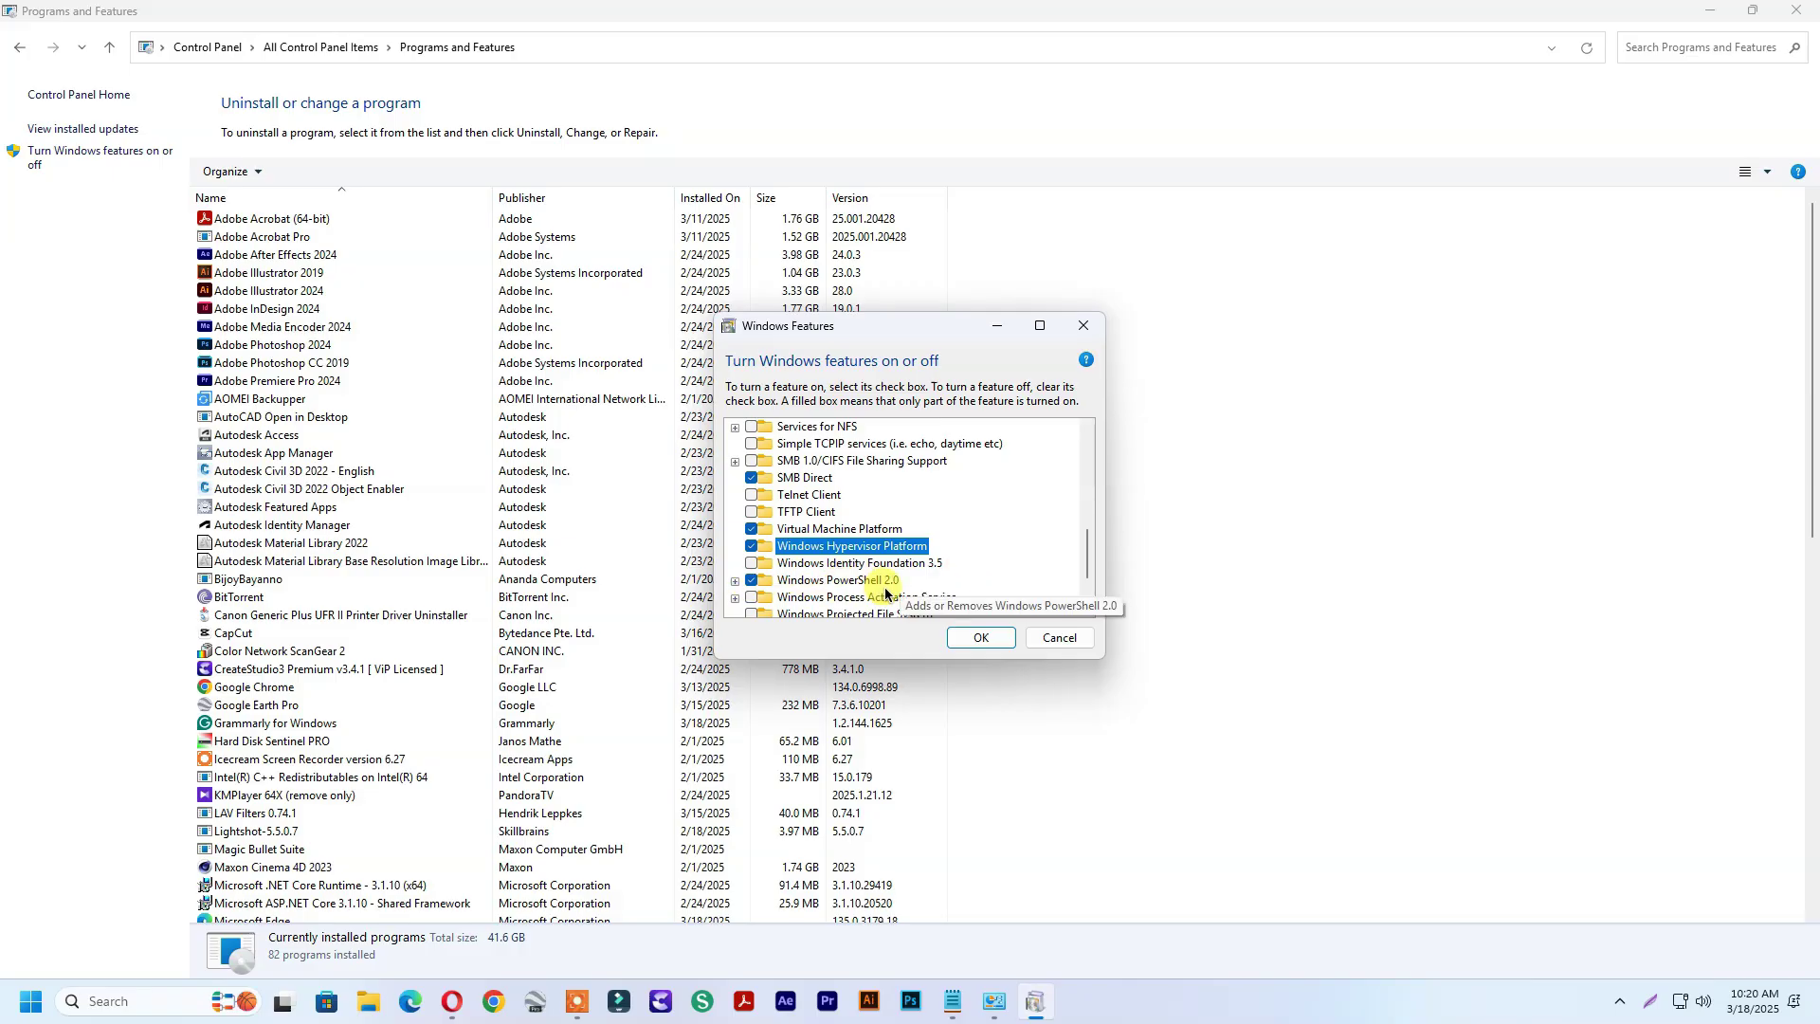
click(751, 580)
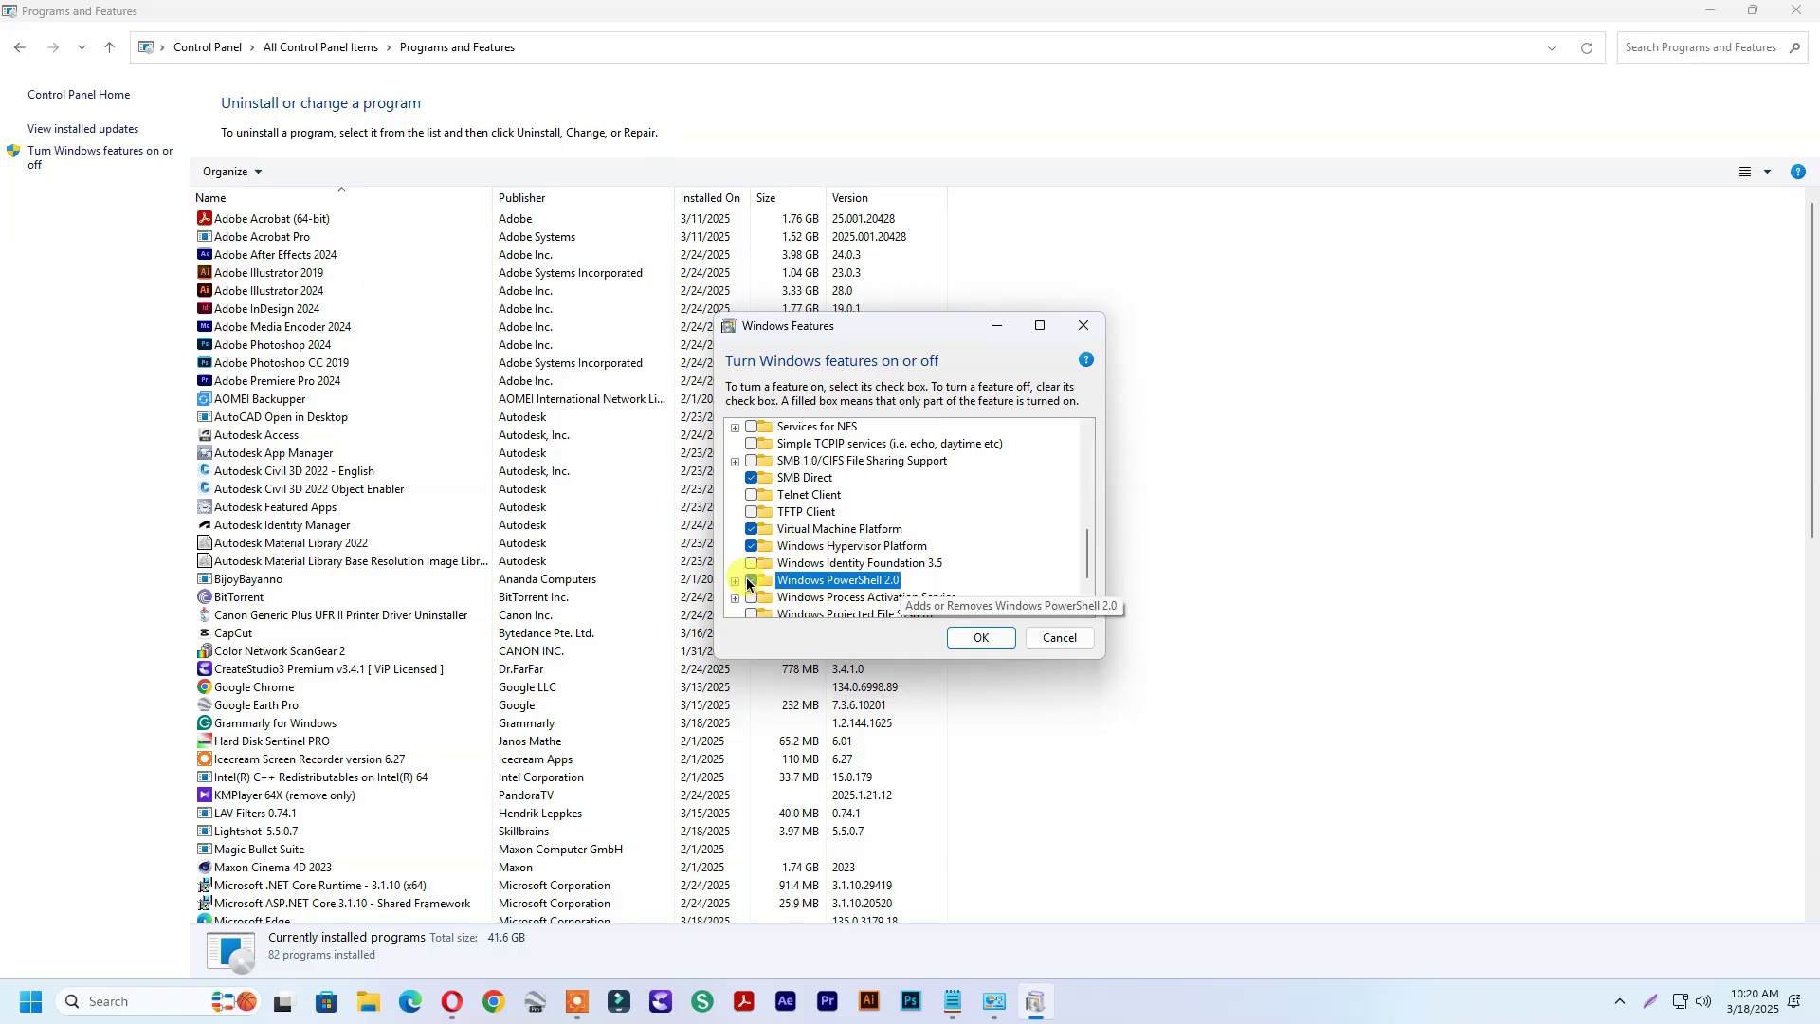
click(750, 580)
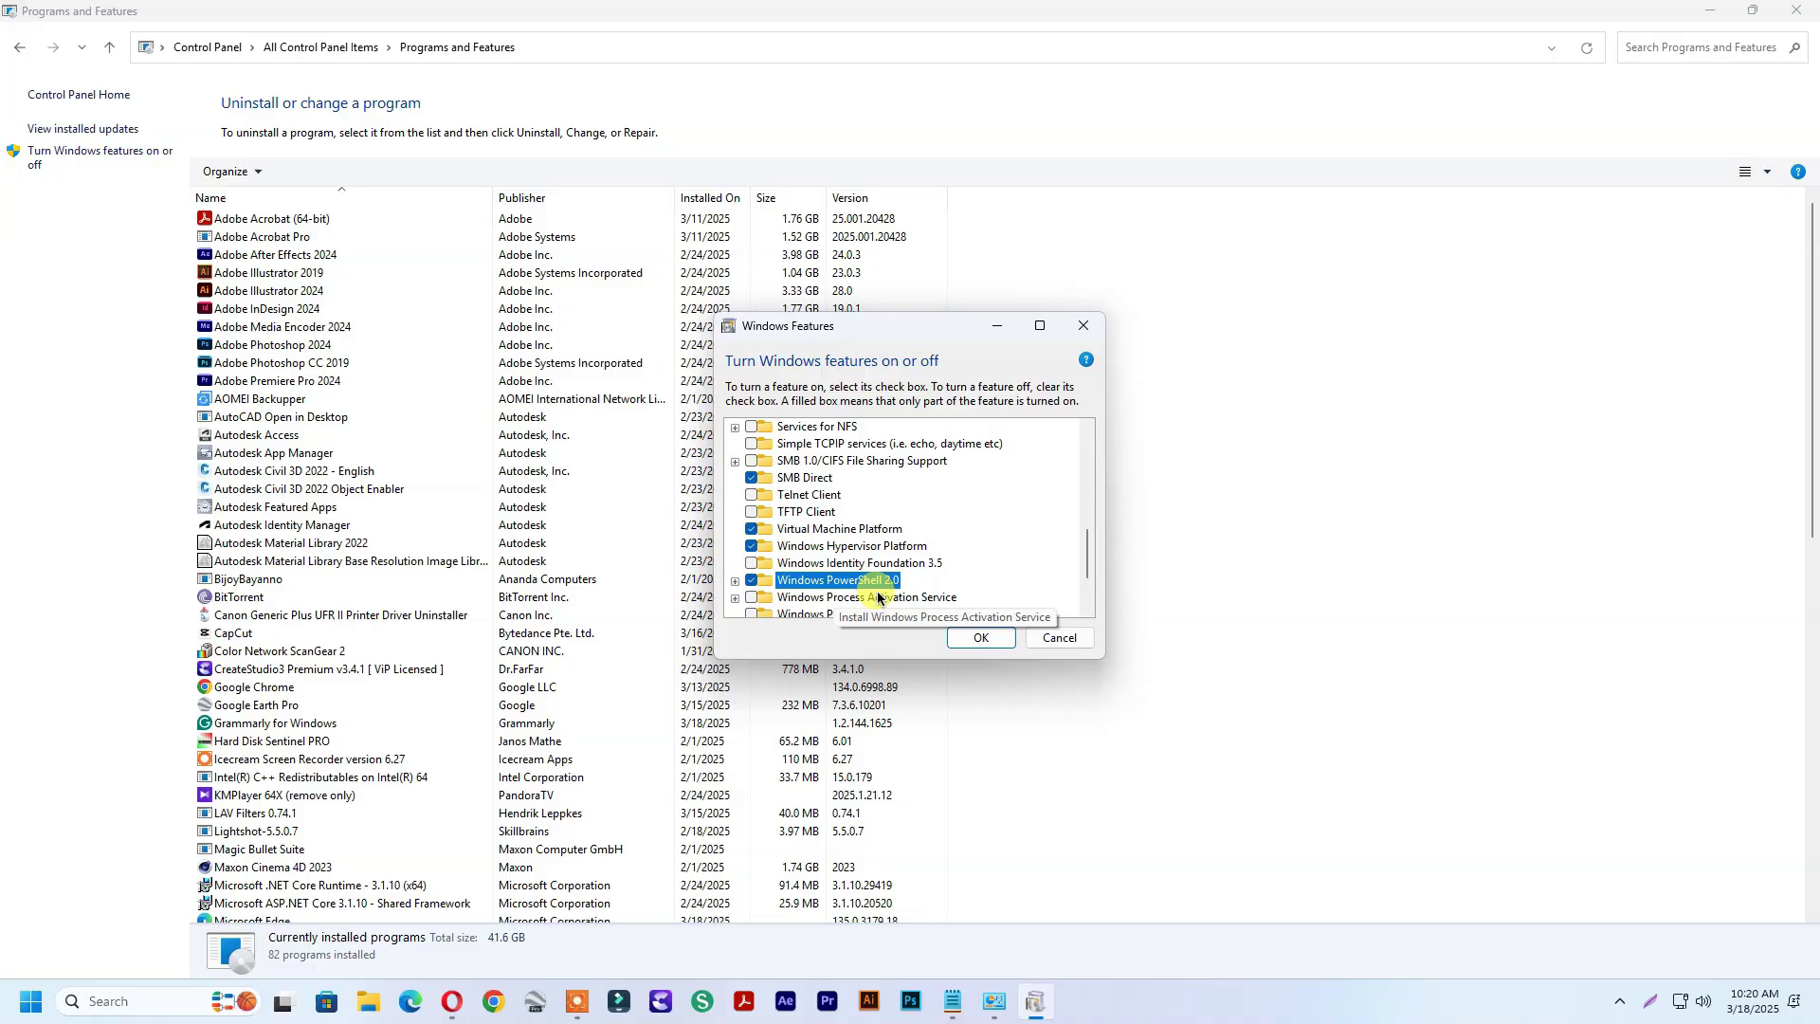
scroll(879, 582, down, 5)
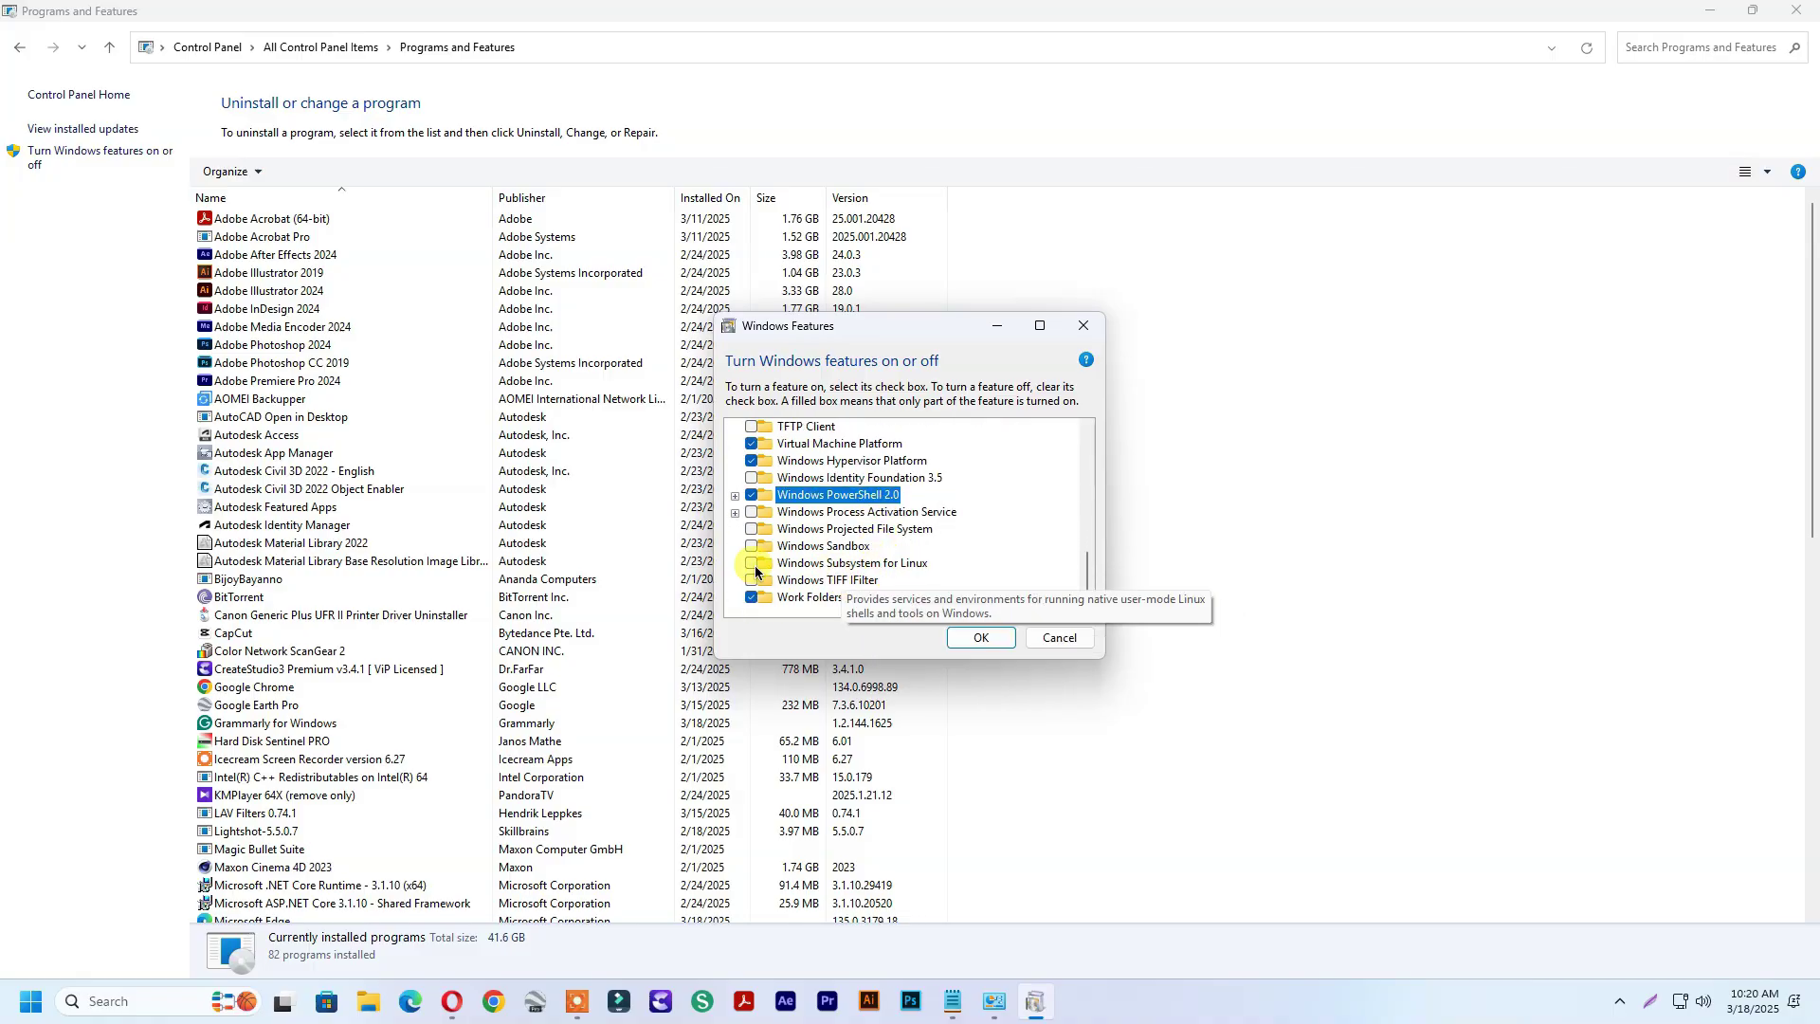
click(752, 566)
click(977, 639)
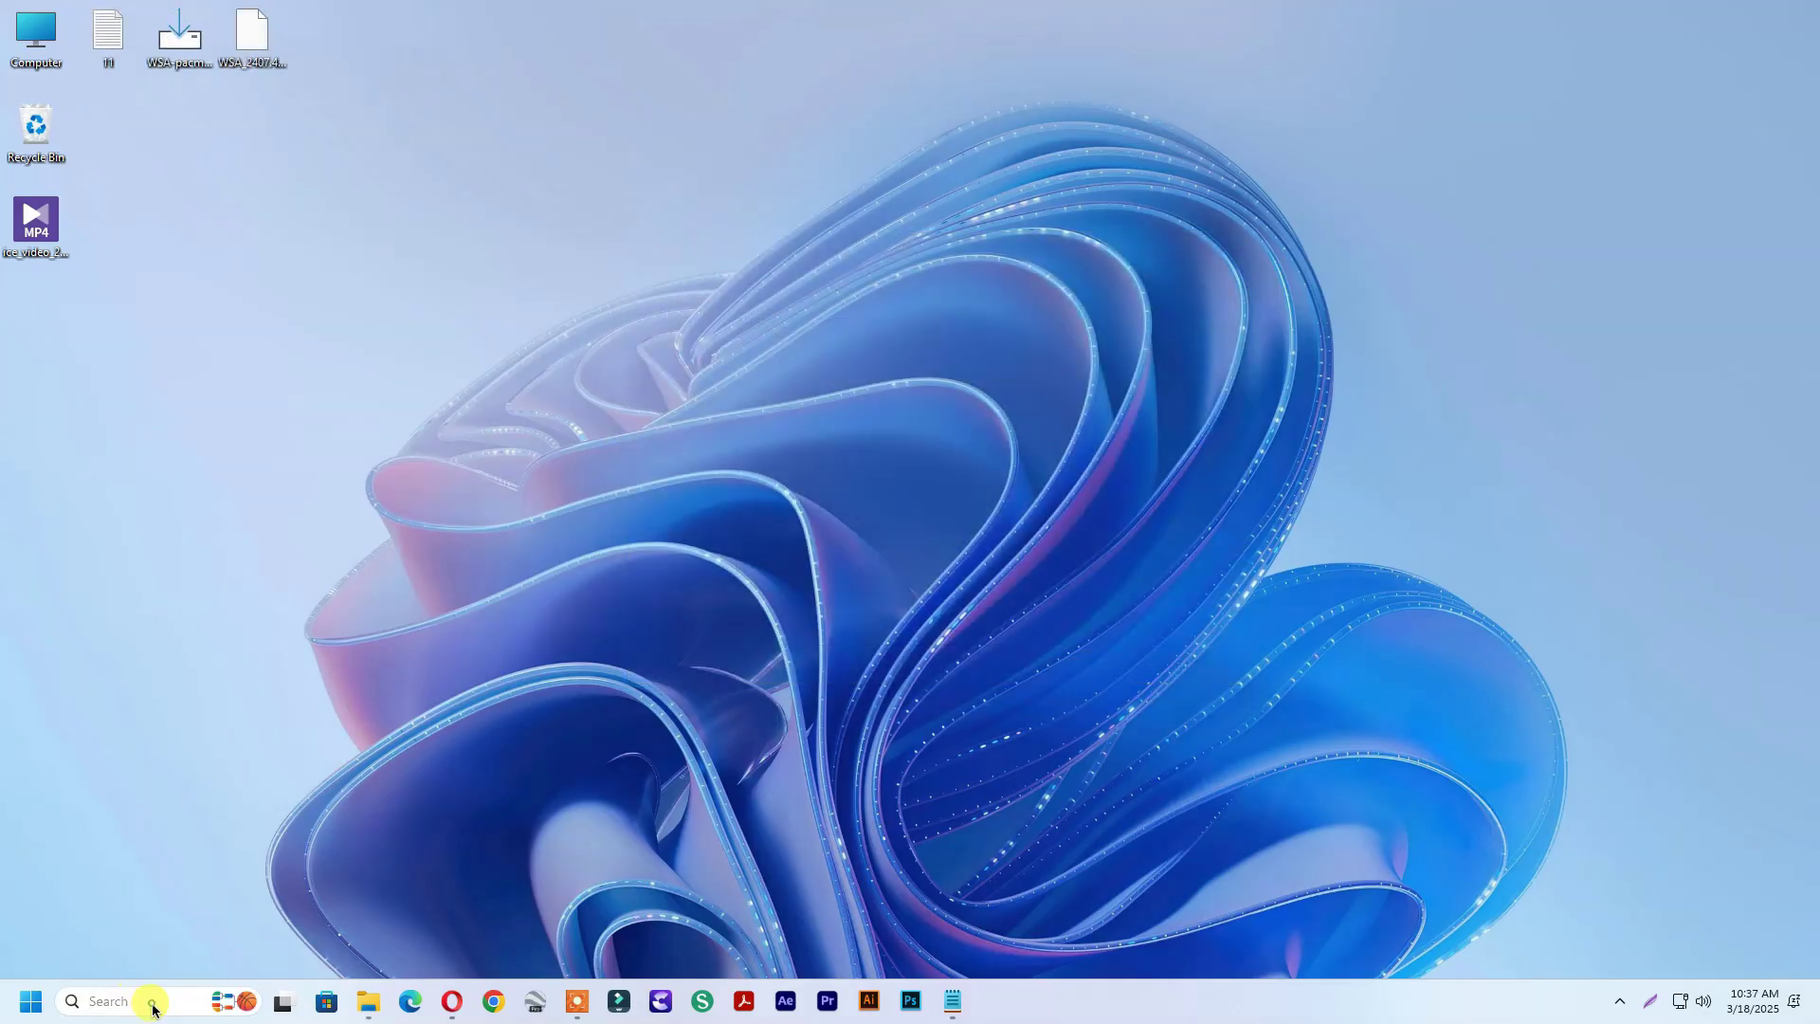
Switch Developer Mode On in Settings under System > For developers, confirming with Yes
click(147, 998)
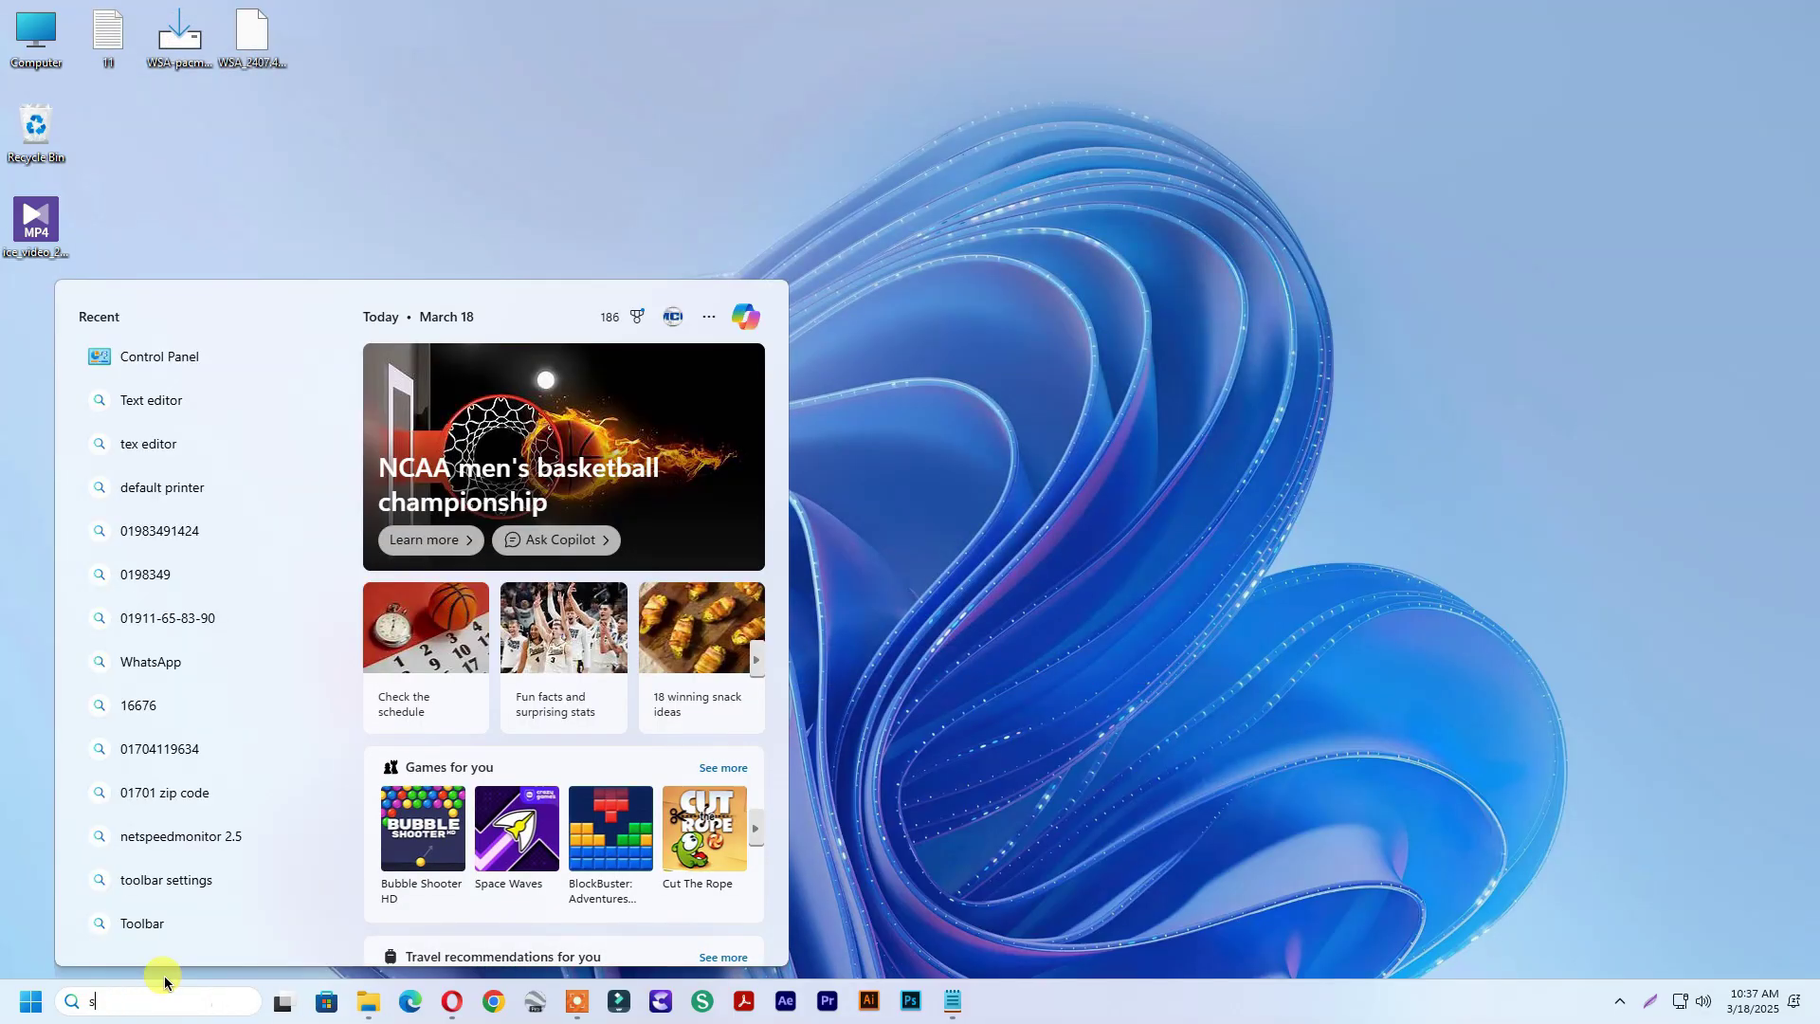
text(stt)
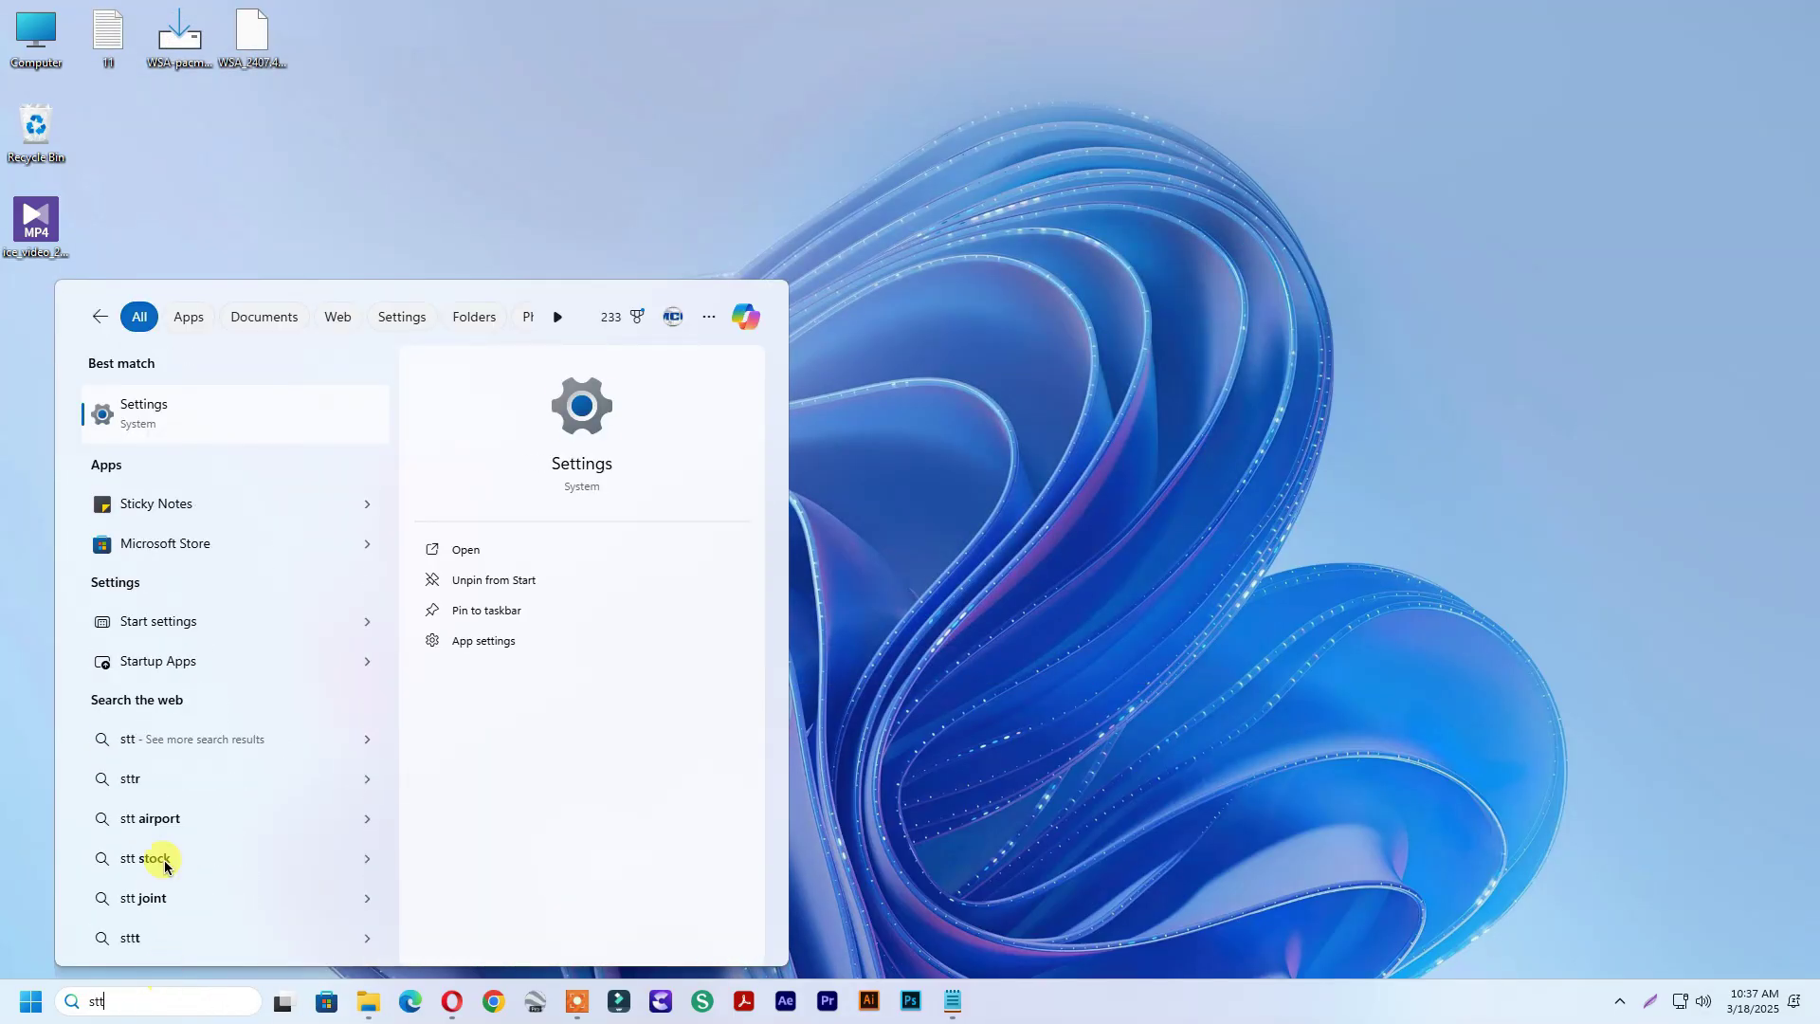
click(177, 417)
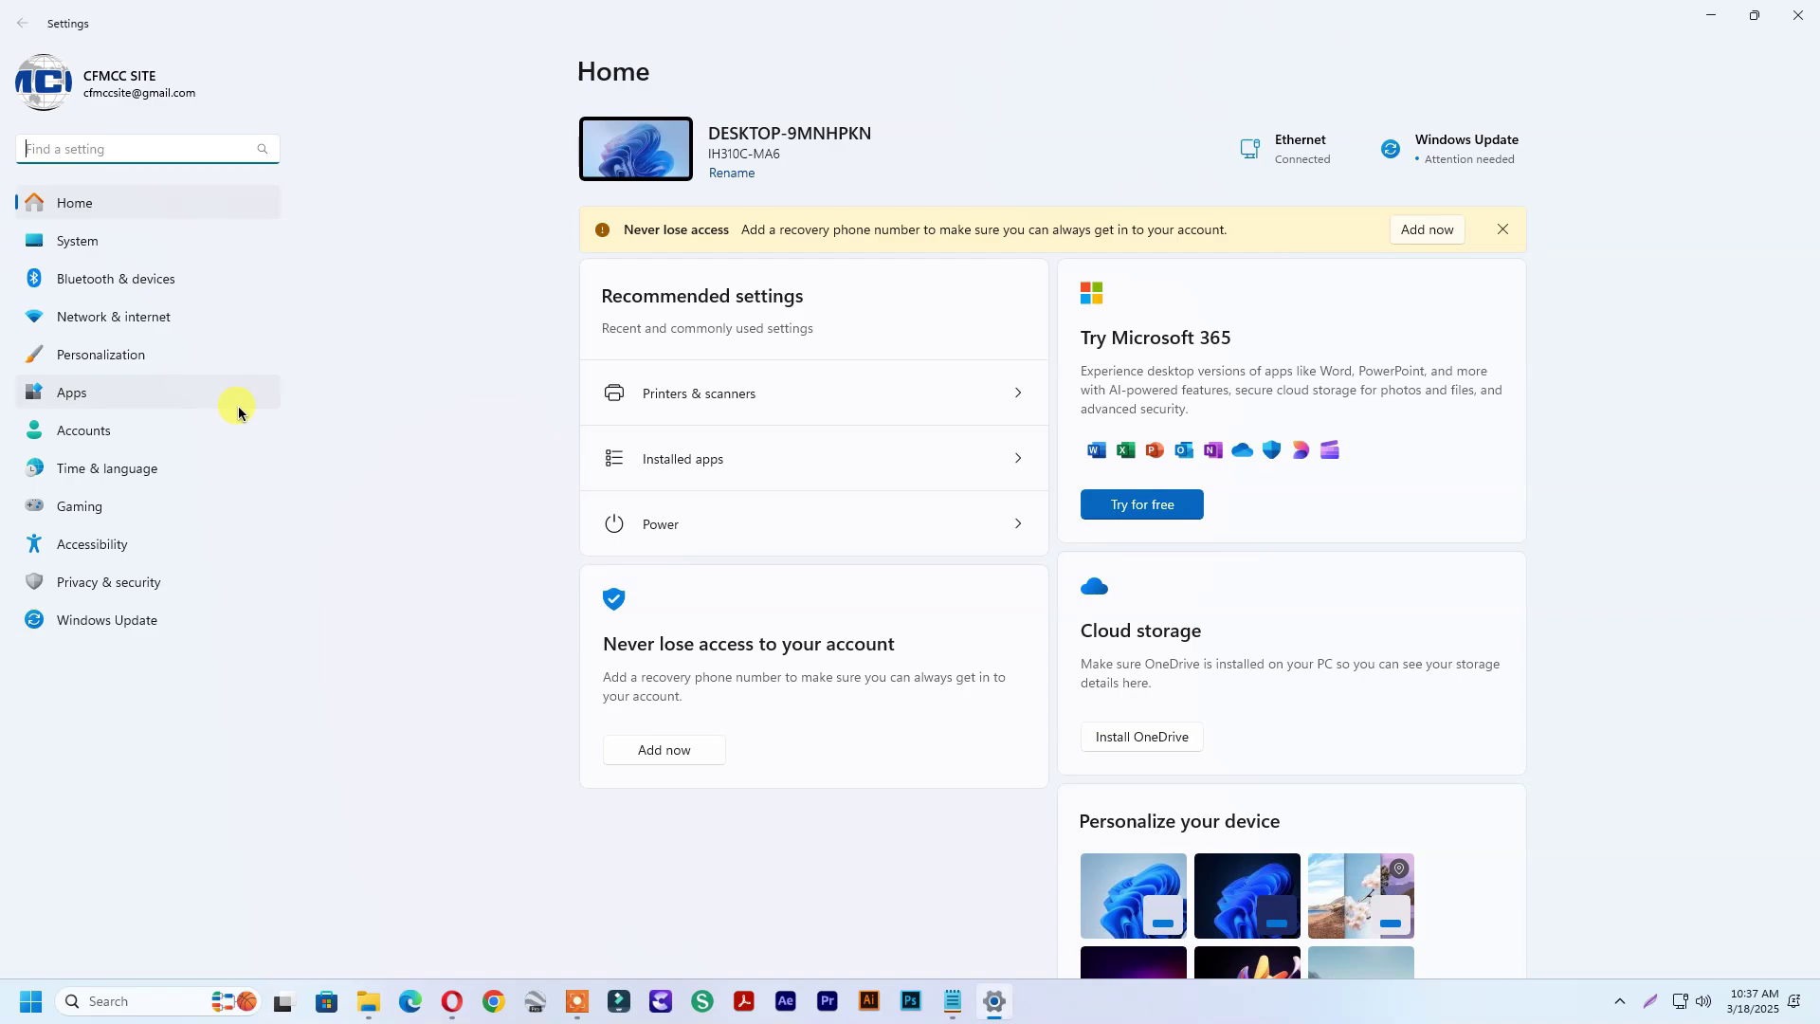
click(107, 249)
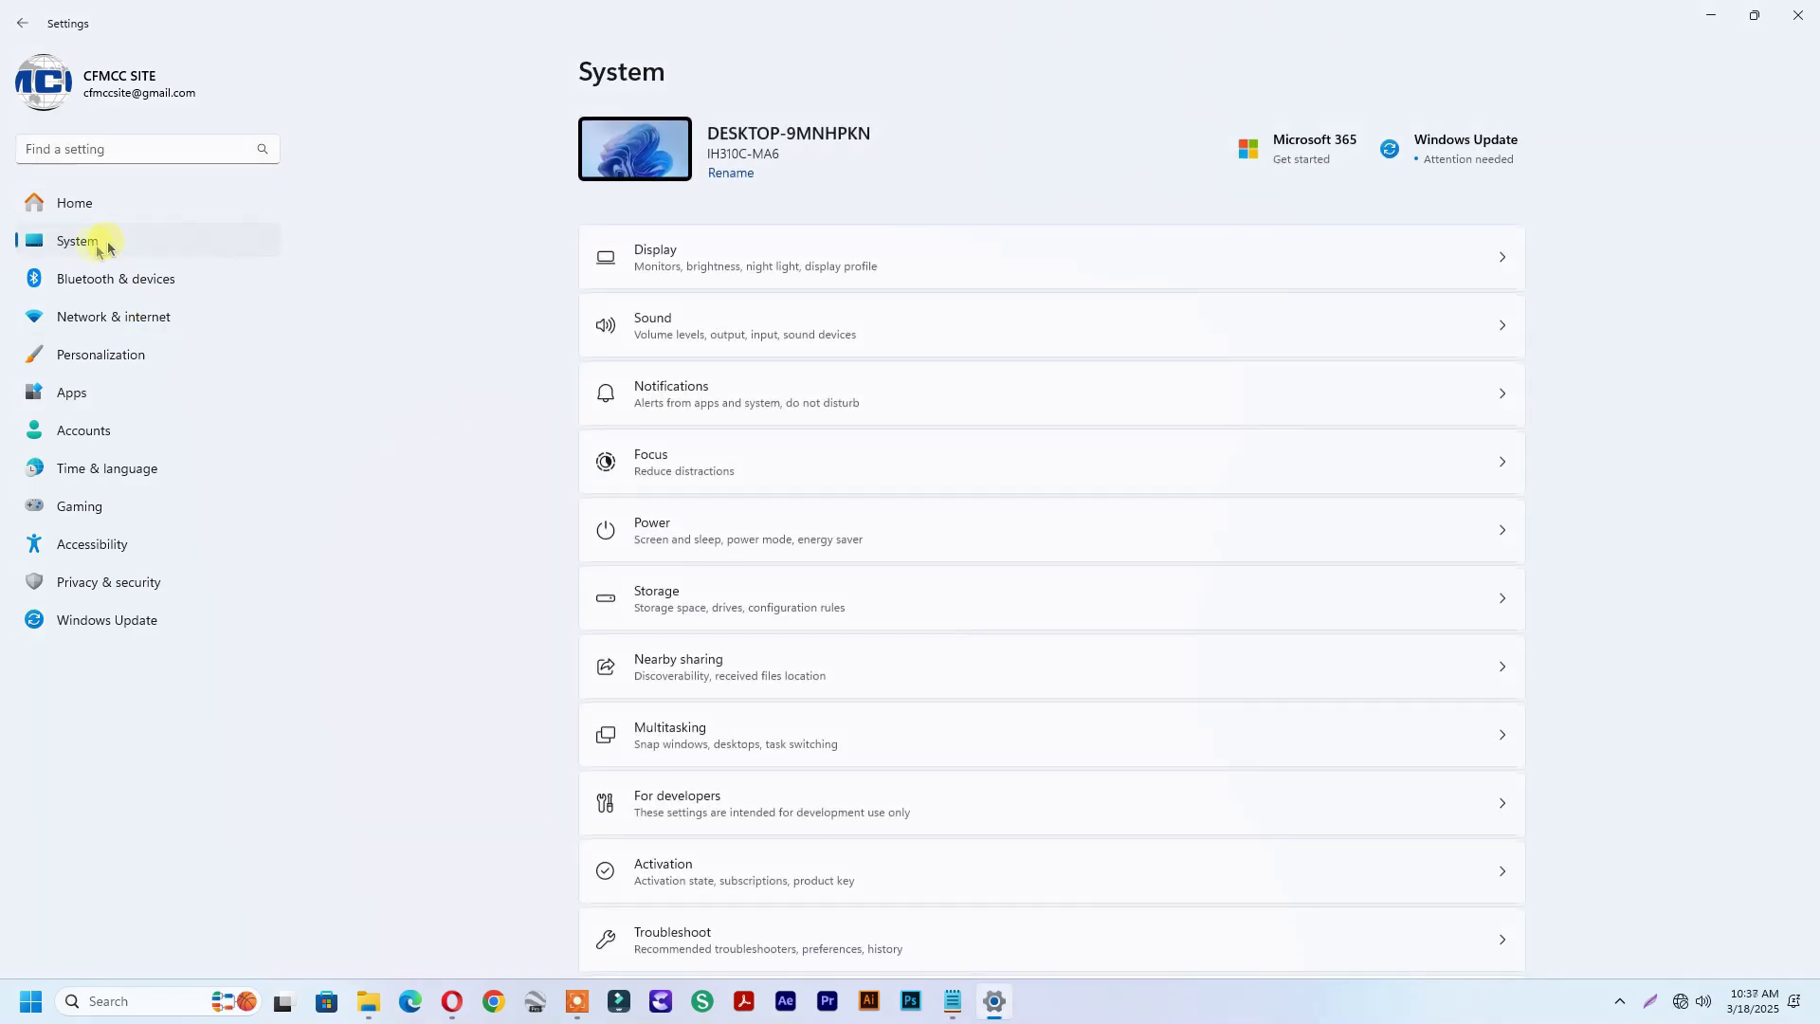
click(724, 799)
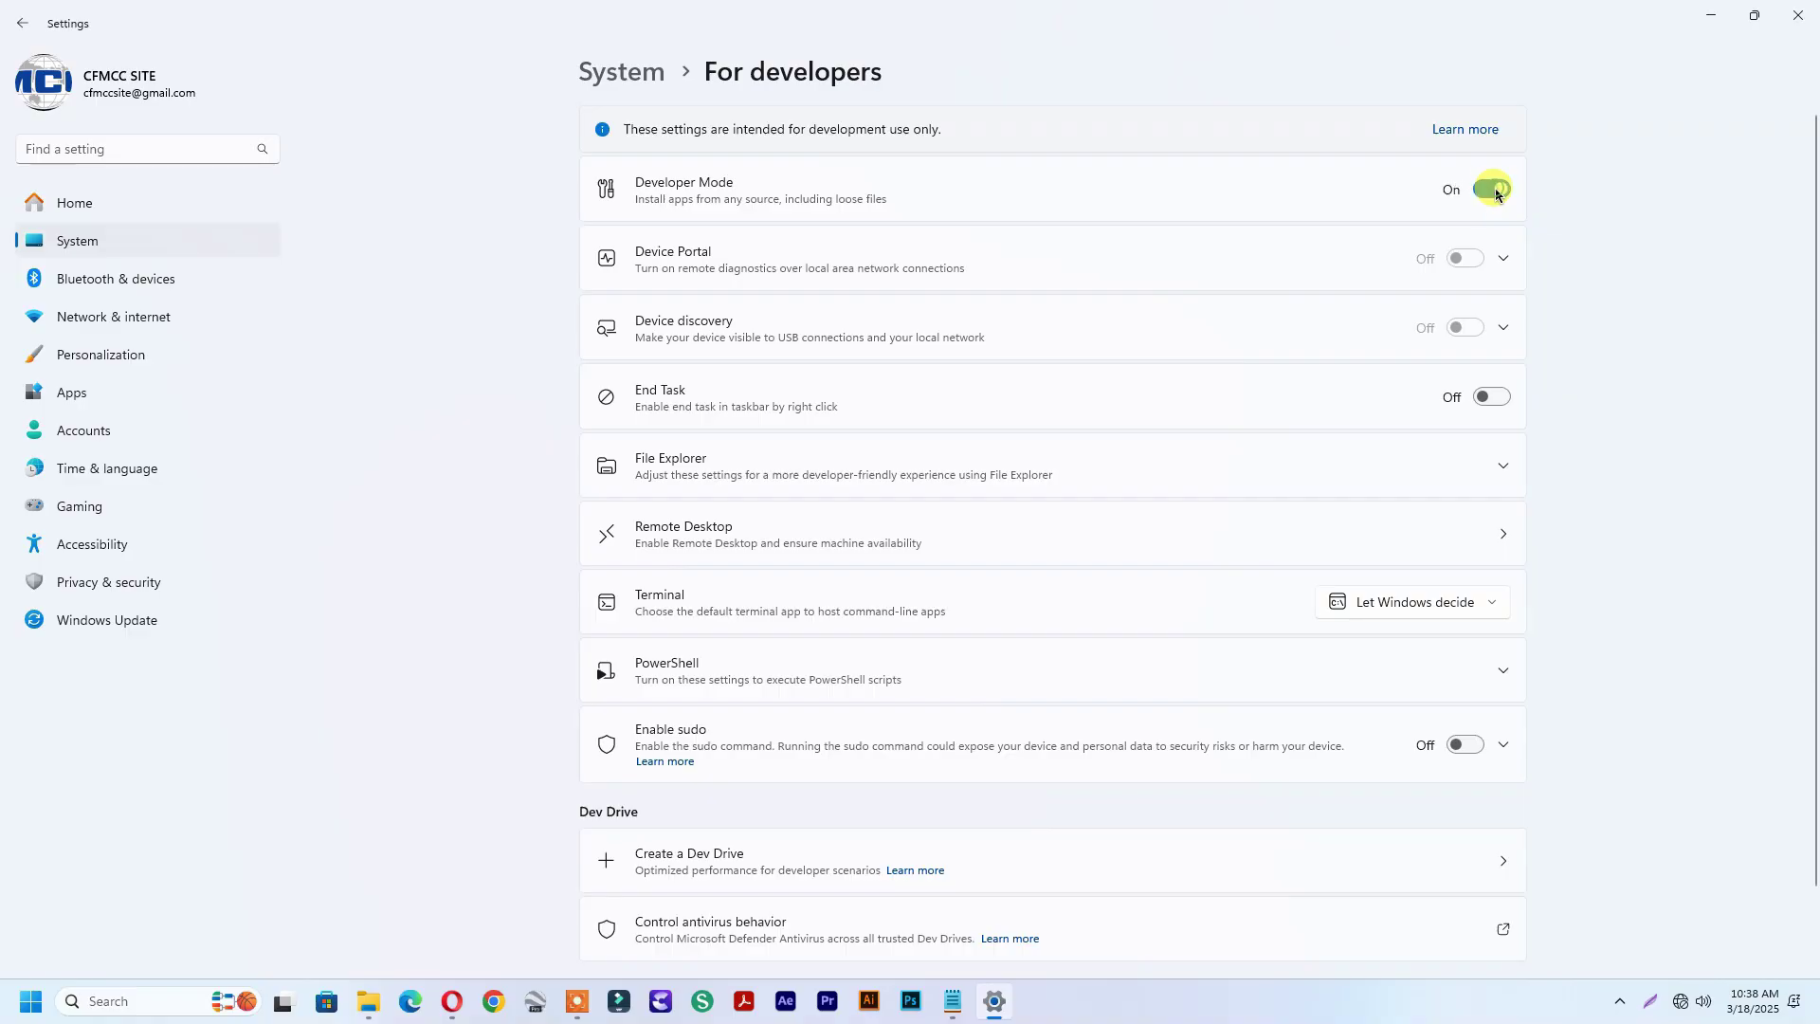
click(1044, 553)
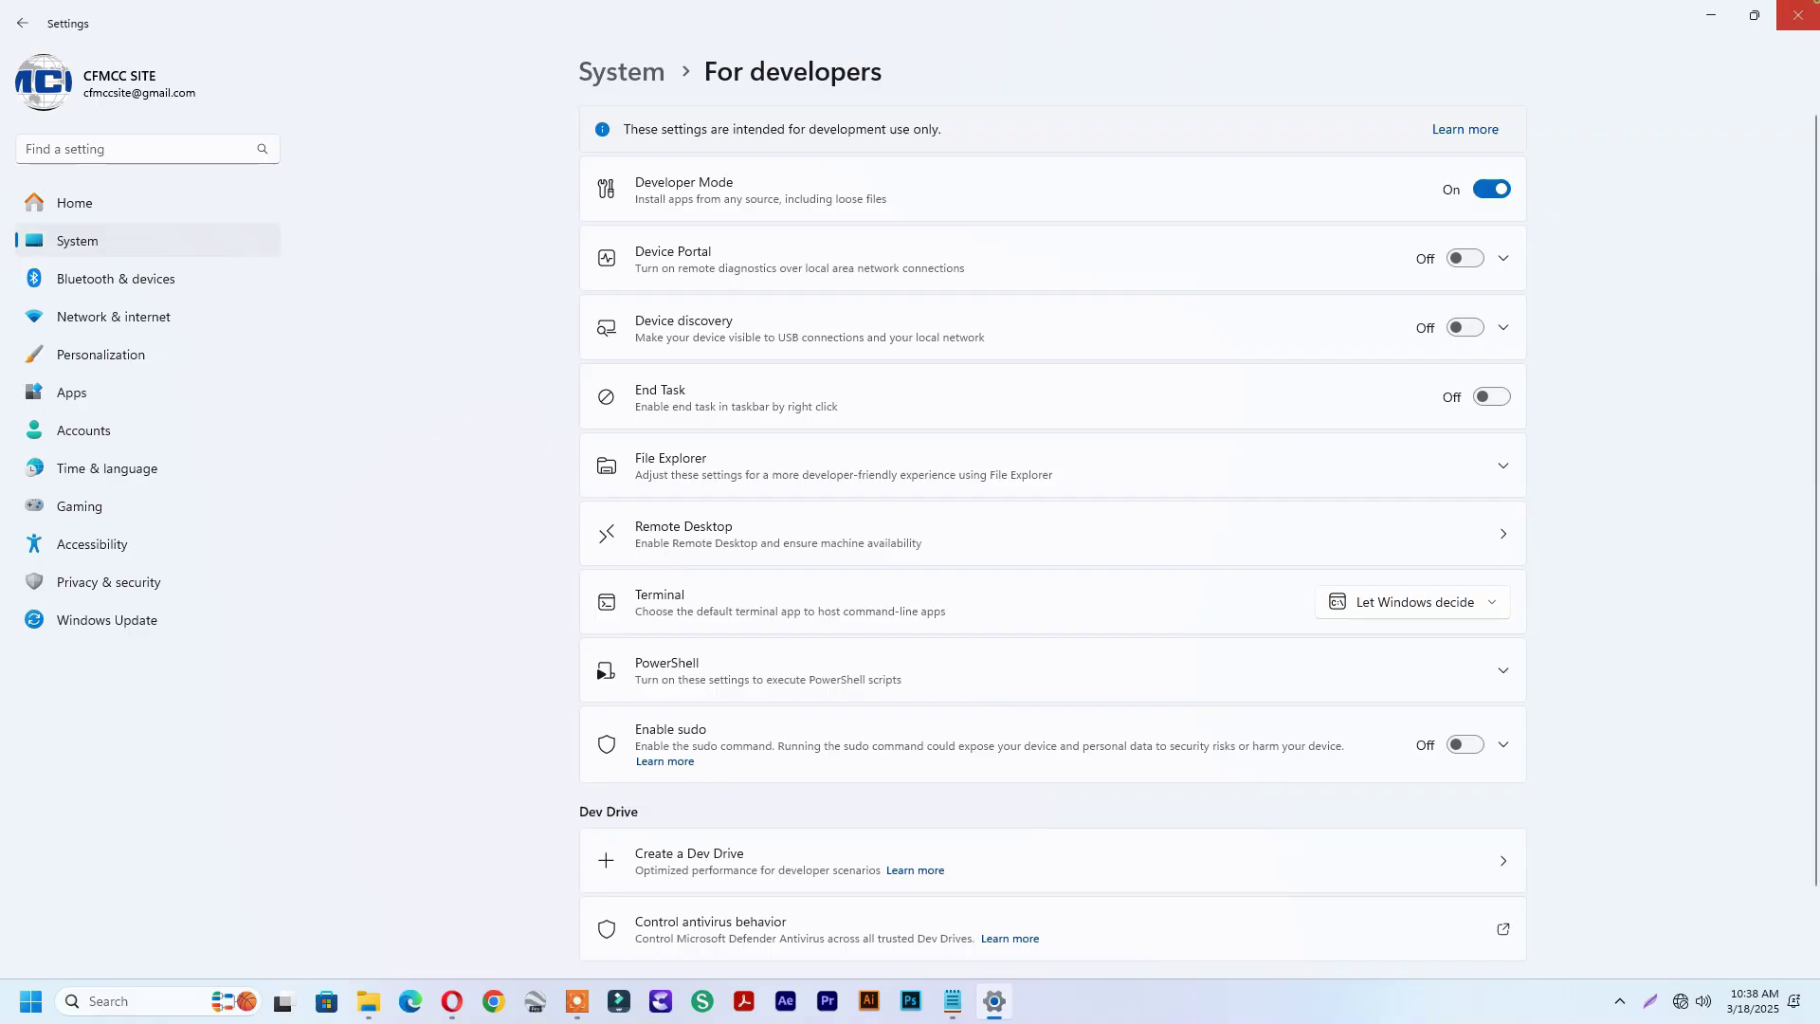
Close Settings and open an administrator Windows PowerShell window, centred on screen
click(1798, 15)
click(102, 1000)
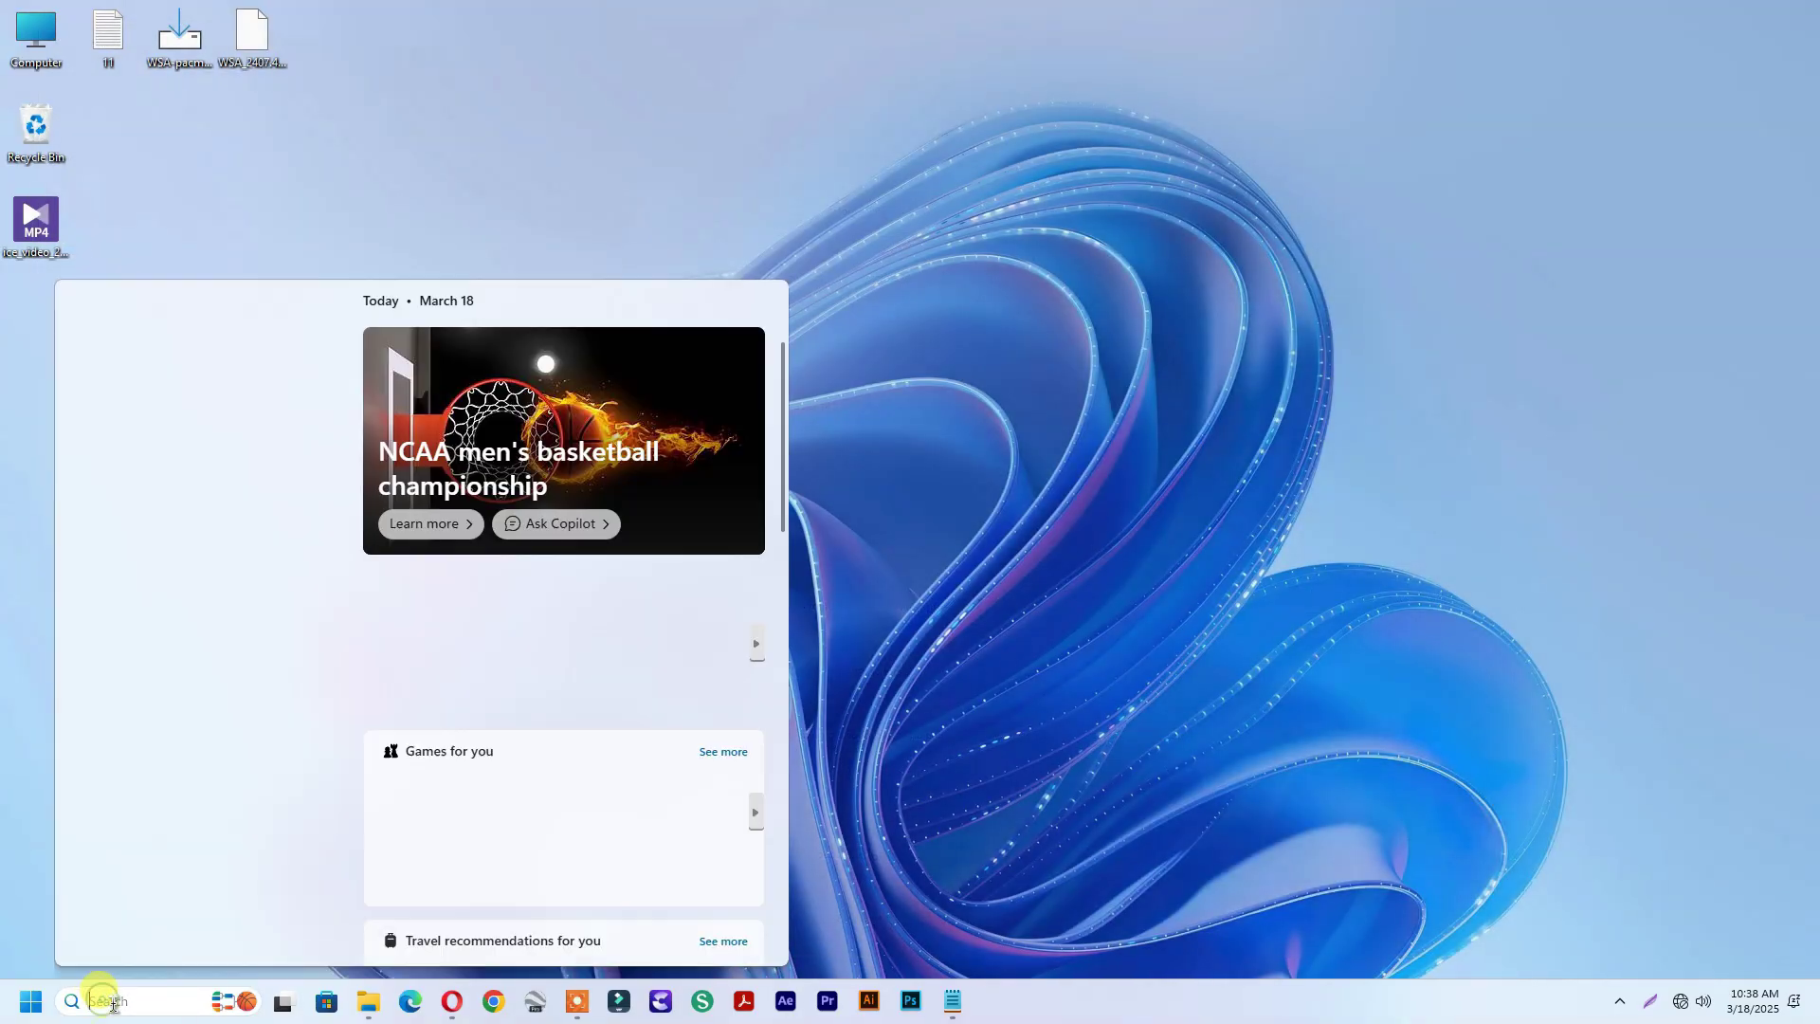
text(windows)
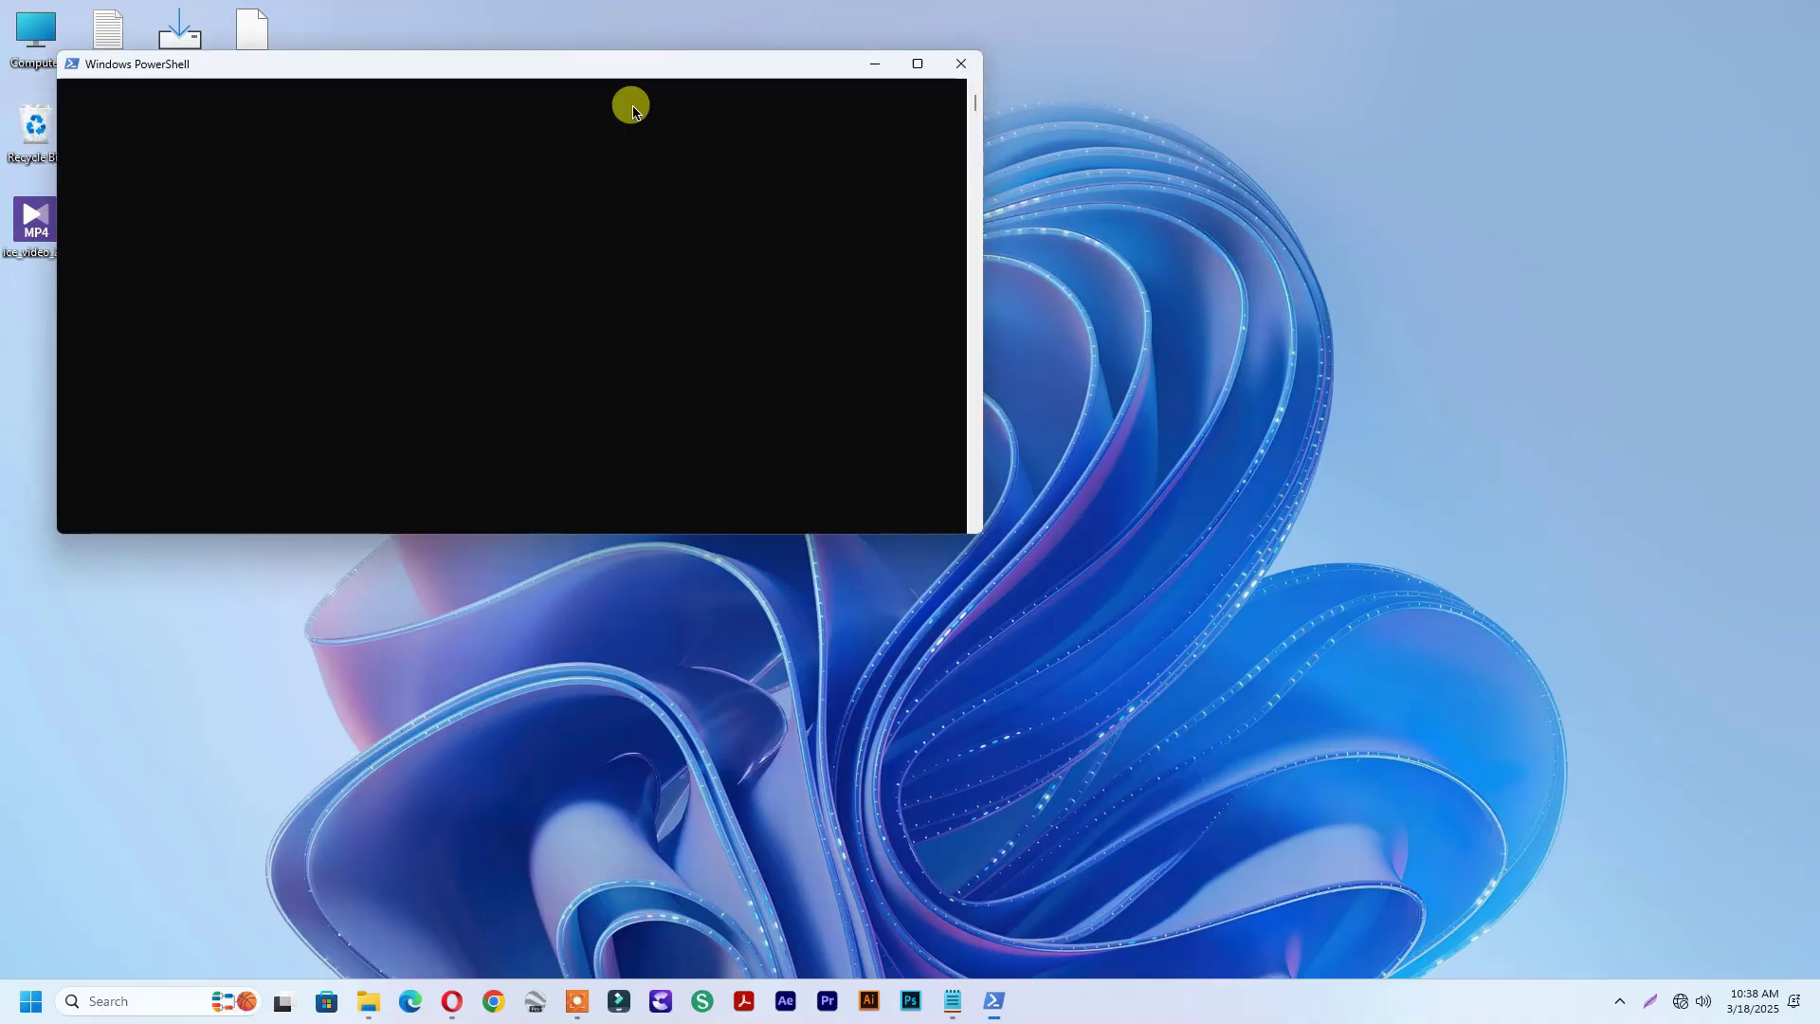
drag(545, 54, 858, 114)
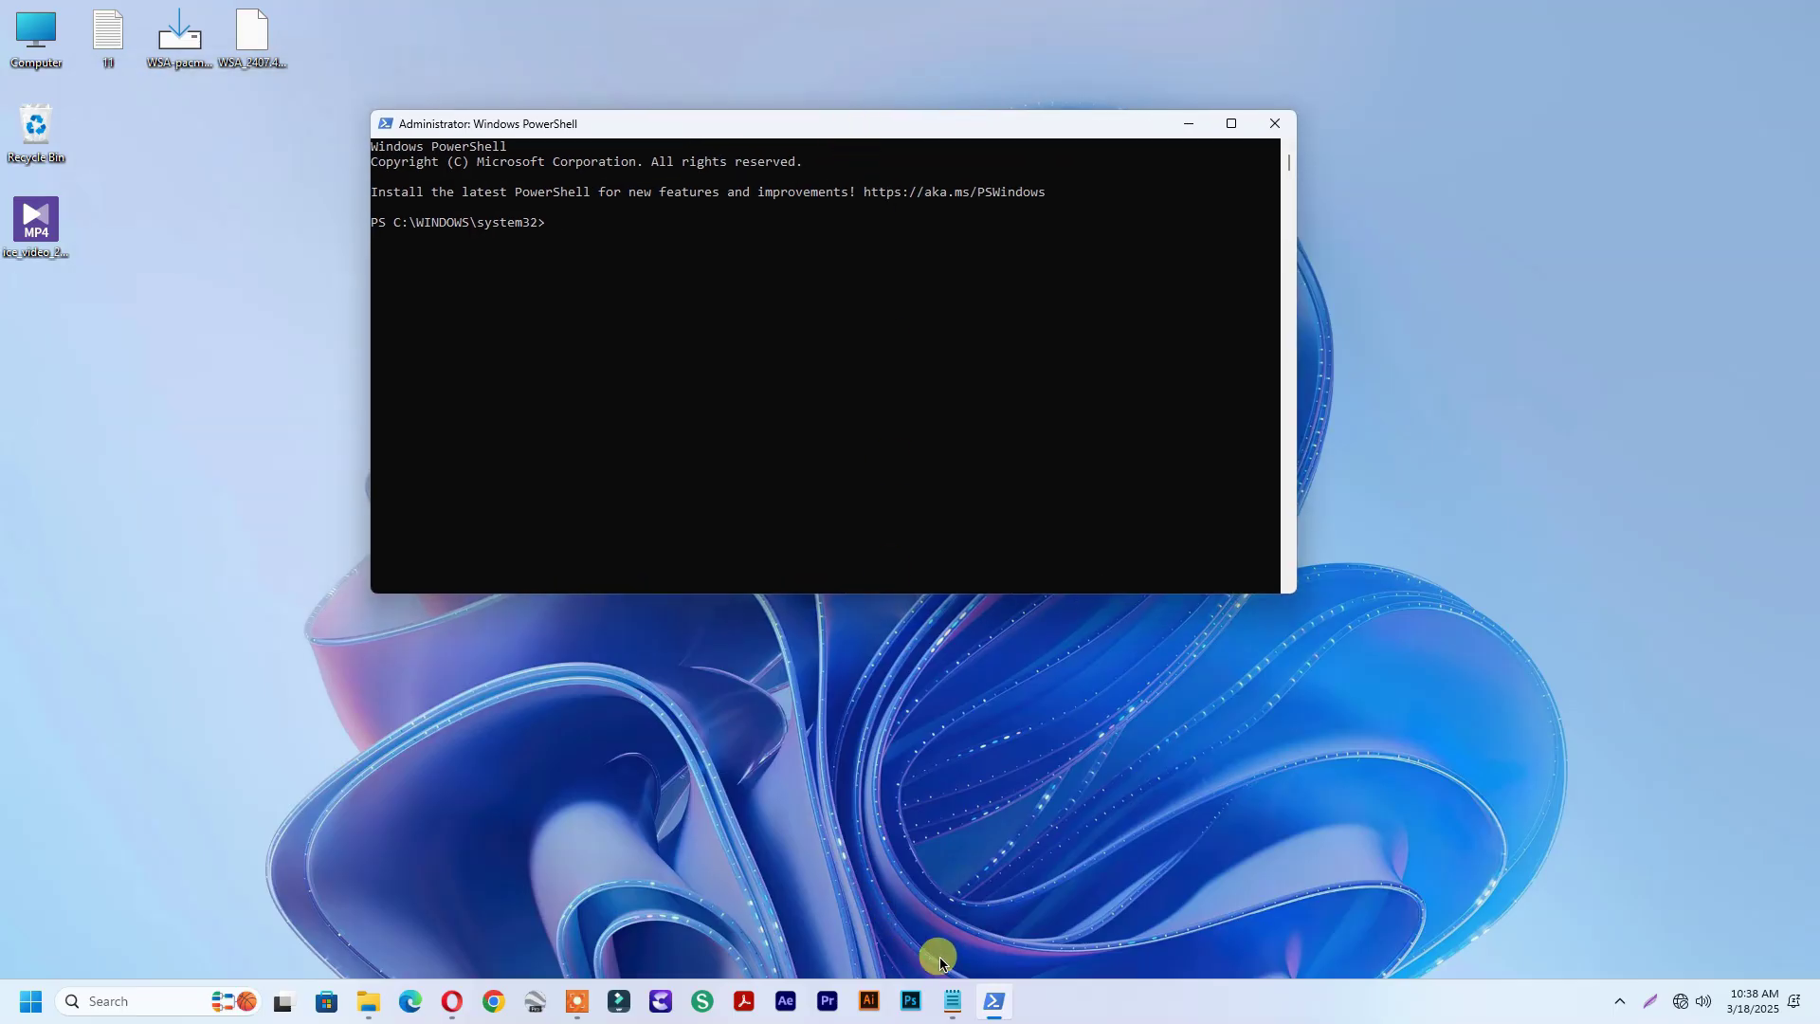
Select the 'Set-ExecutionPolicy Unrestricted' command in the 11.txt notes
click(969, 1006)
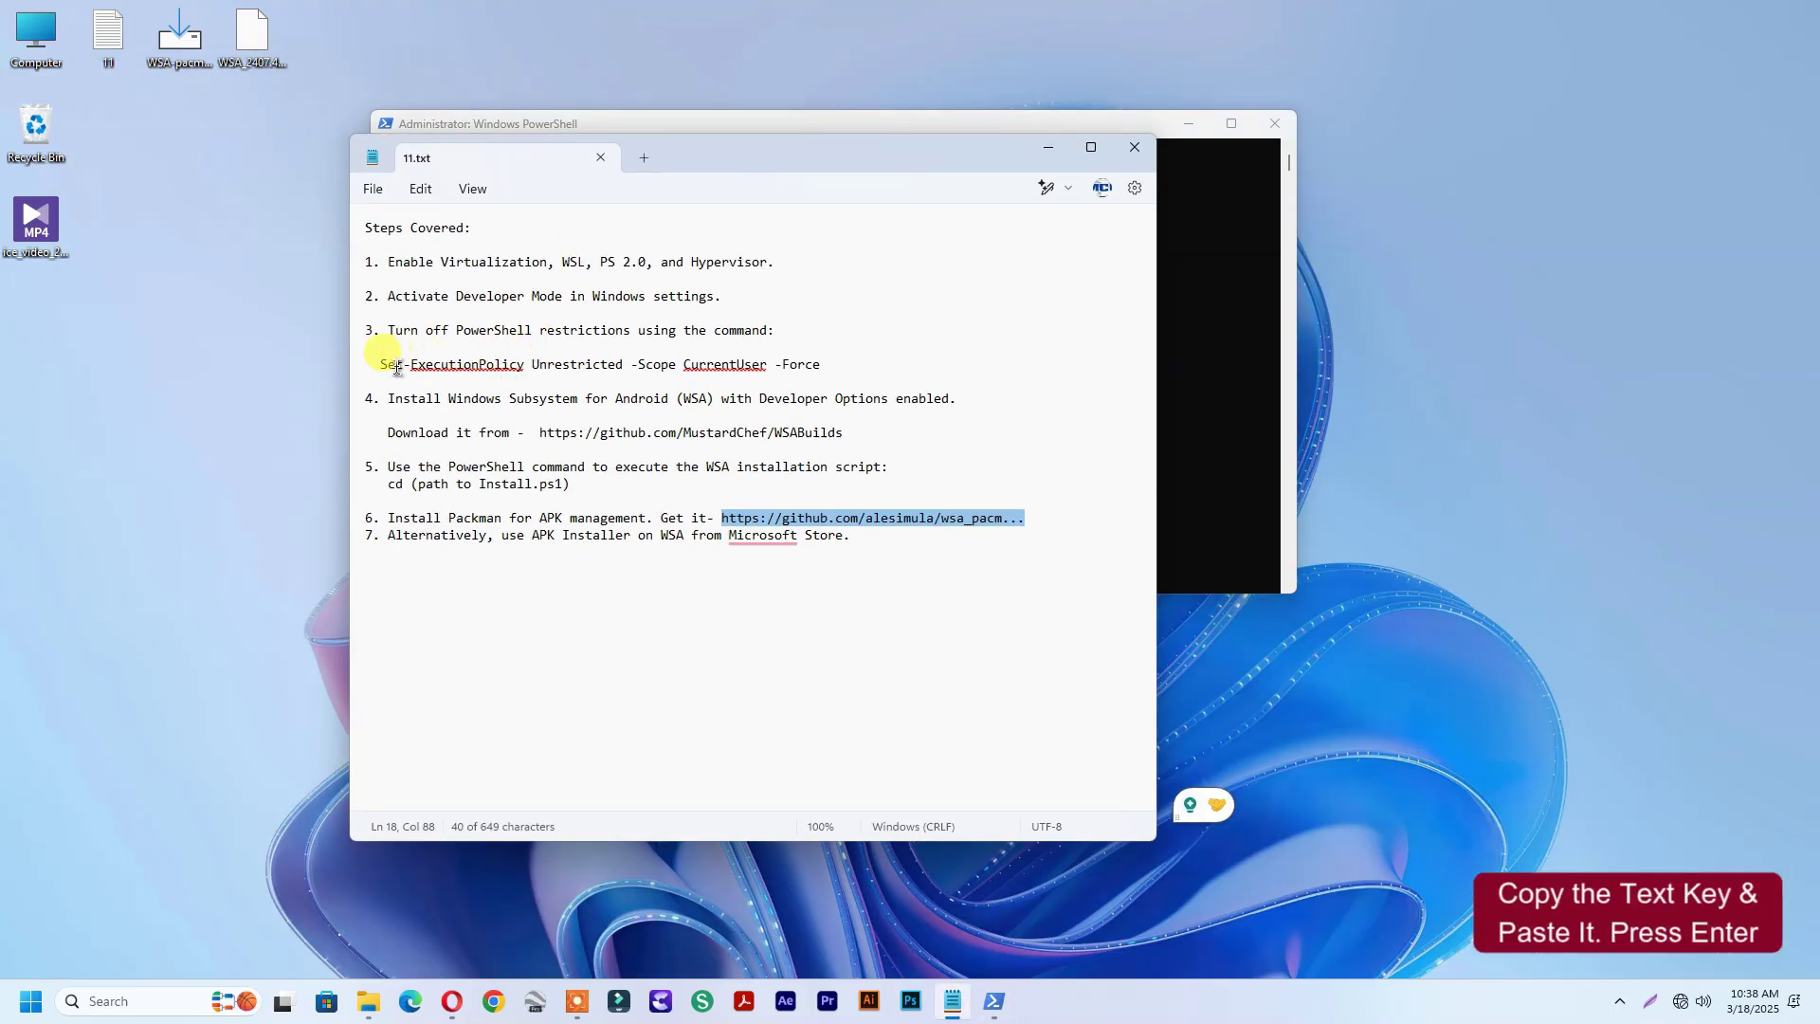
drag(380, 368, 624, 370)
right_click(612, 374)
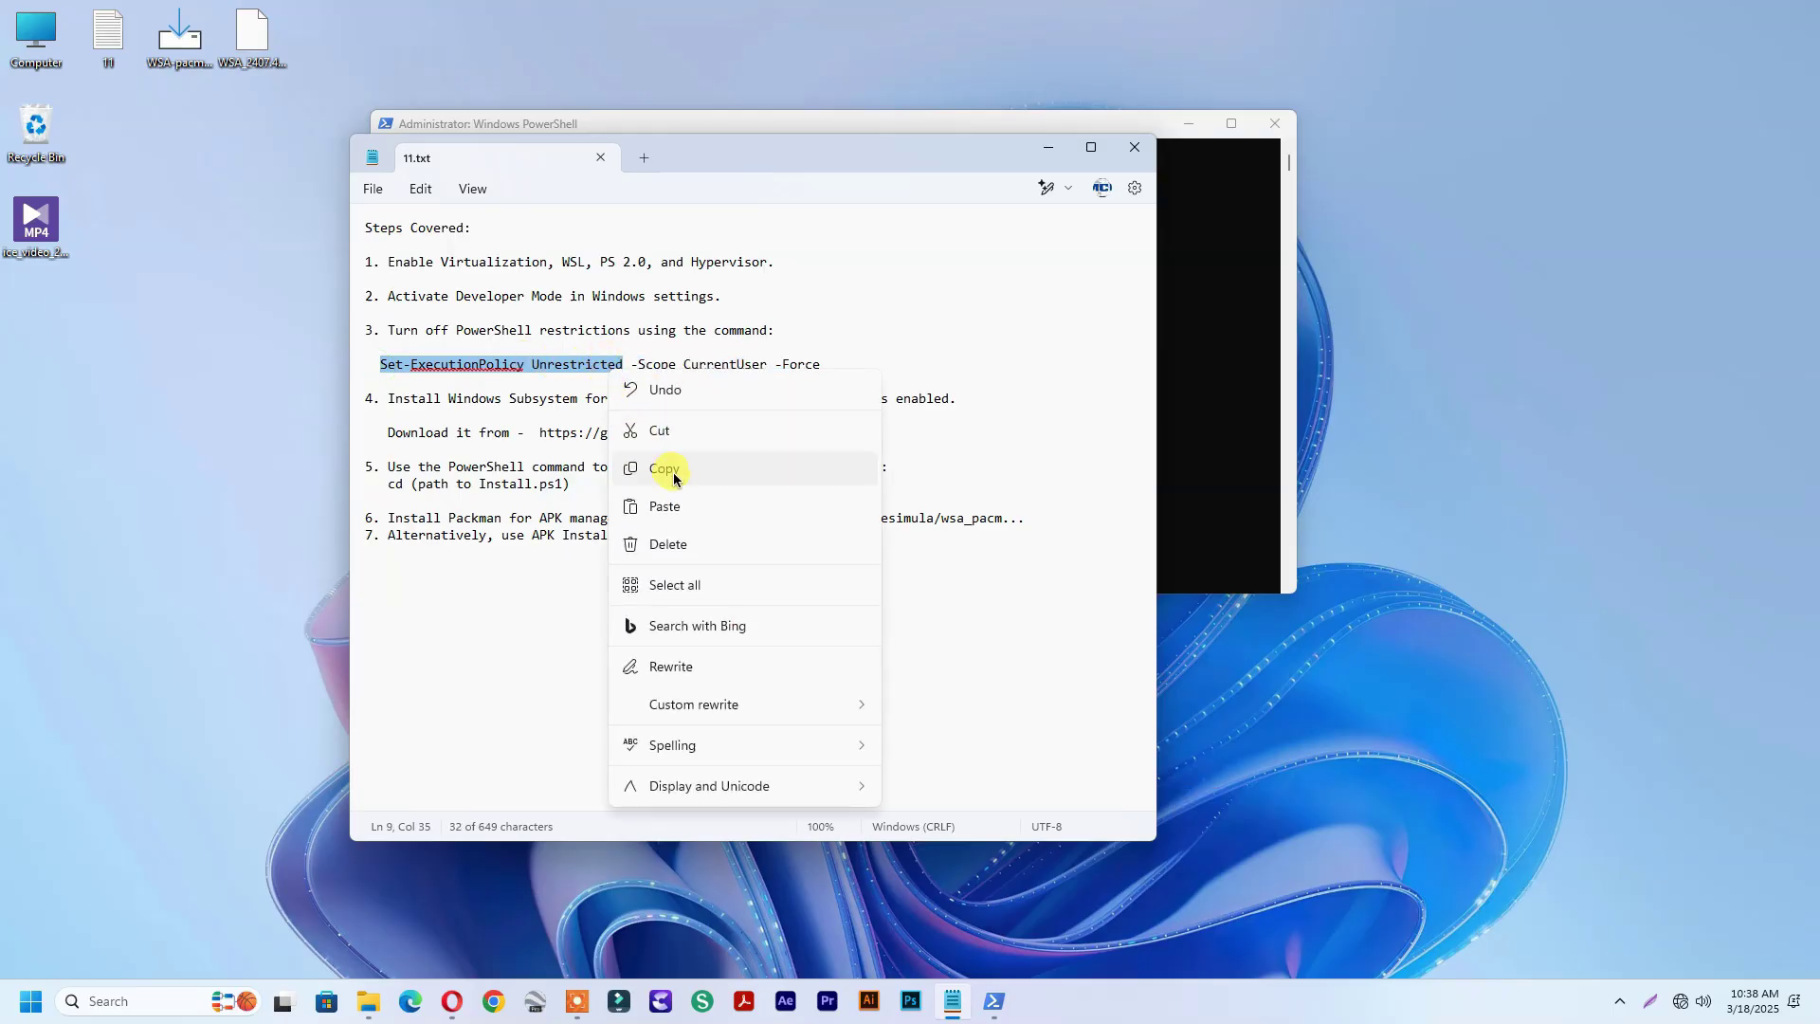
Copy 'Set-ExecutionPolicy Unrestricted' and paste it into PowerShell, answering A for Yes to All
click(663, 467)
click(997, 1003)
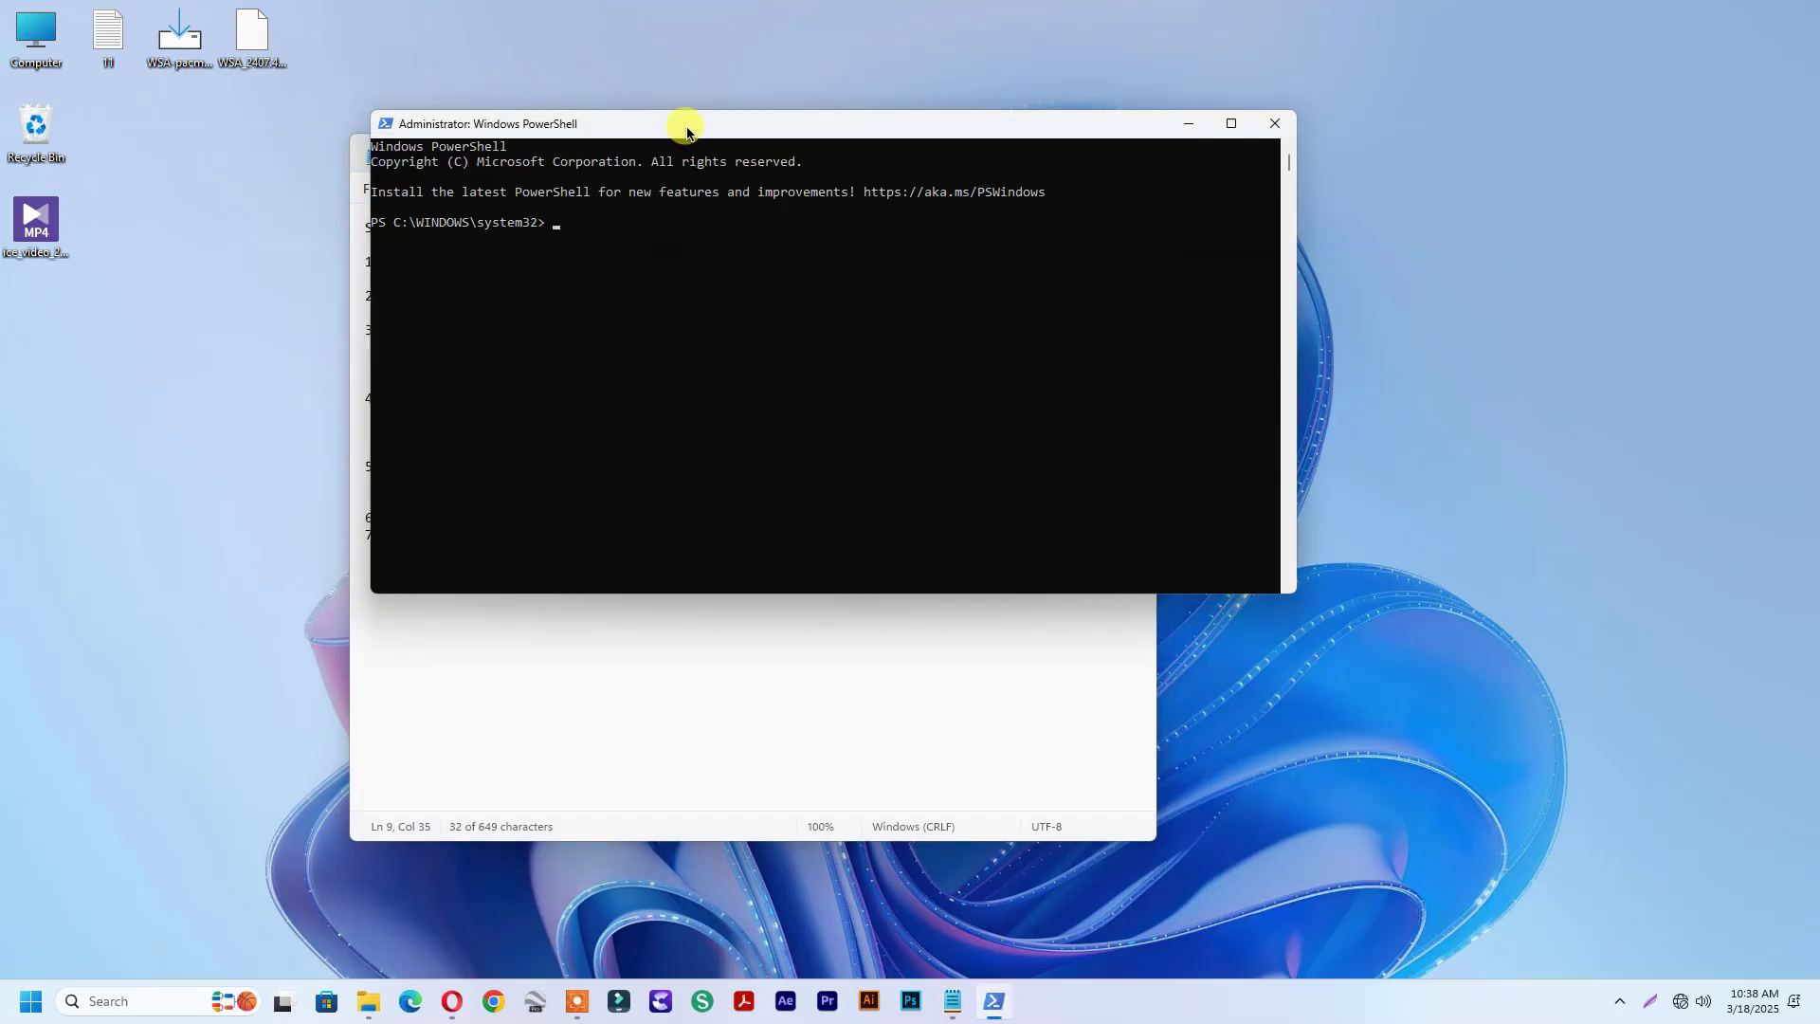
right_click(686, 126)
mouse_move(742, 275)
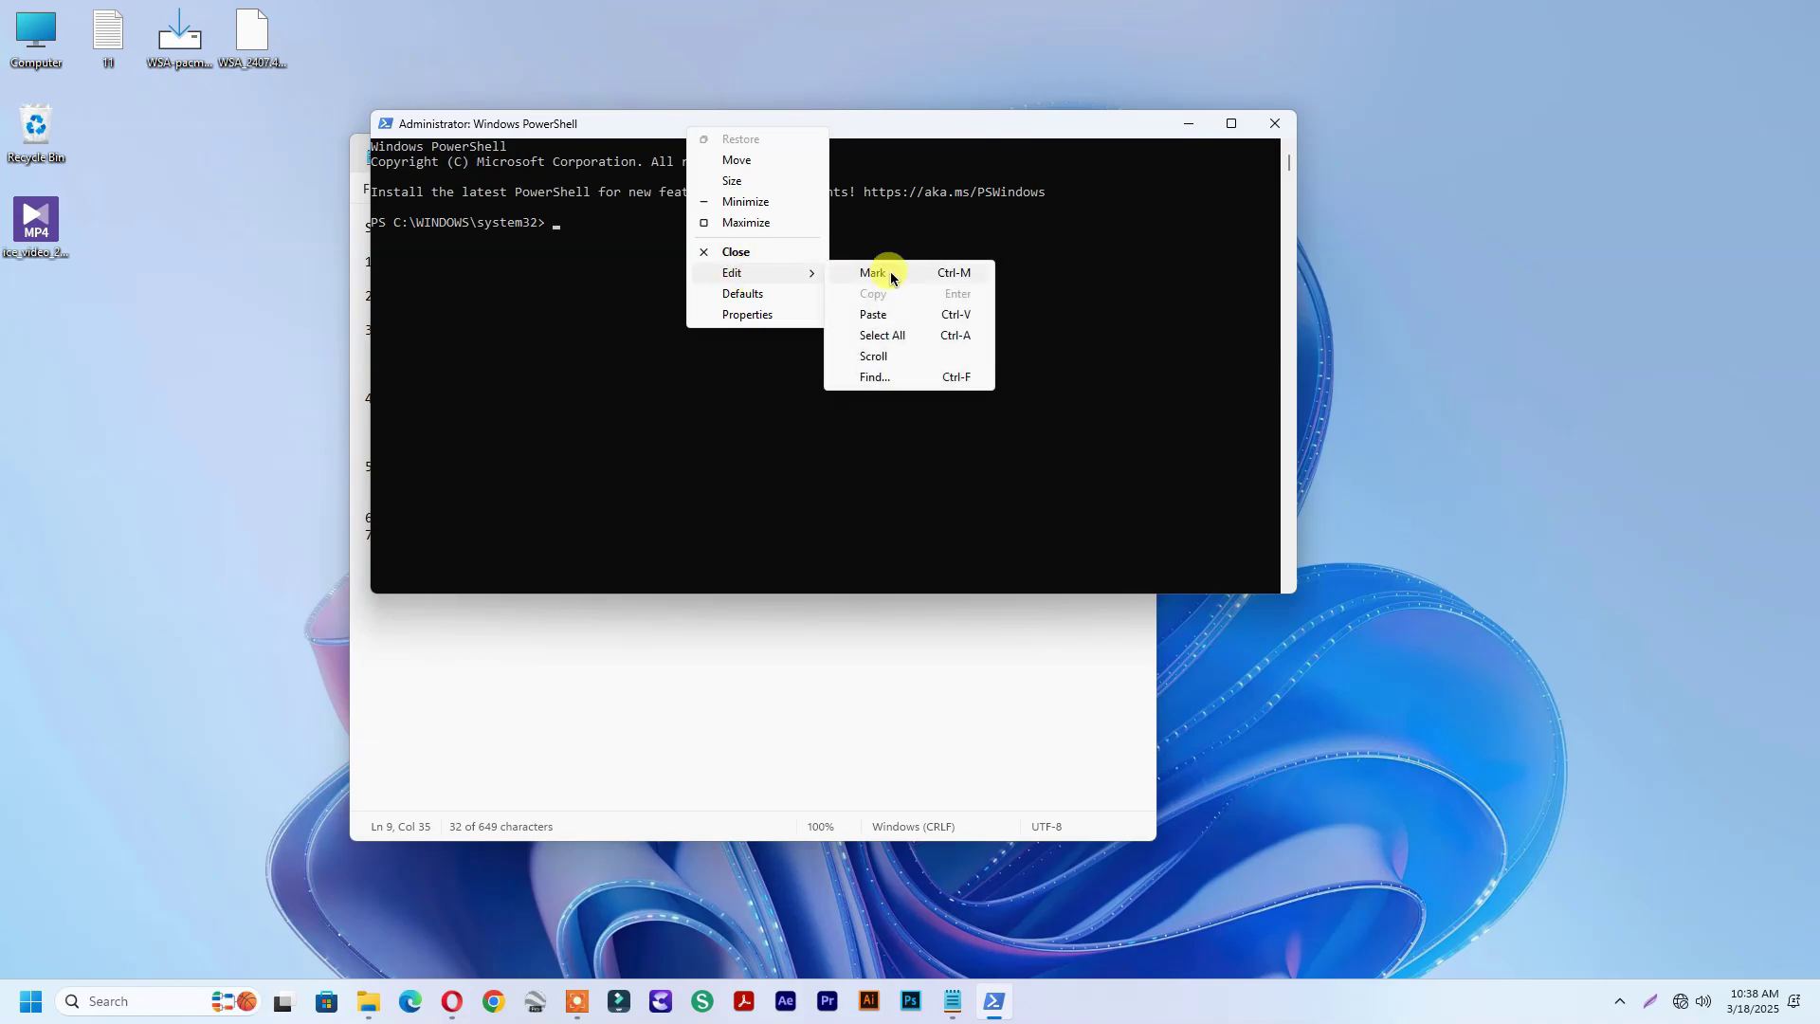
click(902, 311)
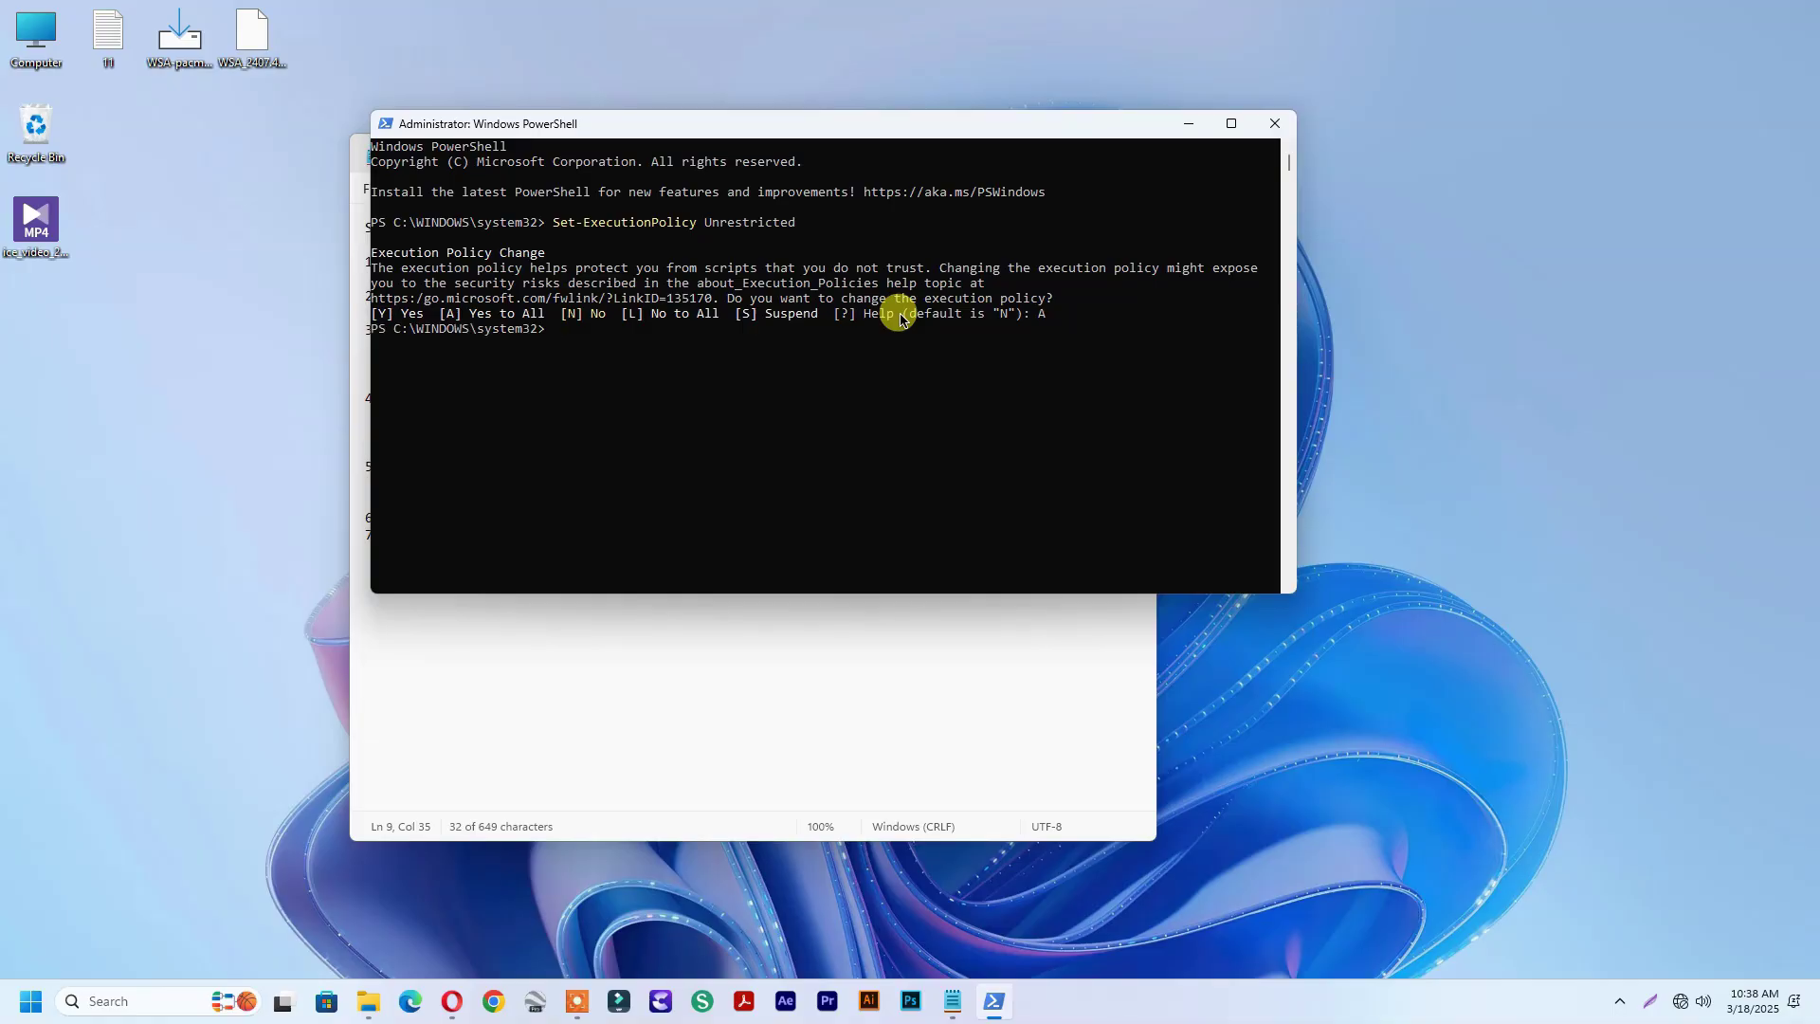
Copy 'Set-ExecutionPolicy Unrestricted -Scope CurrentUser -Force' from the notes and run it in PowerShell
click(953, 1001)
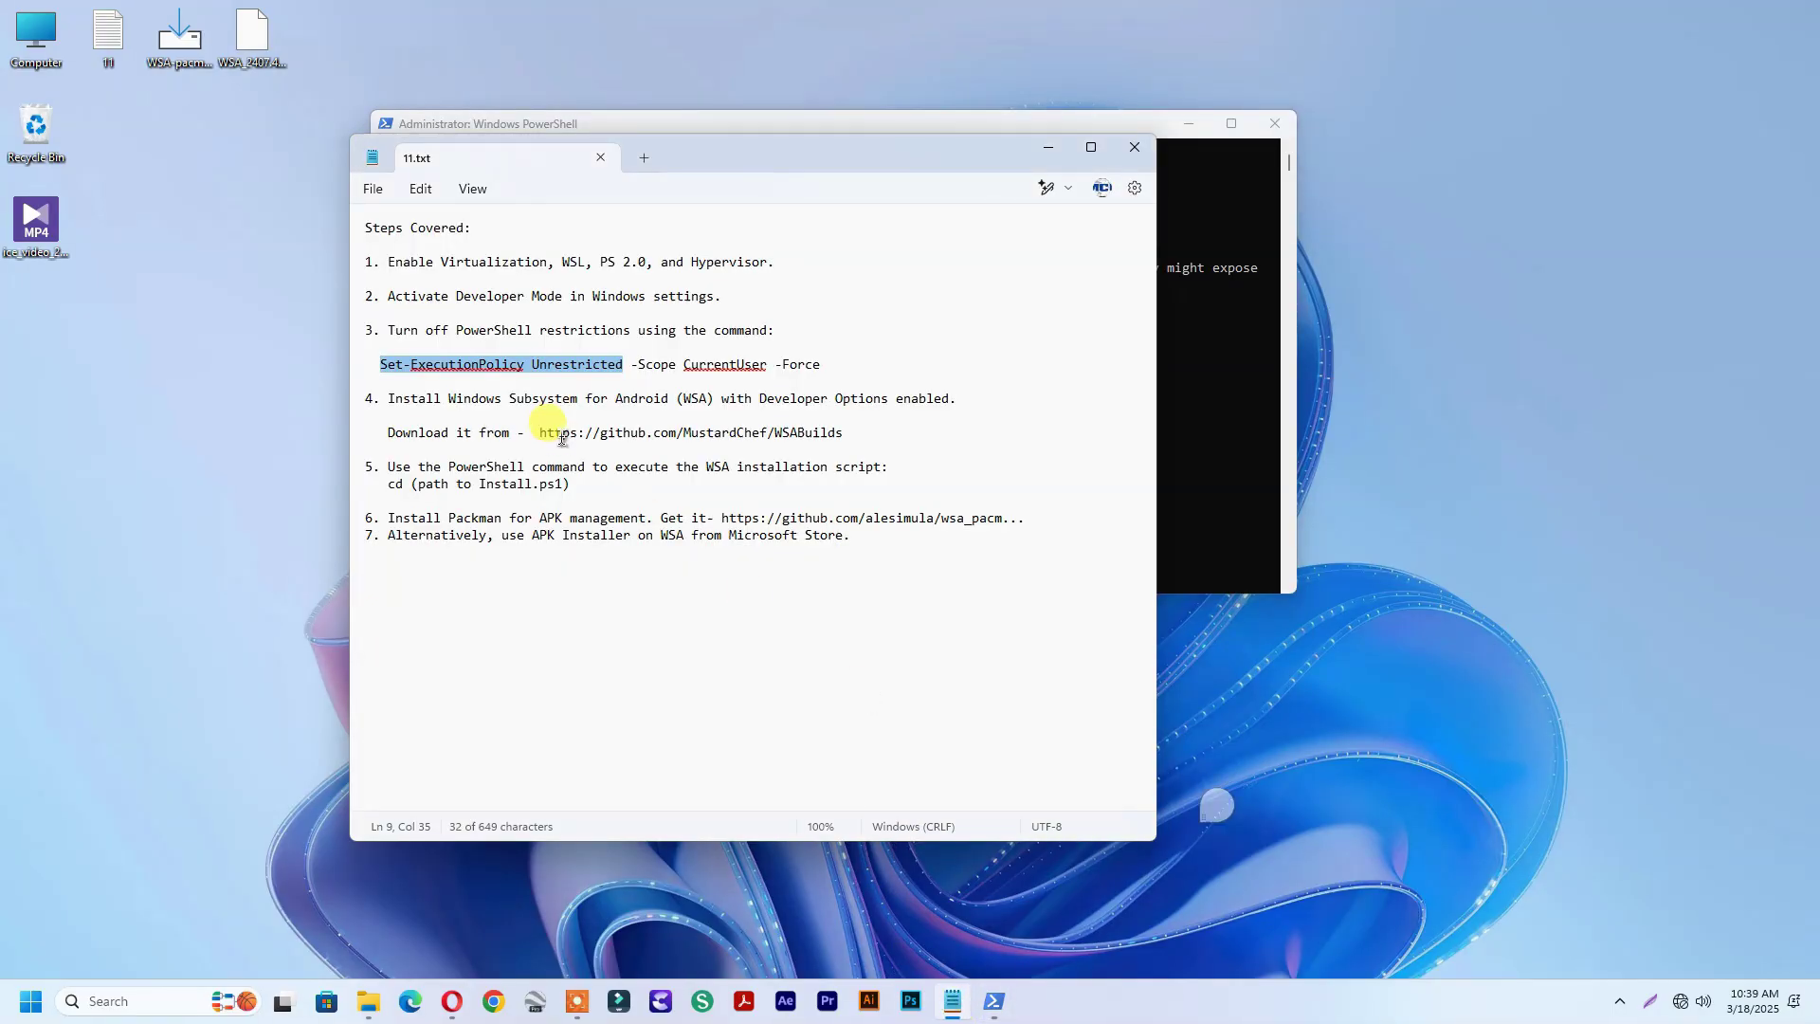
click(384, 367)
drag(383, 367, 823, 366)
right_click(766, 372)
click(823, 471)
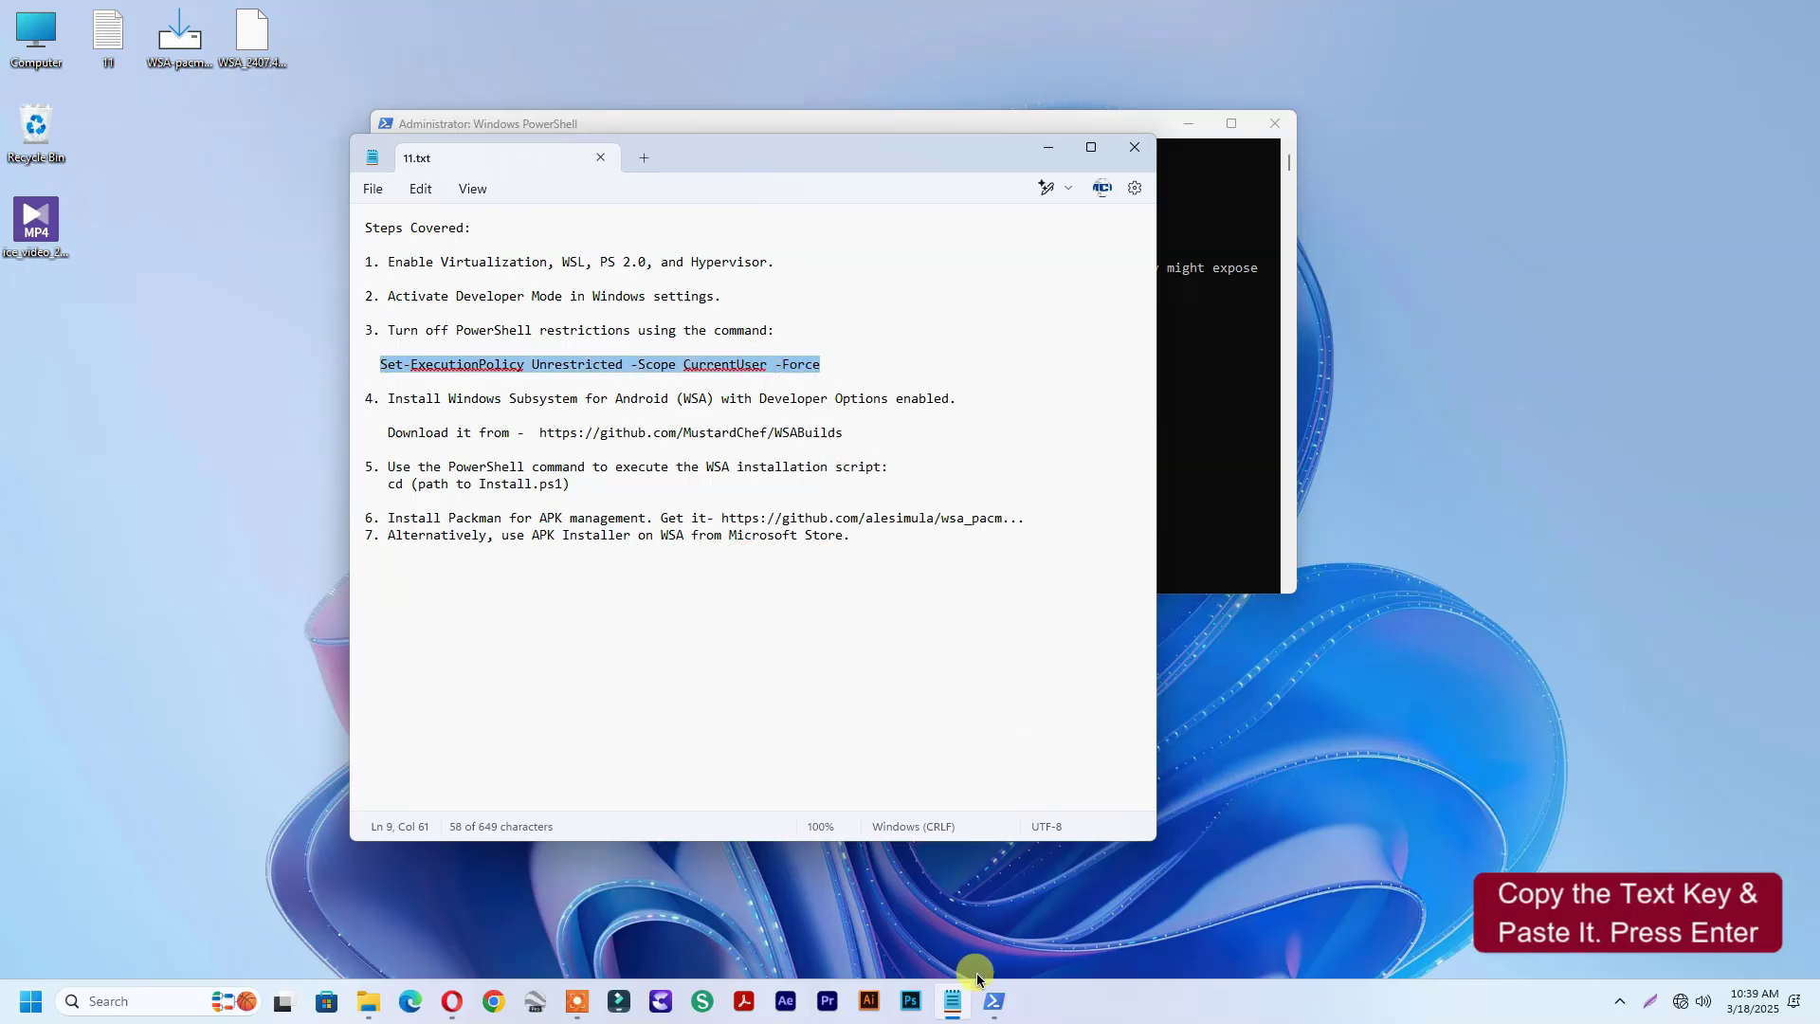
click(992, 1003)
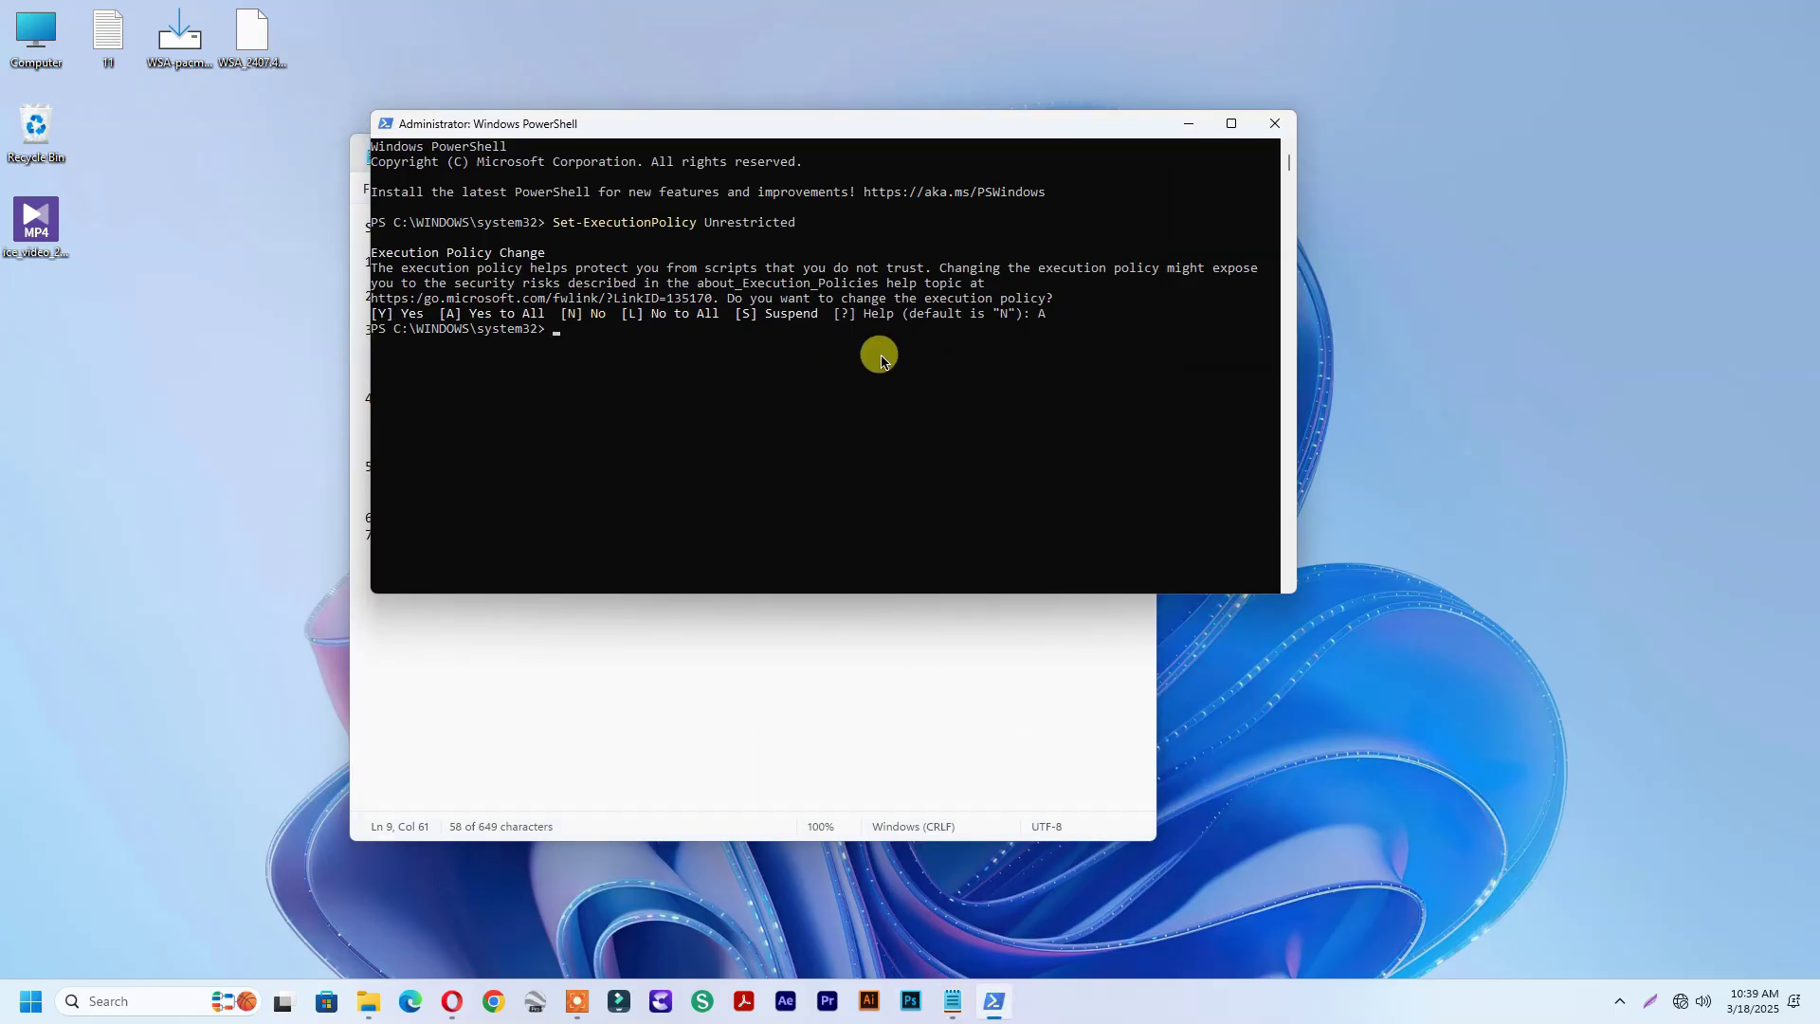
right_click(580, 342)
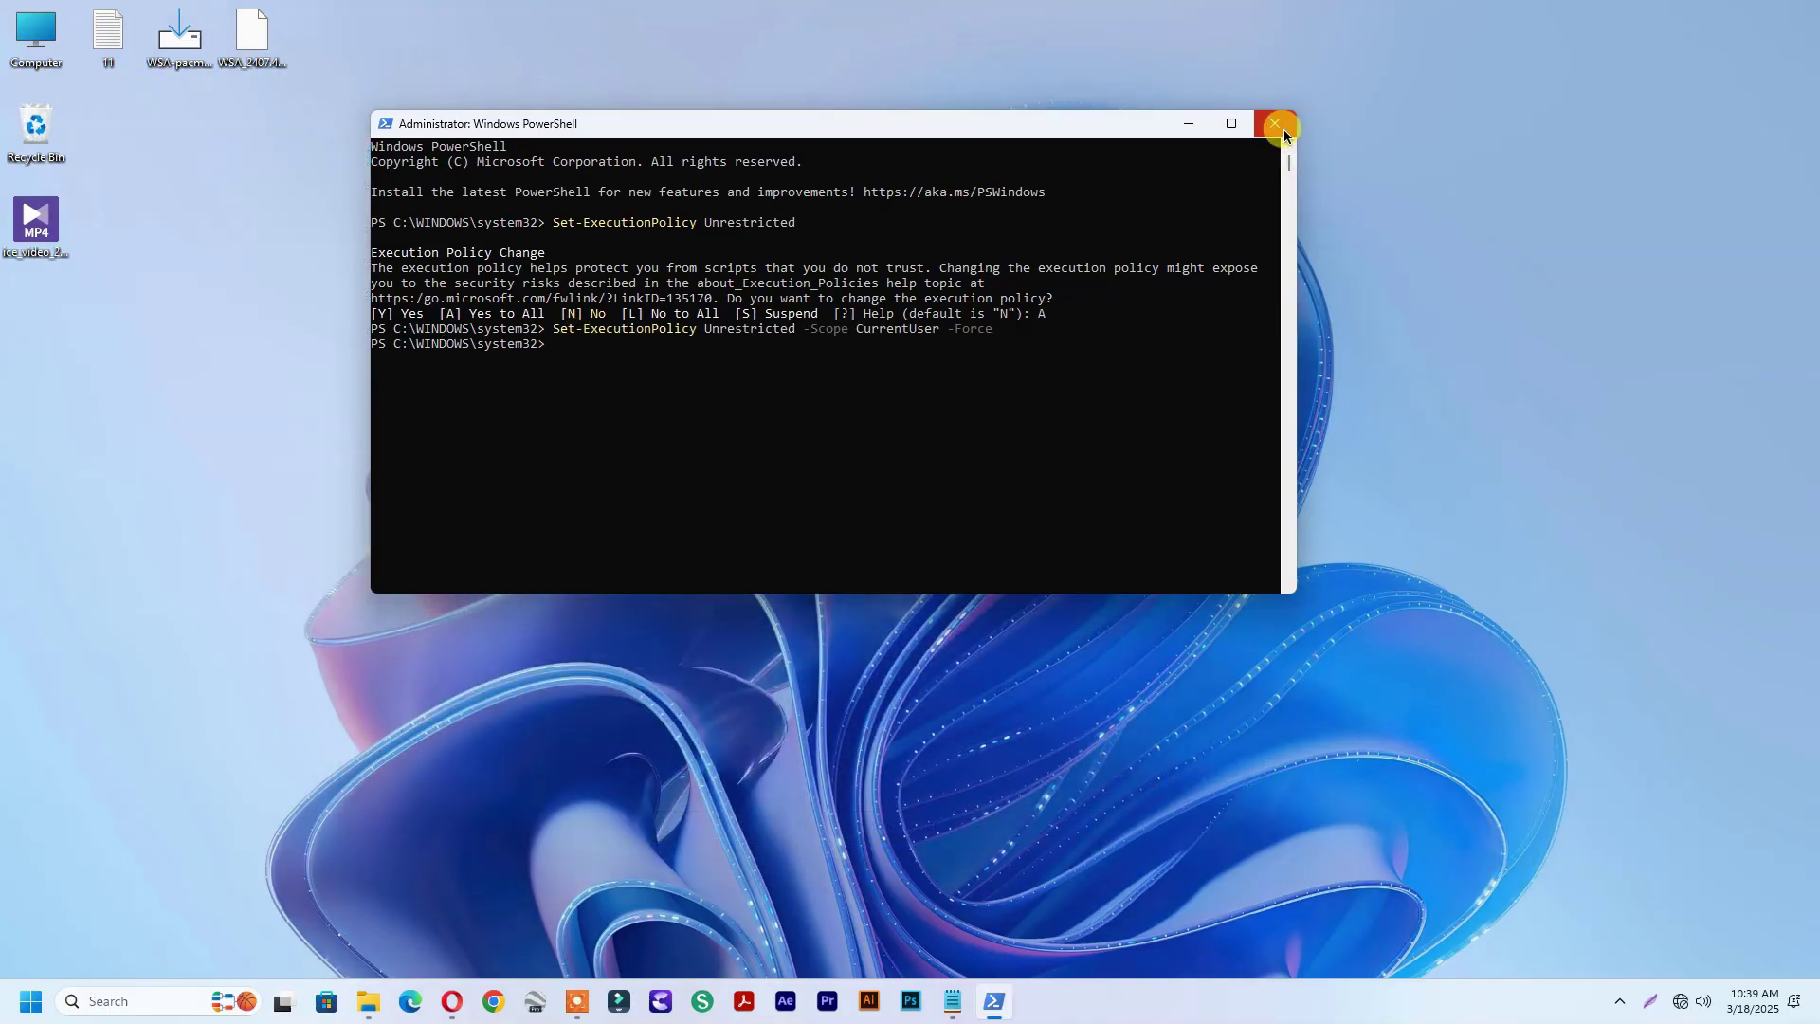
Close PowerShell and open the WSABuilds LTS Build #6 Windows 11 x64 release, scrolled to Assets
click(1275, 124)
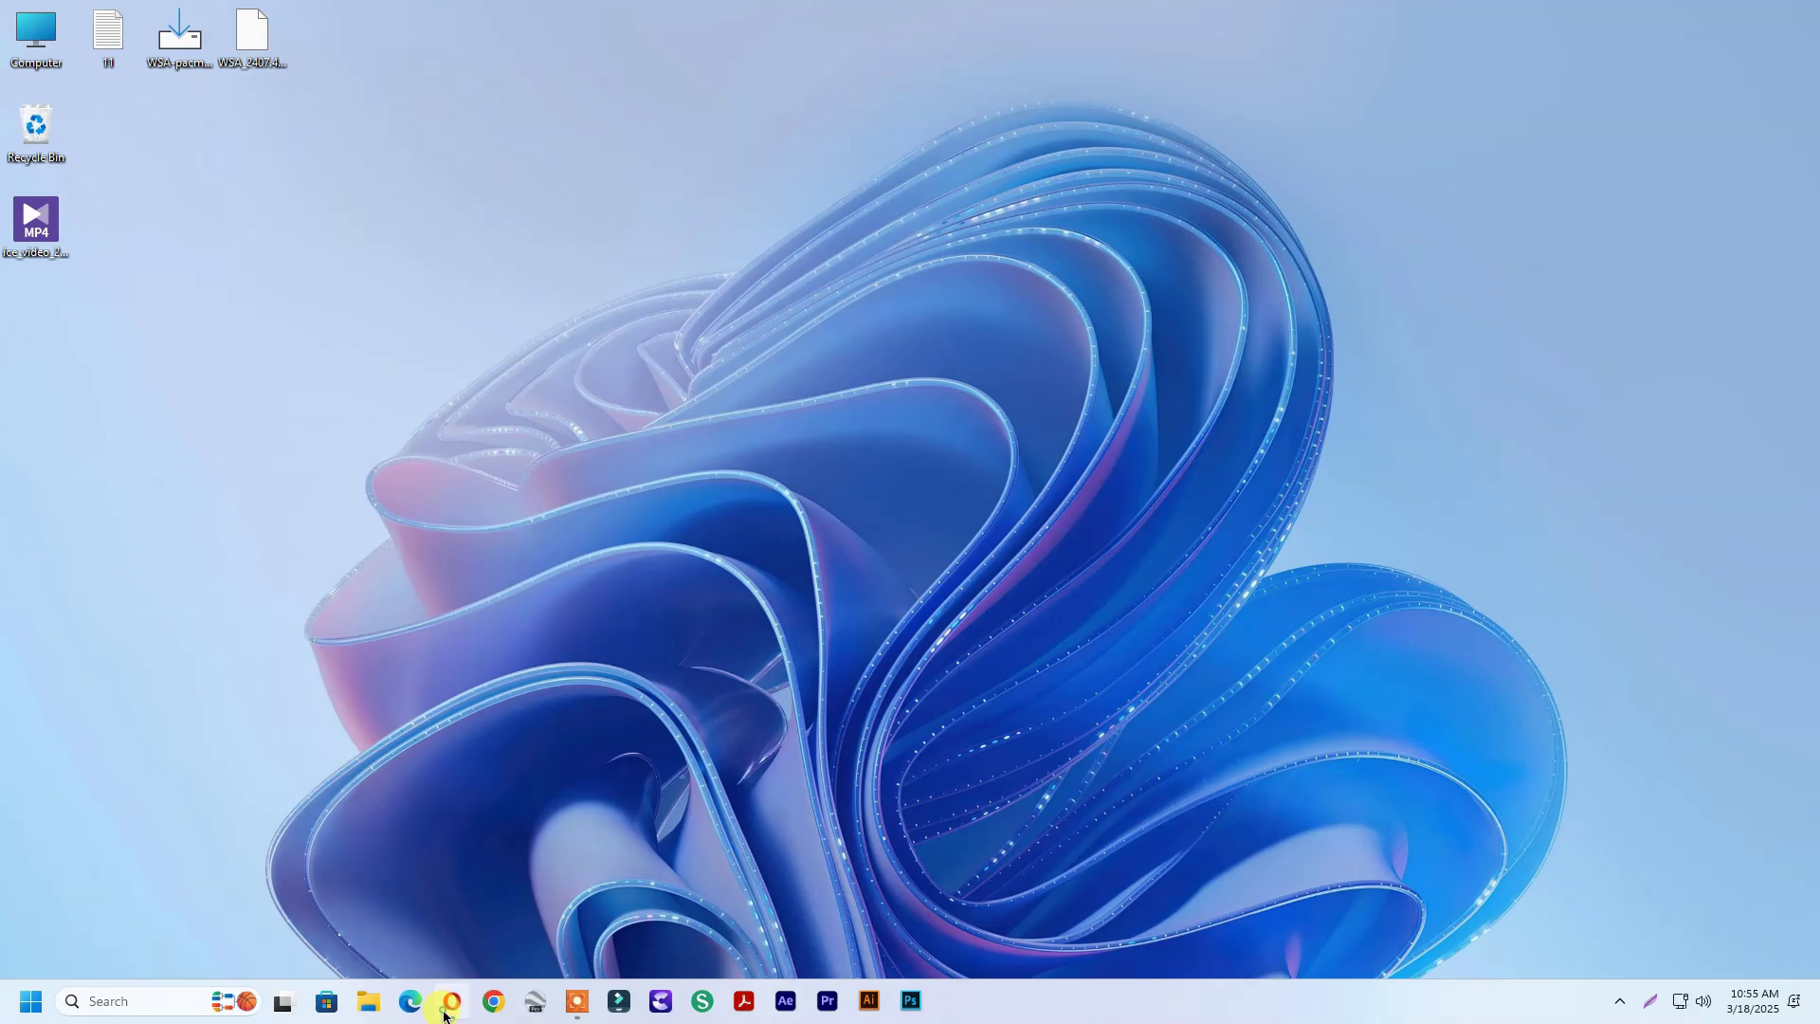
click(445, 1012)
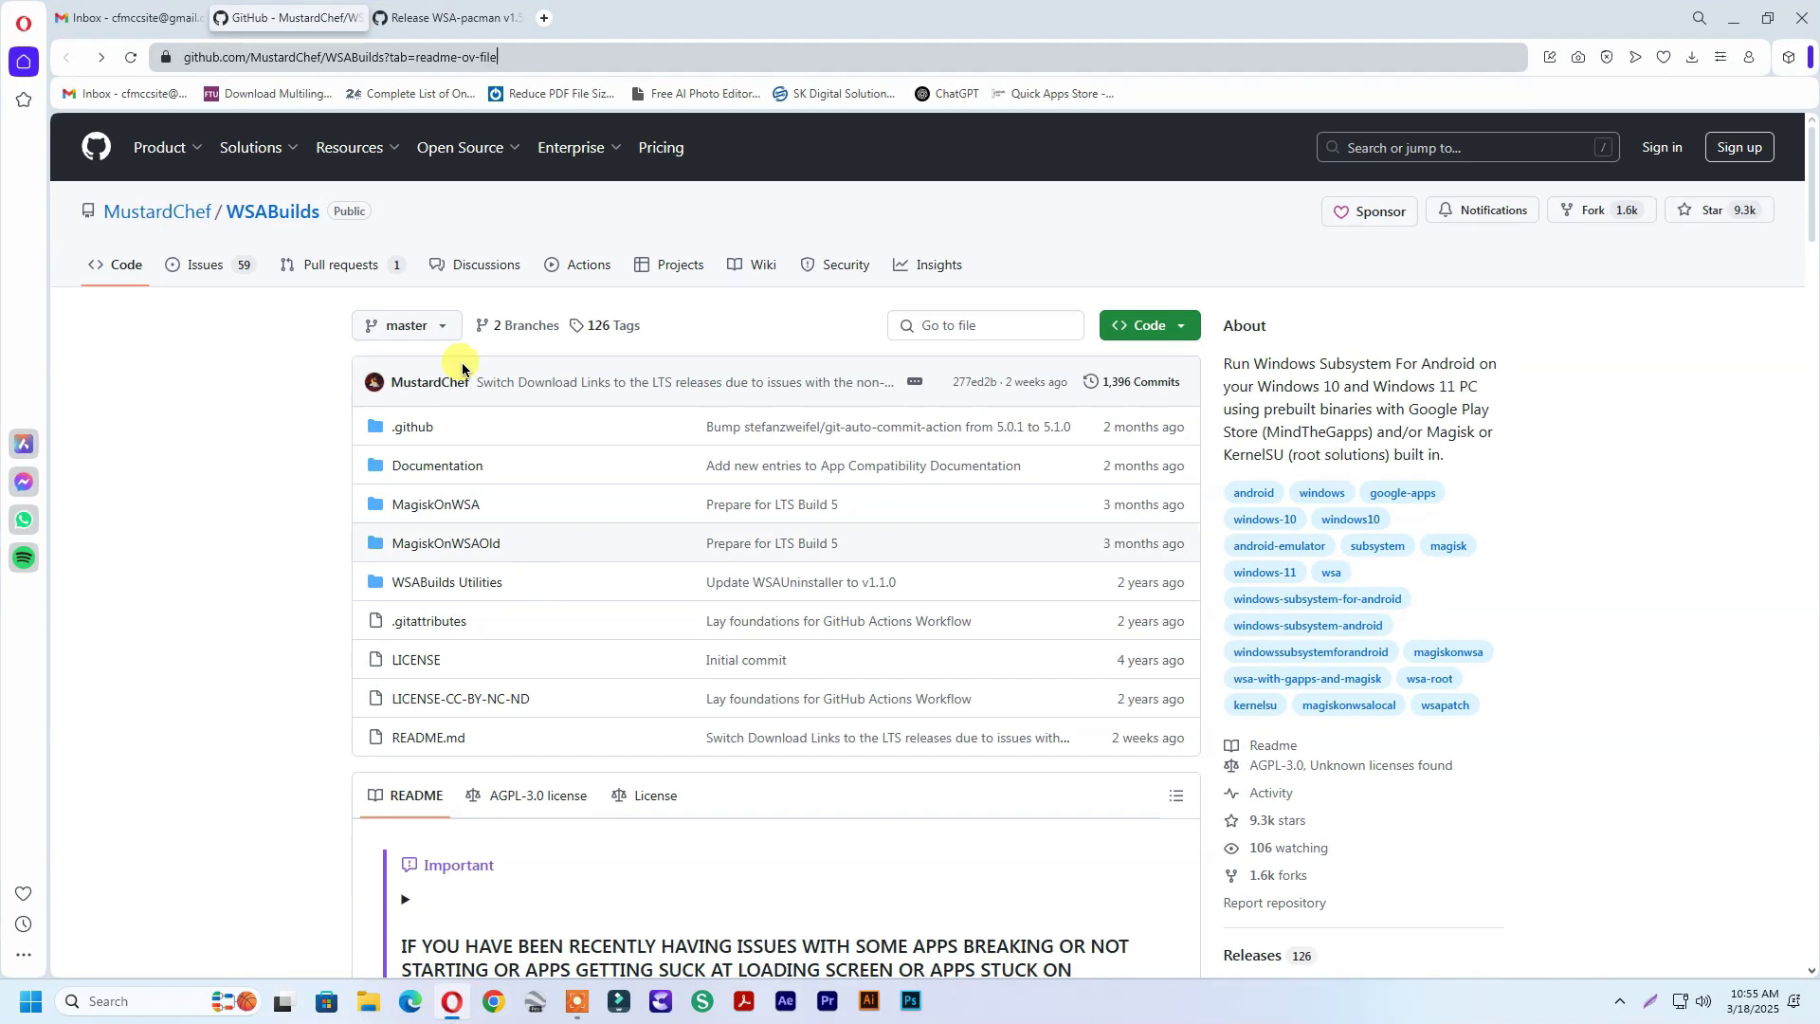
click(583, 59)
scroll(699, 702, down, 20)
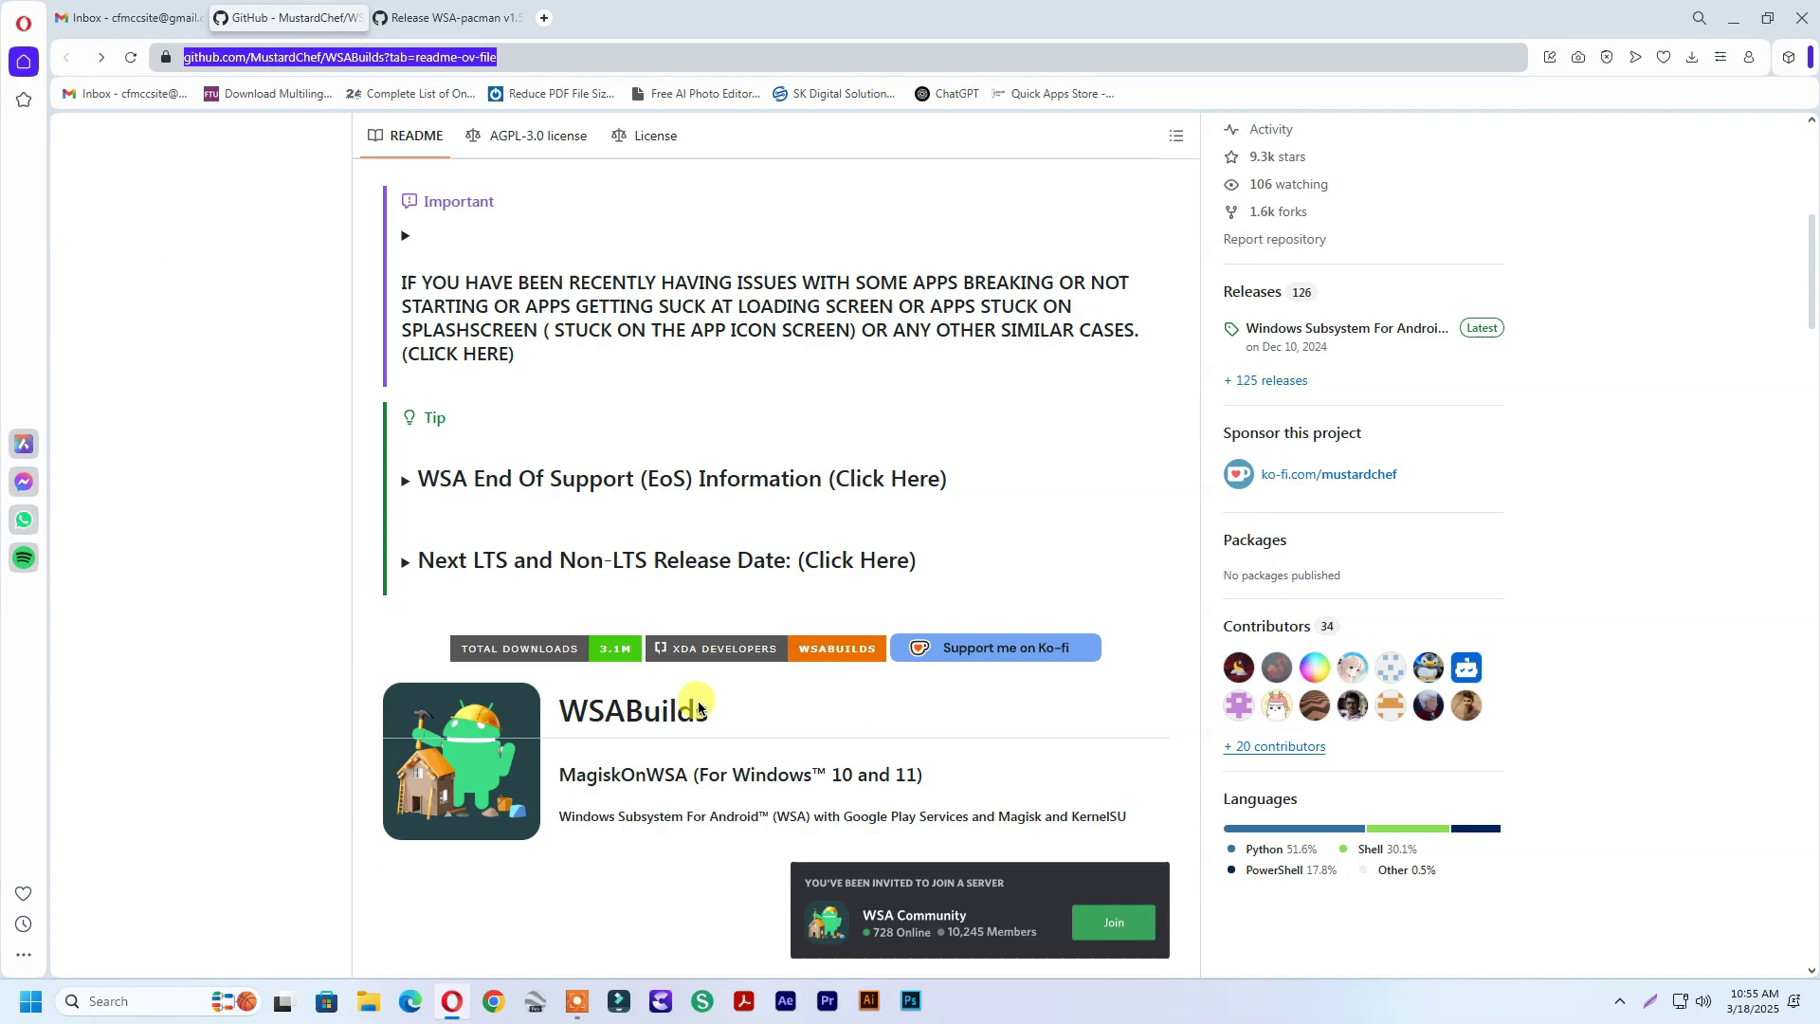
scroll(699, 703, down, 3)
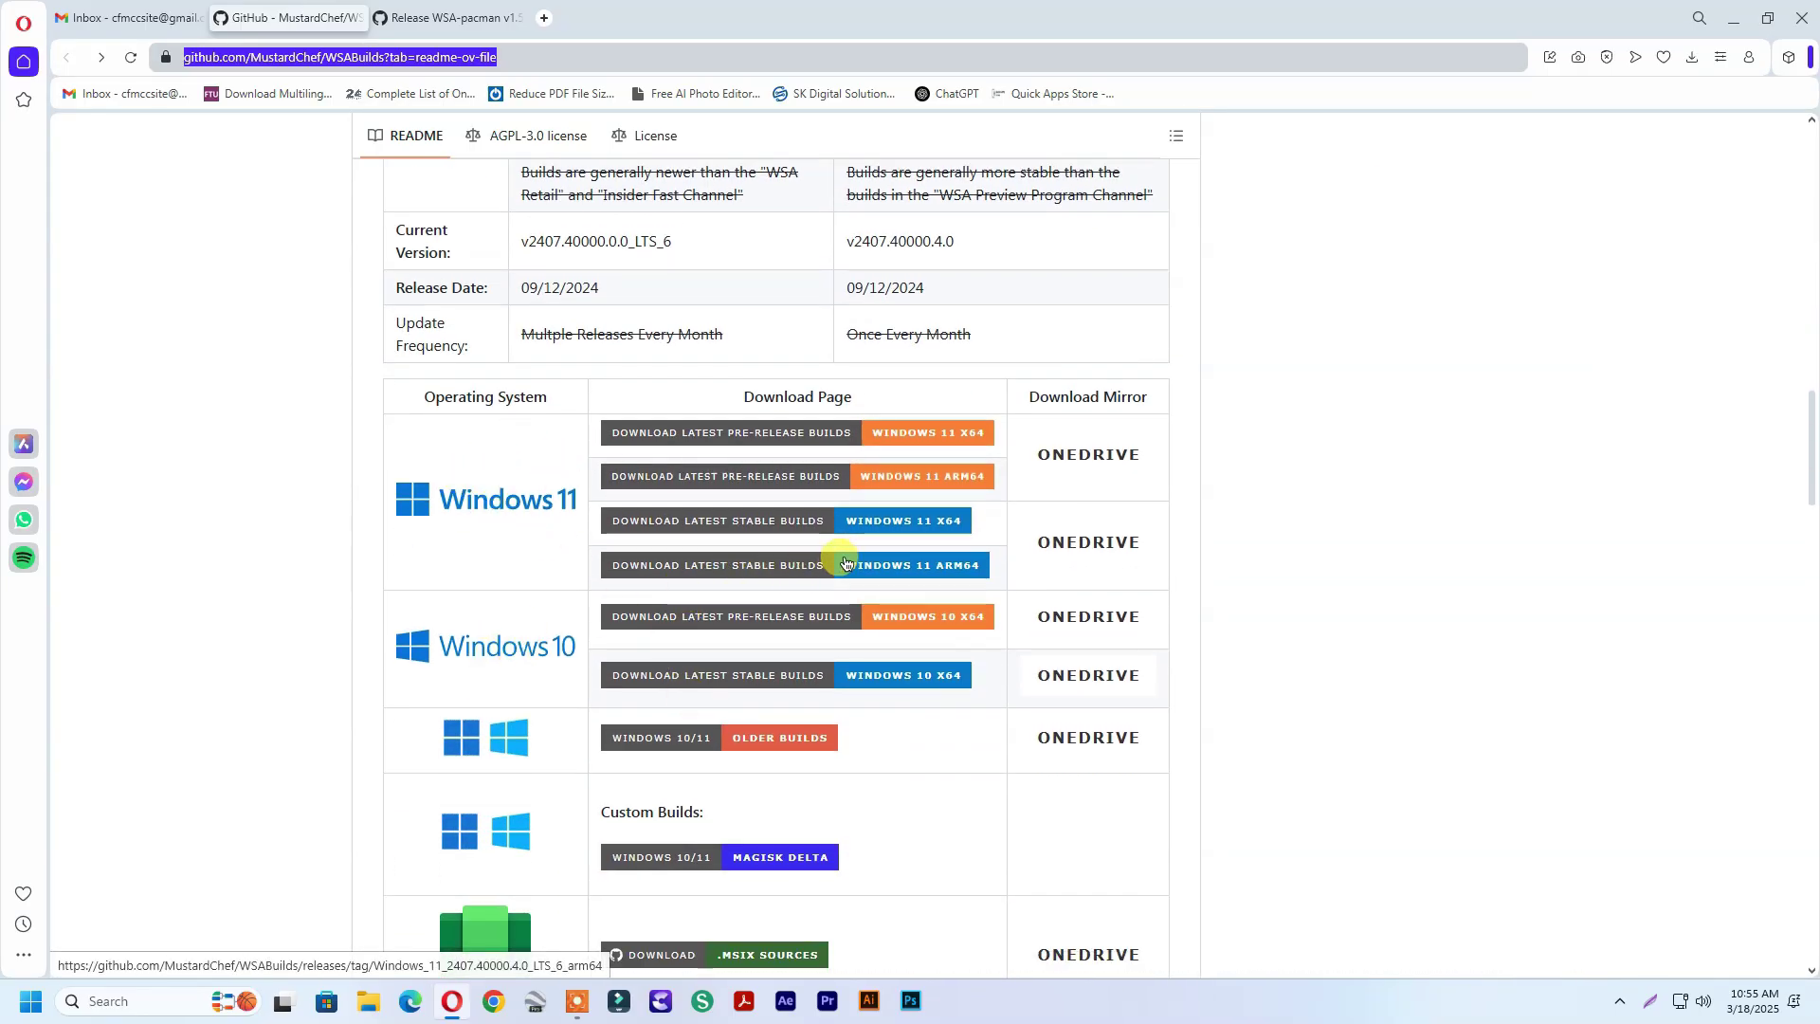
click(645, 524)
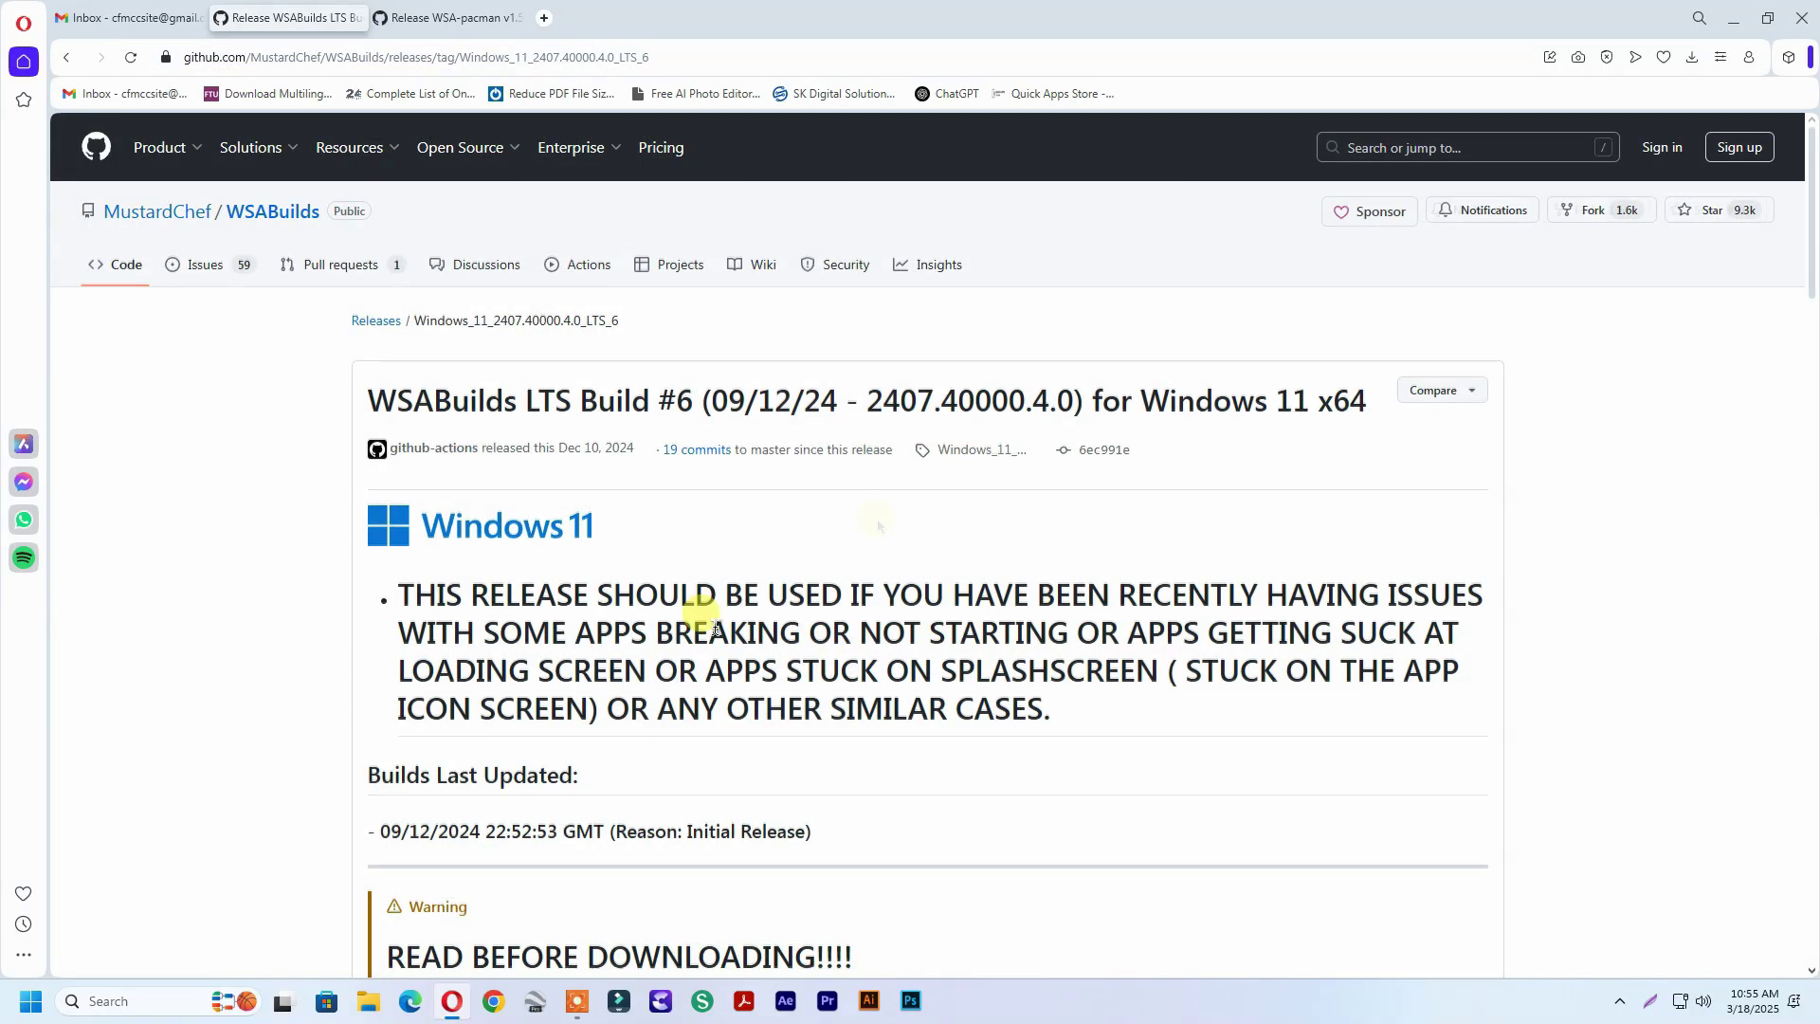
scroll(771, 651, down, 20)
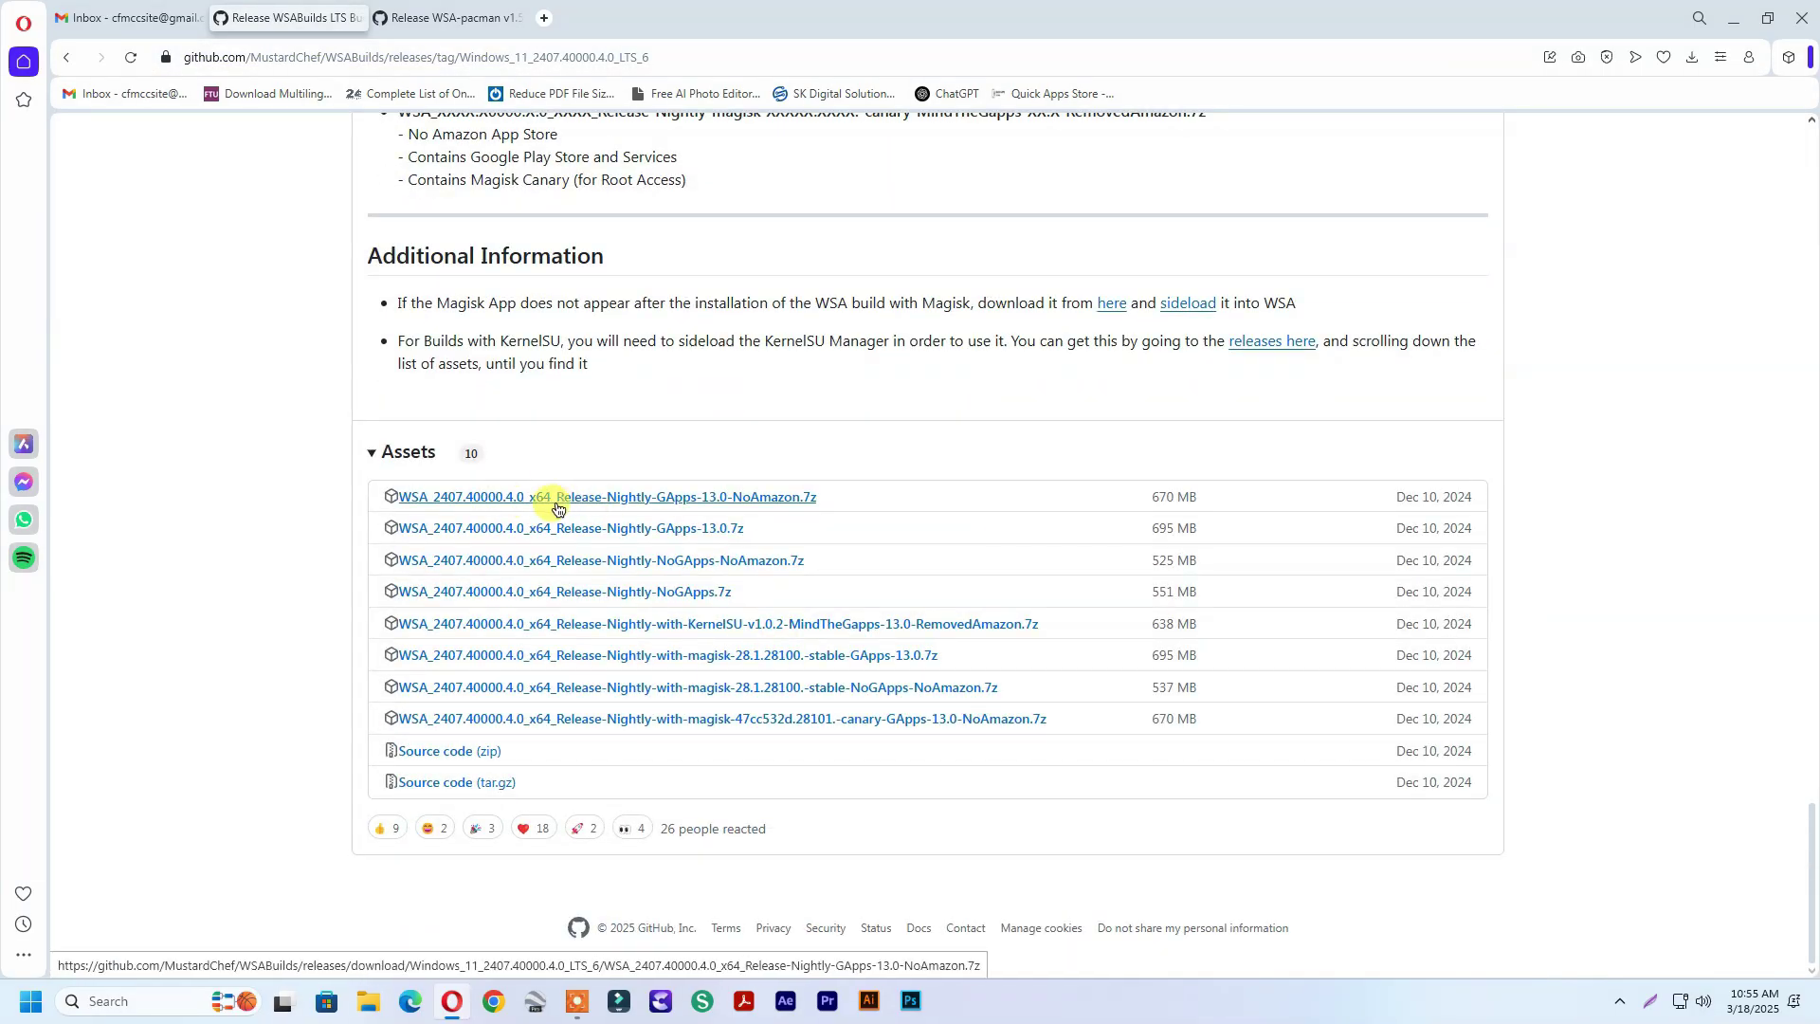
Extract the WSA archive on the desktop with WinRAR
key(super+d)
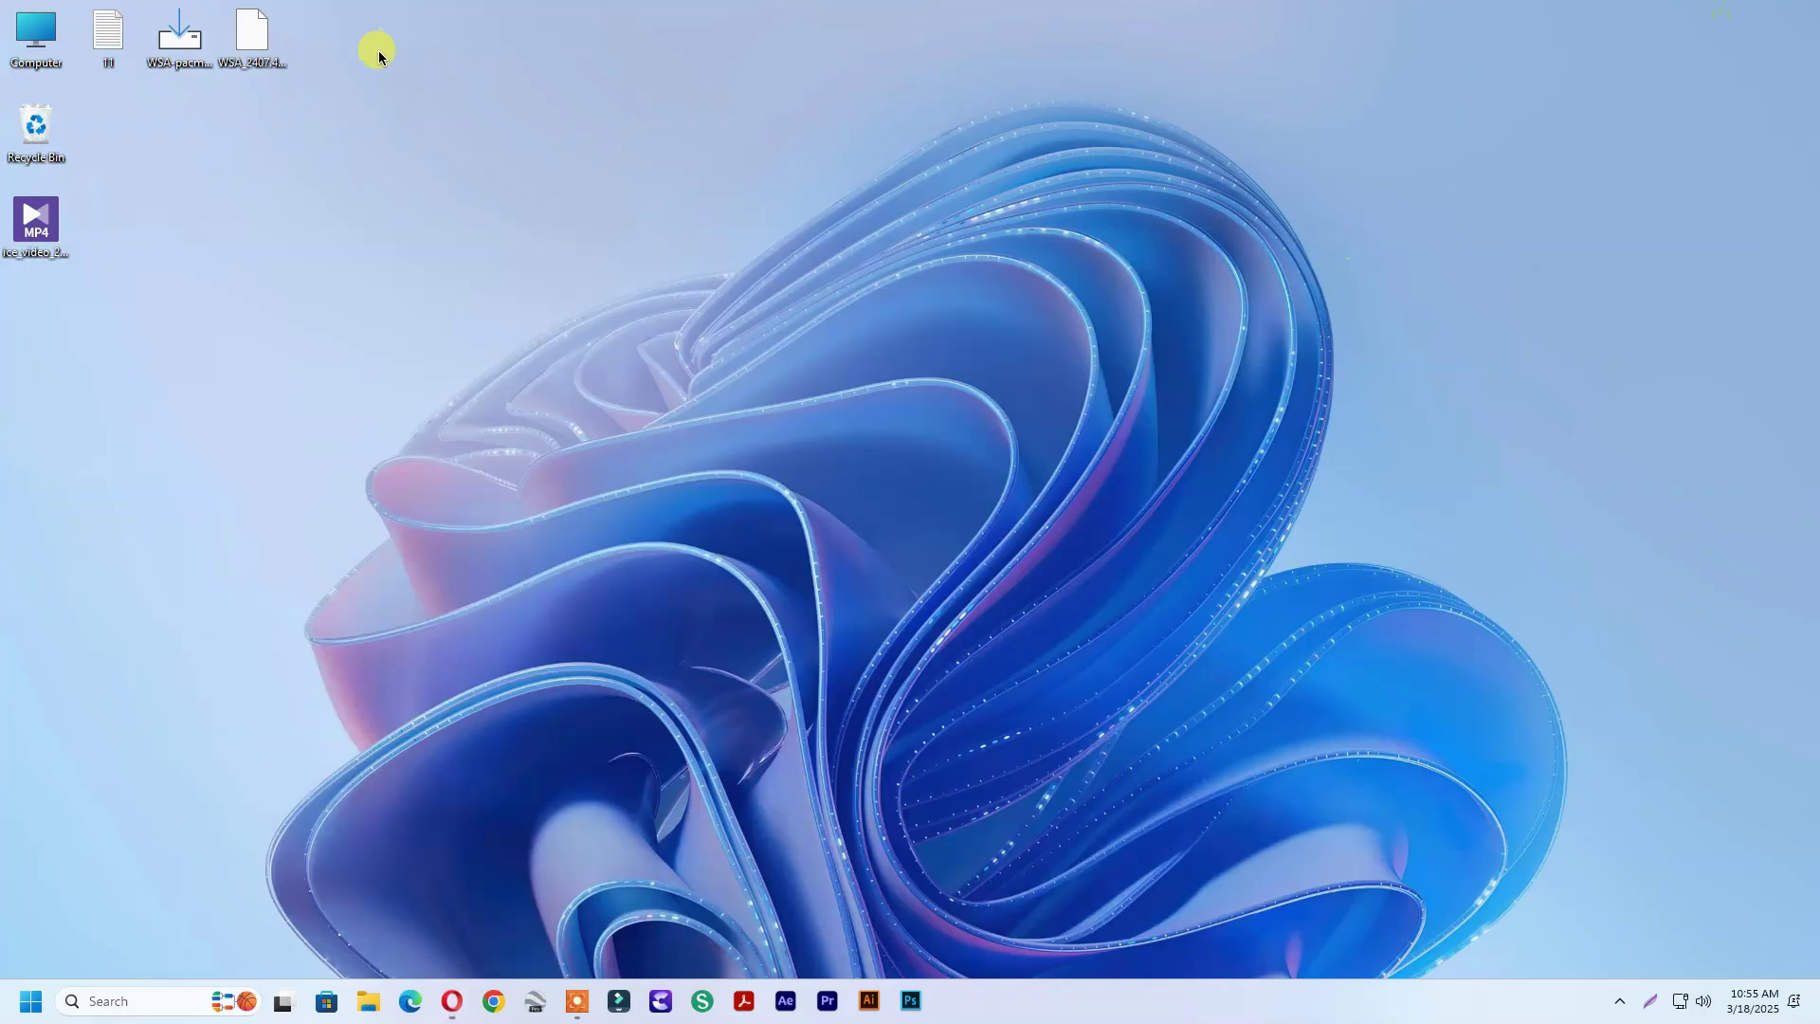
drag(252, 33, 396, 34)
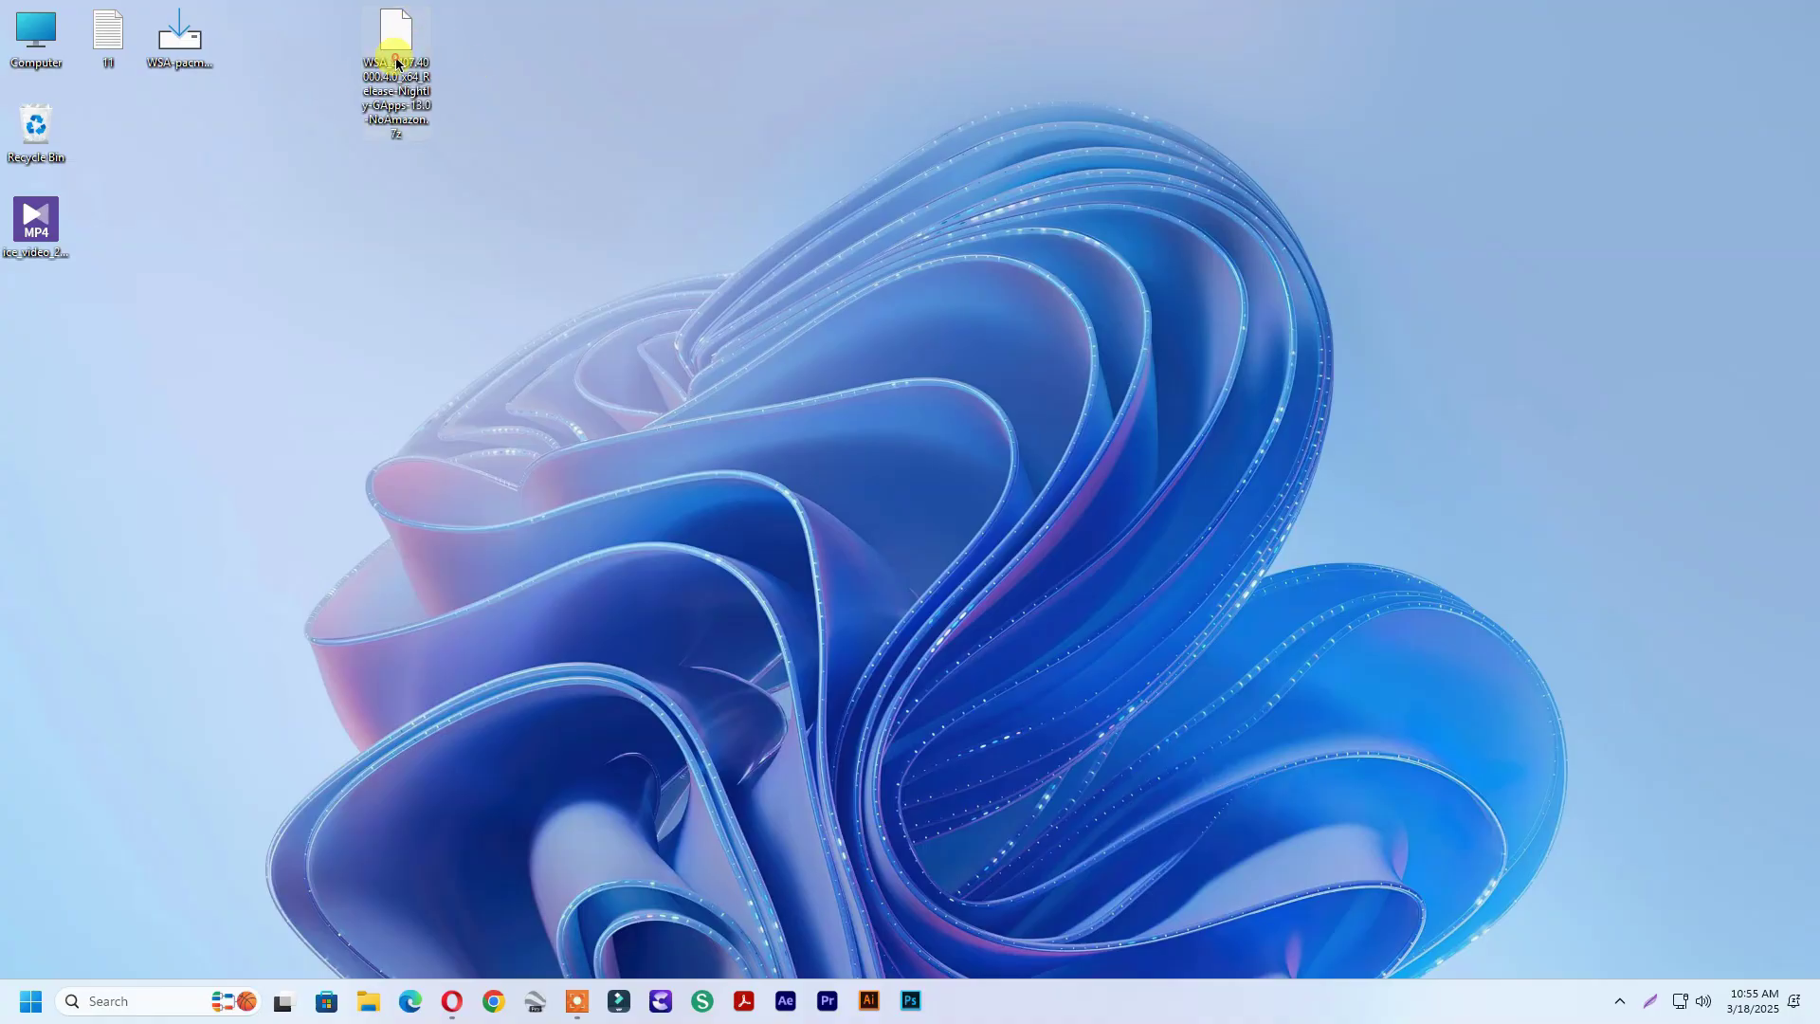
right_click(398, 61)
click(517, 383)
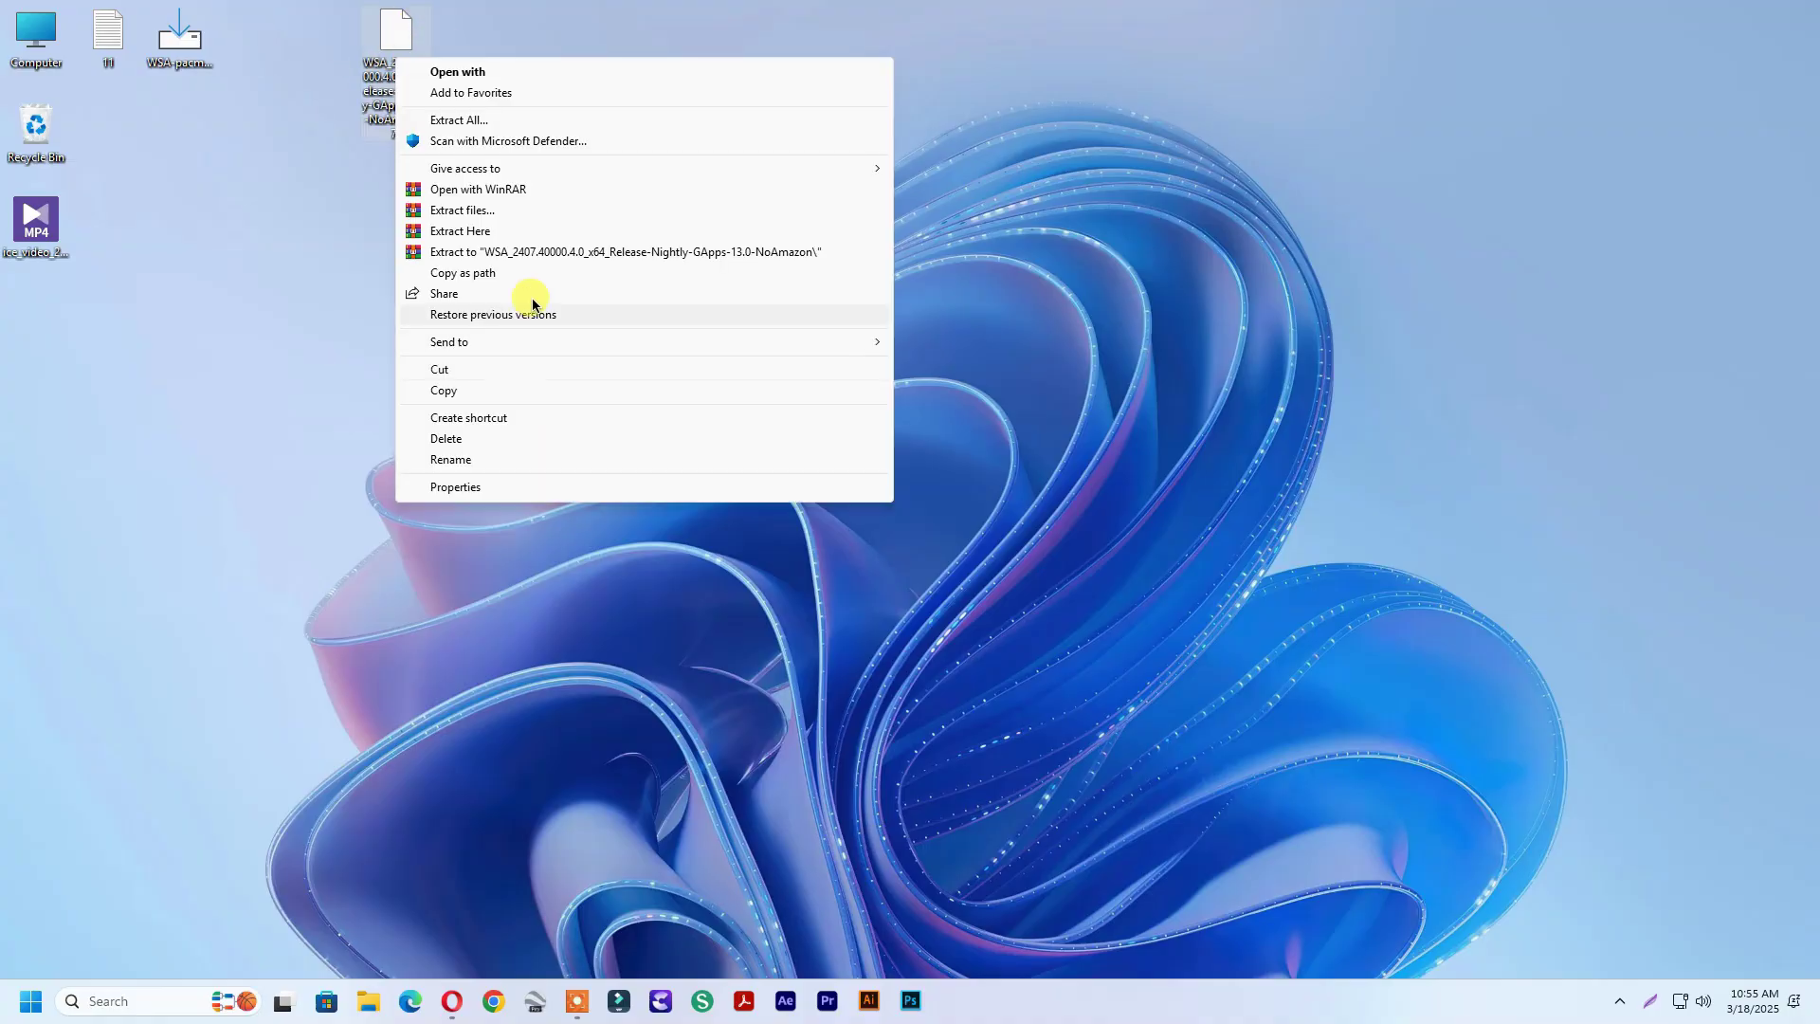
click(471, 209)
click(959, 709)
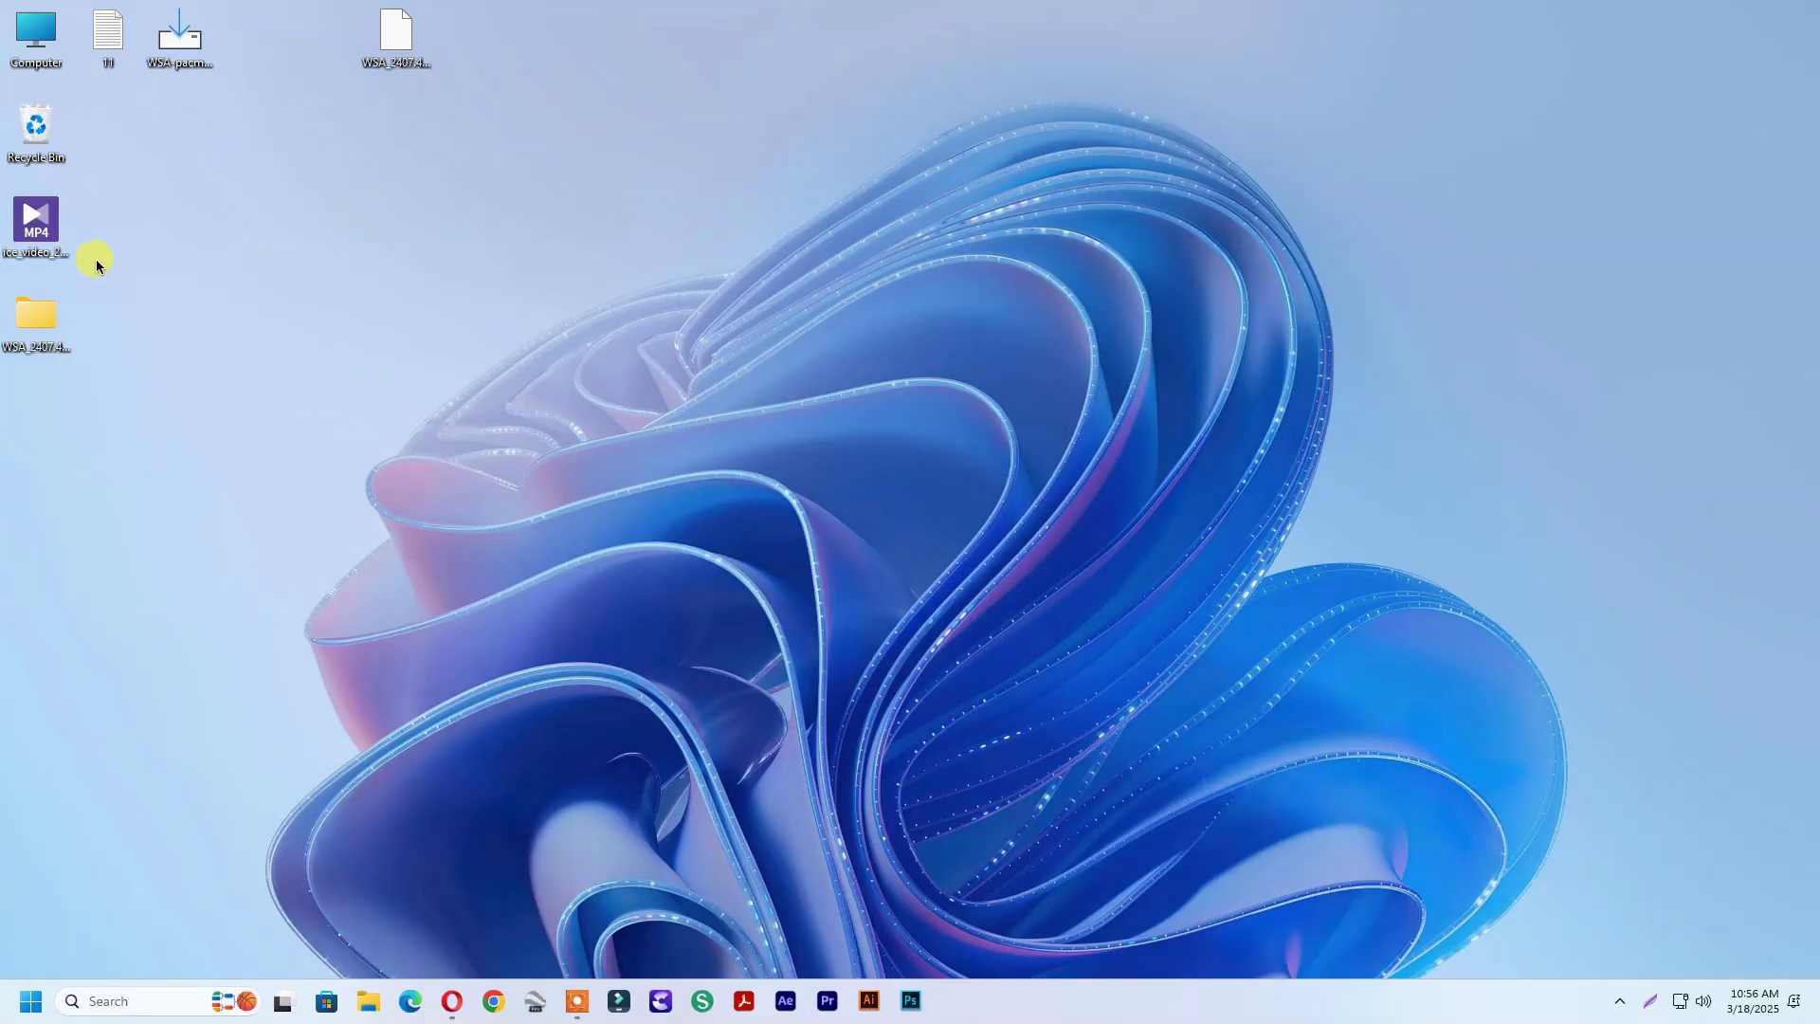
Copy the extracted WSA folder to Local Disk (C:)
right_click(19, 334)
click(57, 349)
key(super+e)
double_click(293, 191)
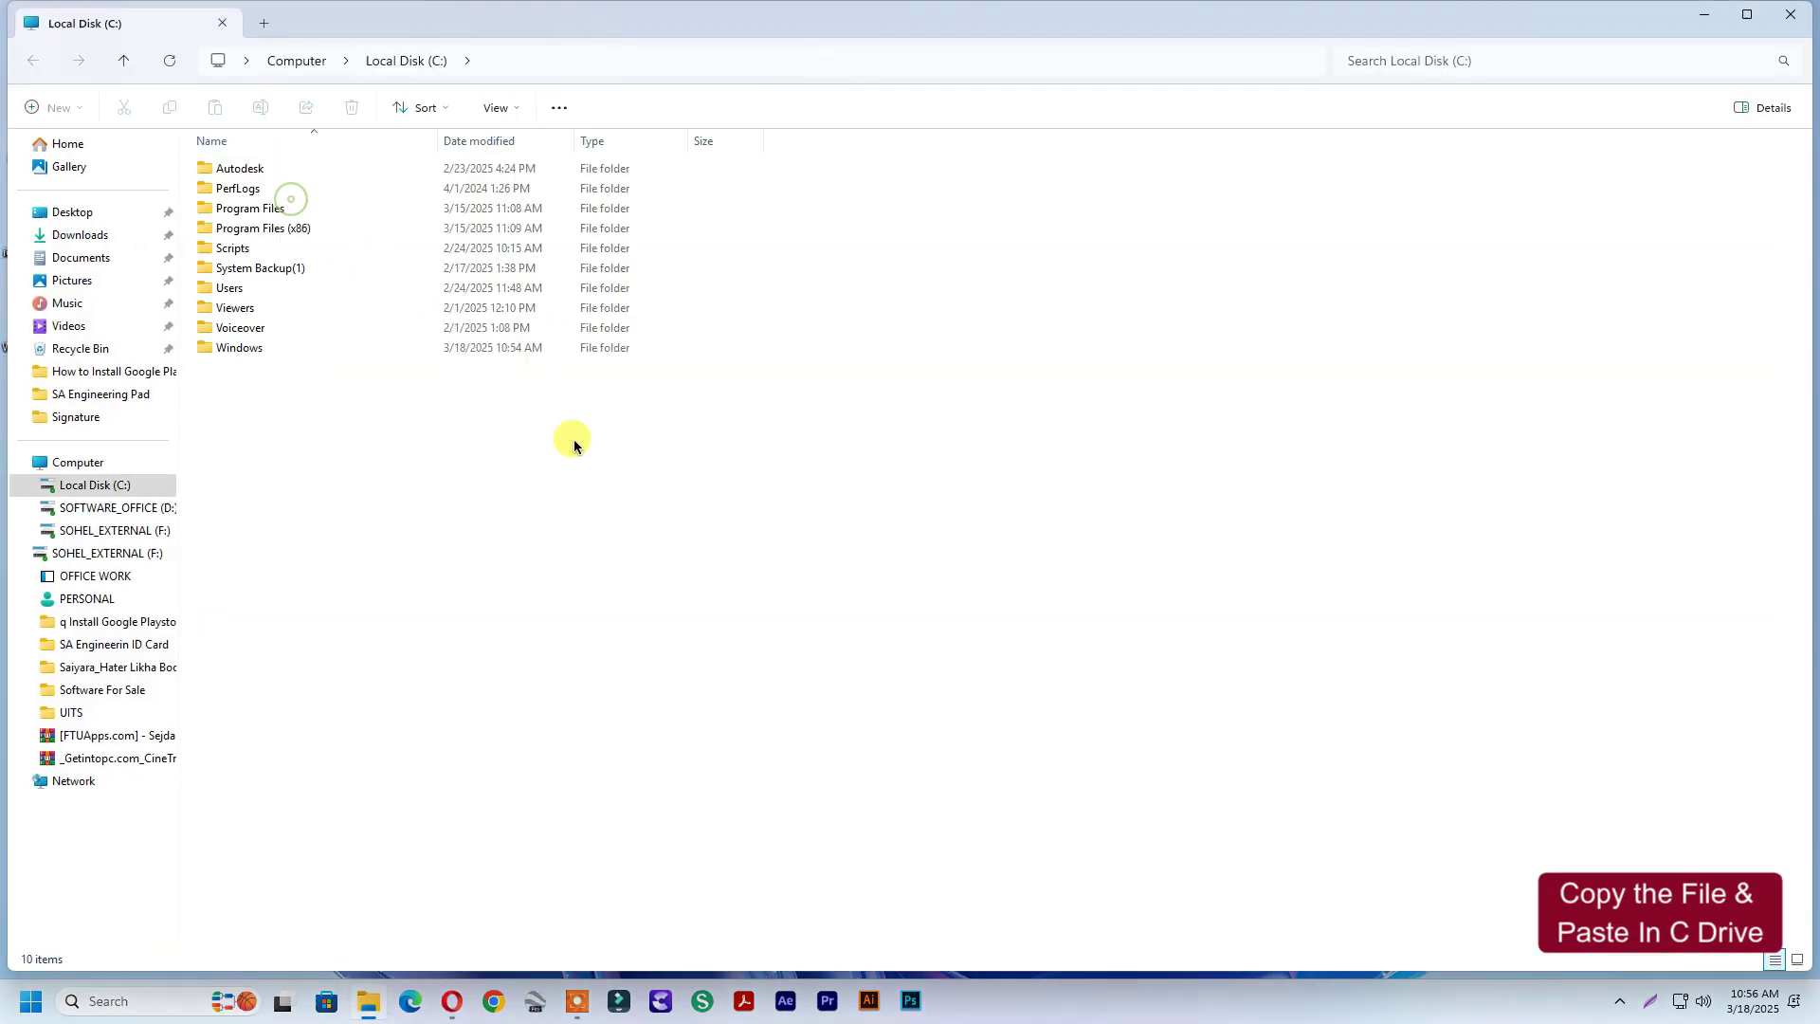
right_click(448, 464)
click(465, 491)
Open the pasted folder's WSA_2407.40000.4.0_x64 subfolder and locate the install scripts
double_click(355, 374)
double_click(309, 174)
click(316, 643)
scroll(262, 702, down, 5)
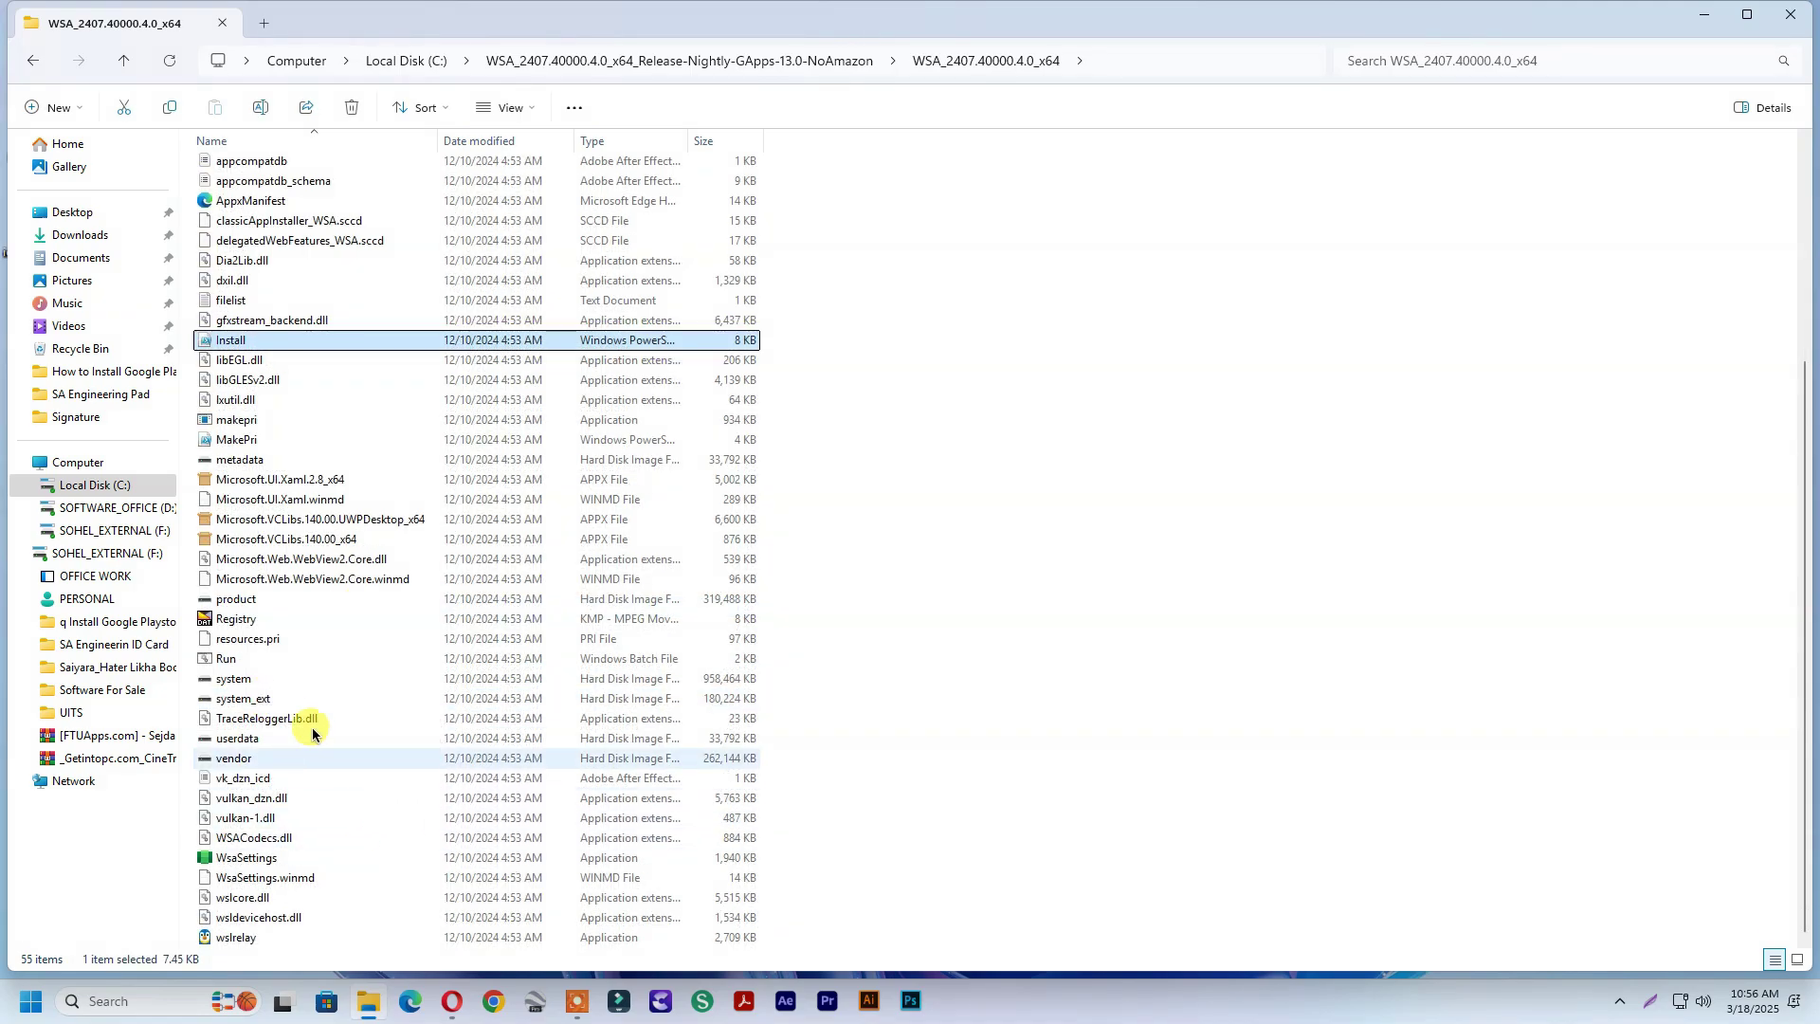
Run the Run script as administrator until MagiskOnWSA reports 'All Done!' and the diagnostic-data prompt appears
click(242, 661)
right_click(243, 668)
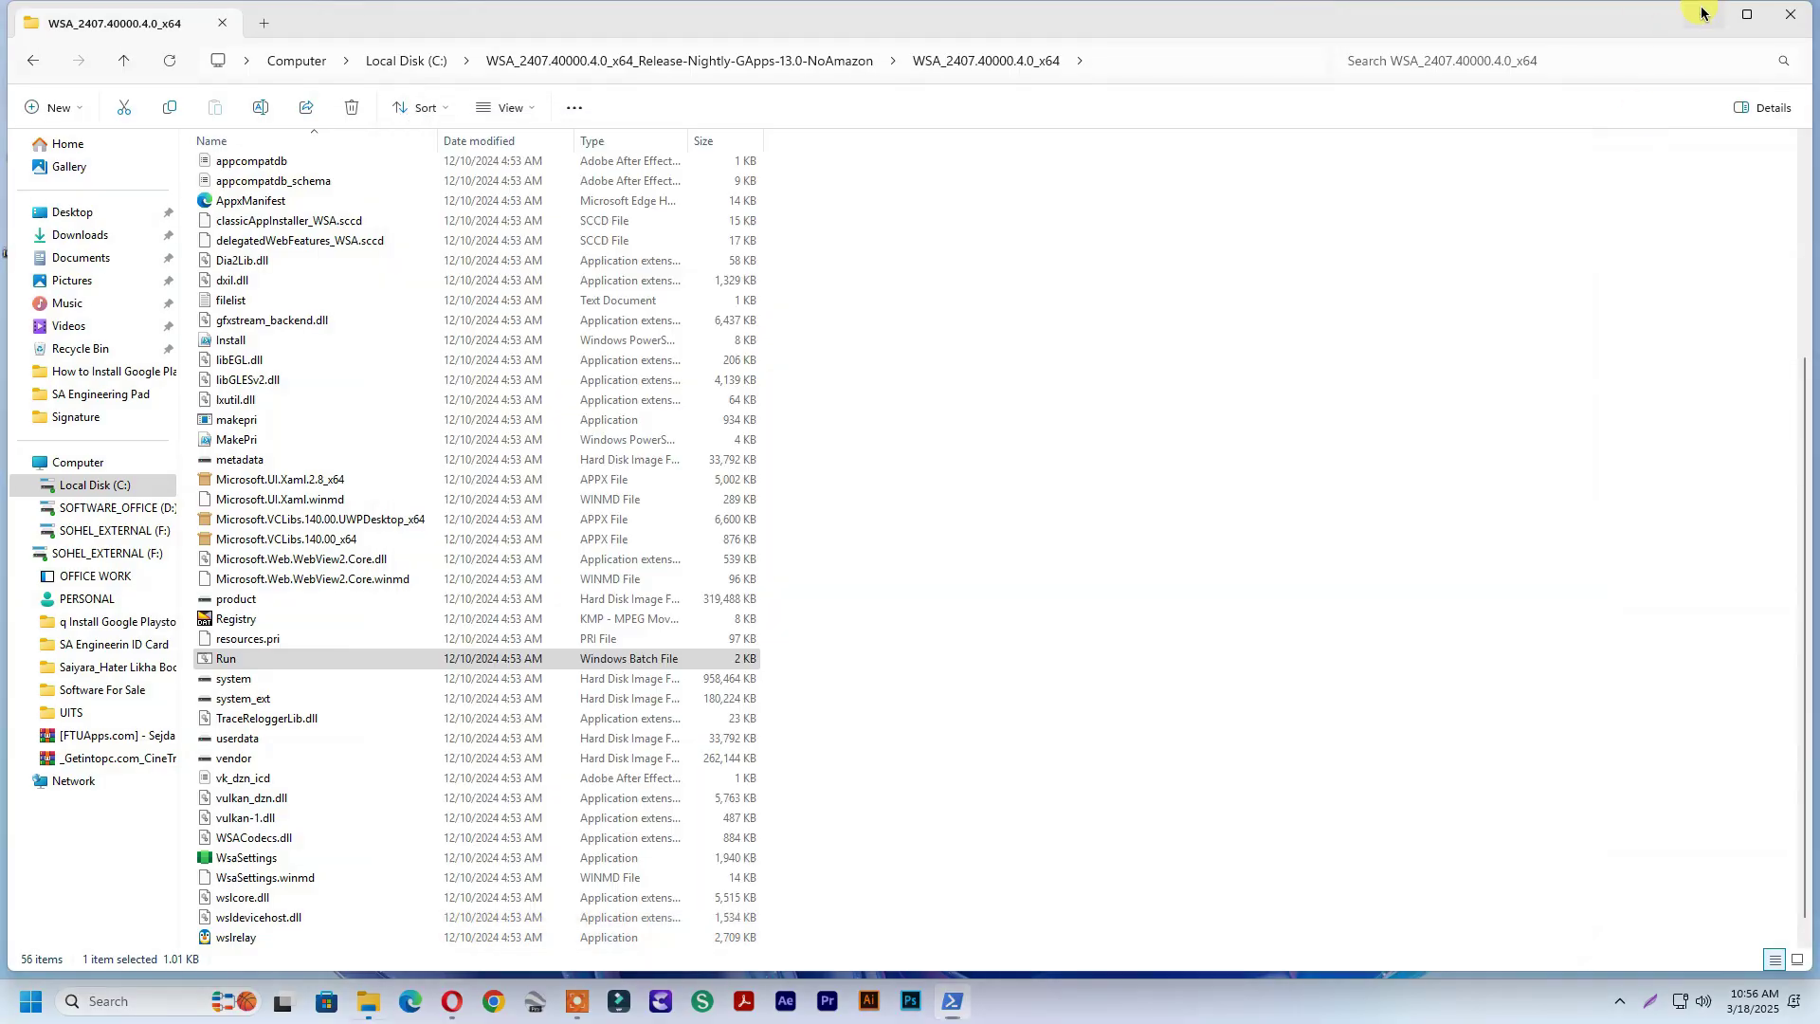
click(1702, 13)
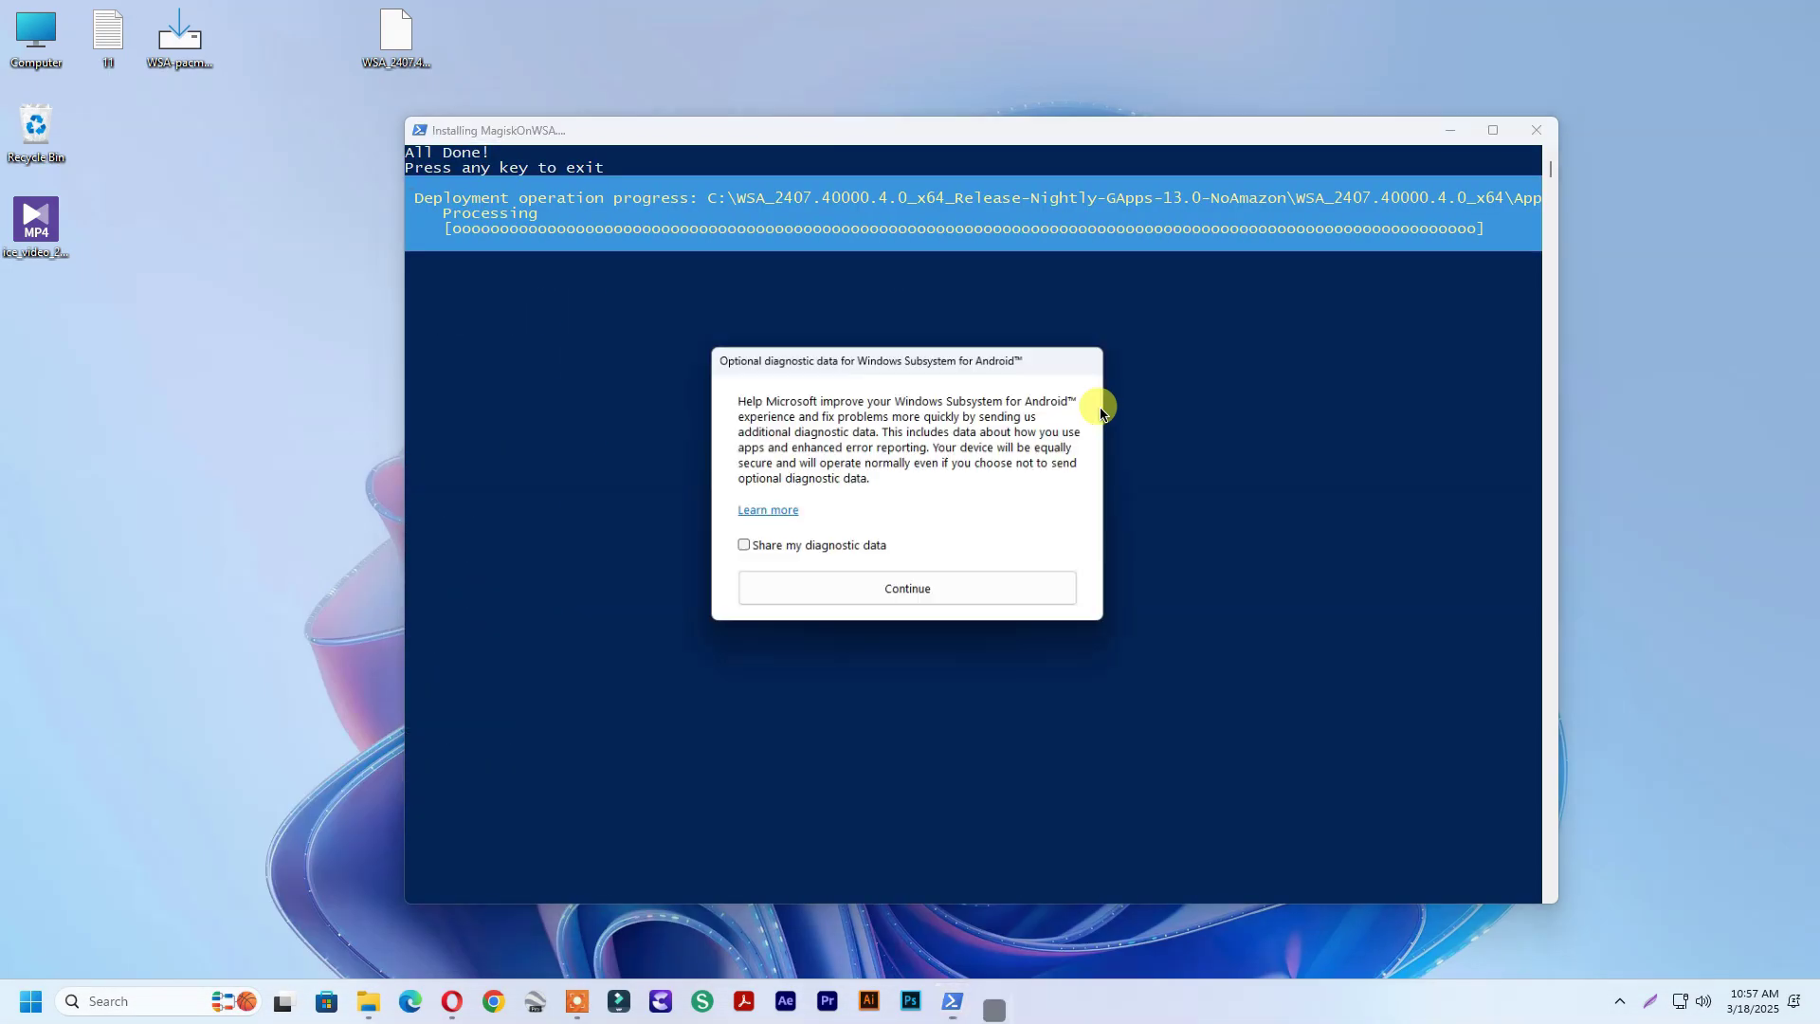
click(851, 599)
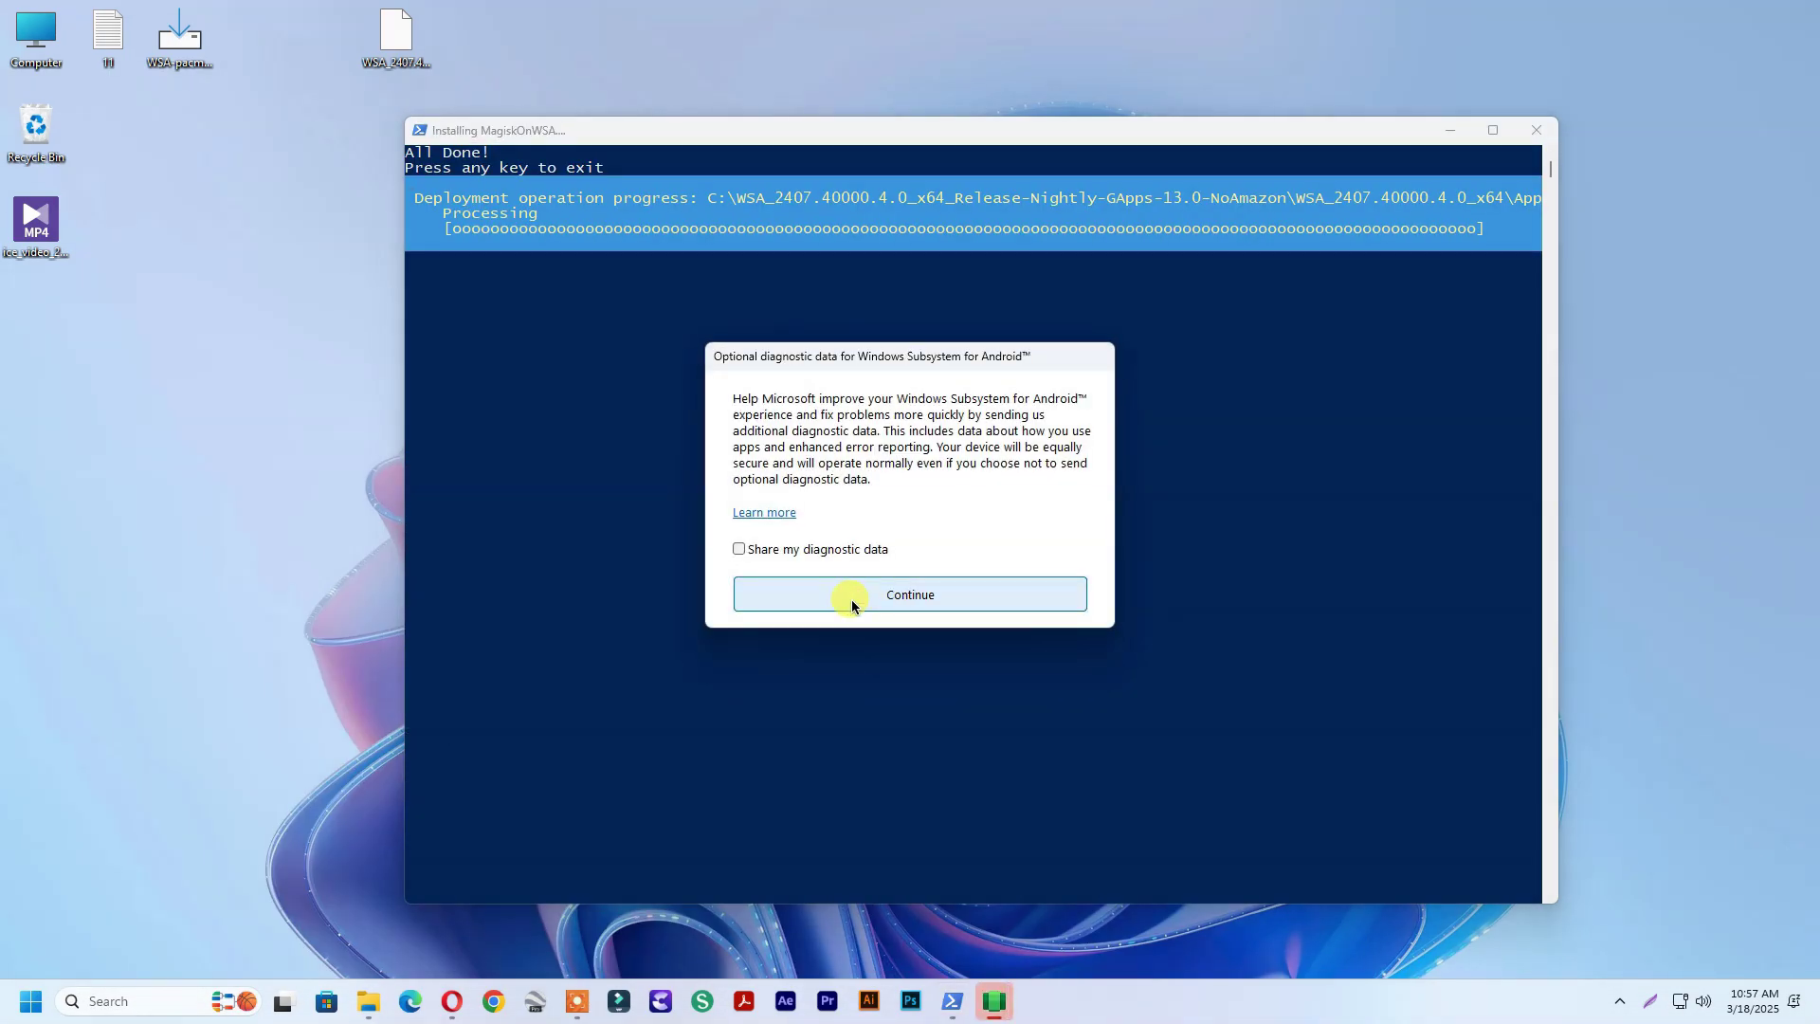
Dismiss the diagnostic-data prompt and sign in to Google Play with the account e-mail and password, accepting terms
click(851, 597)
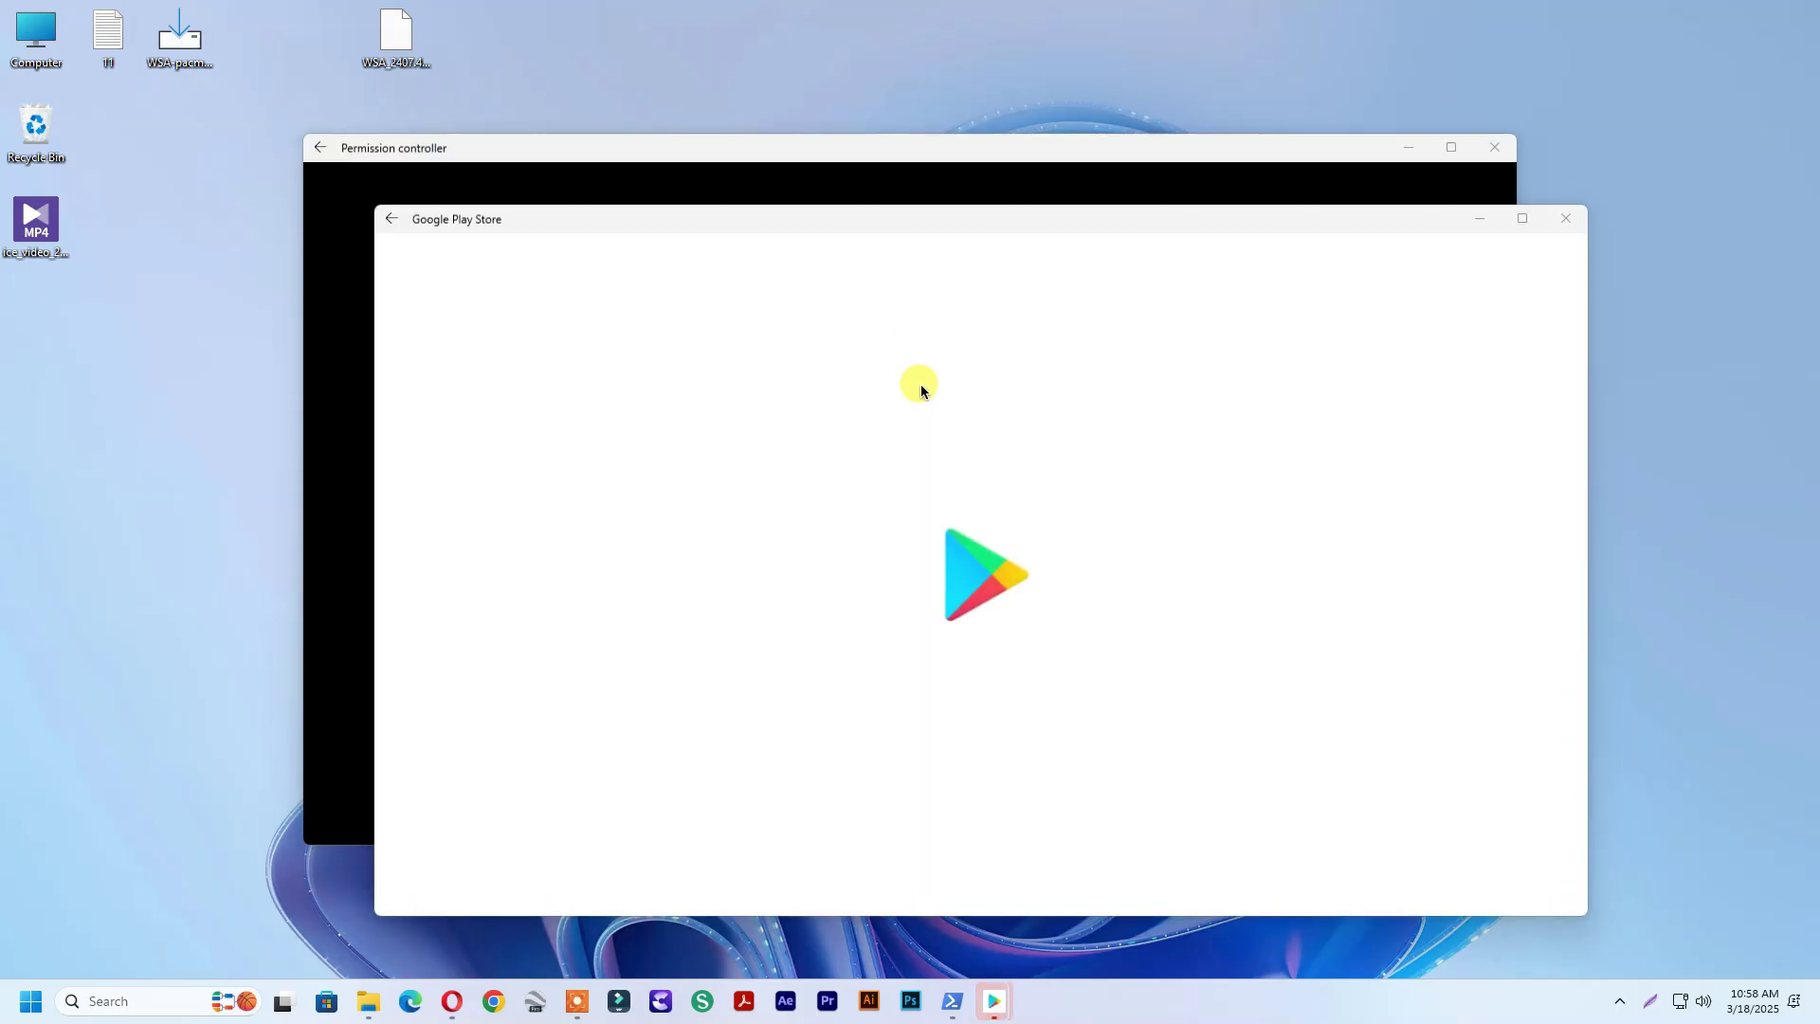
click(930, 670)
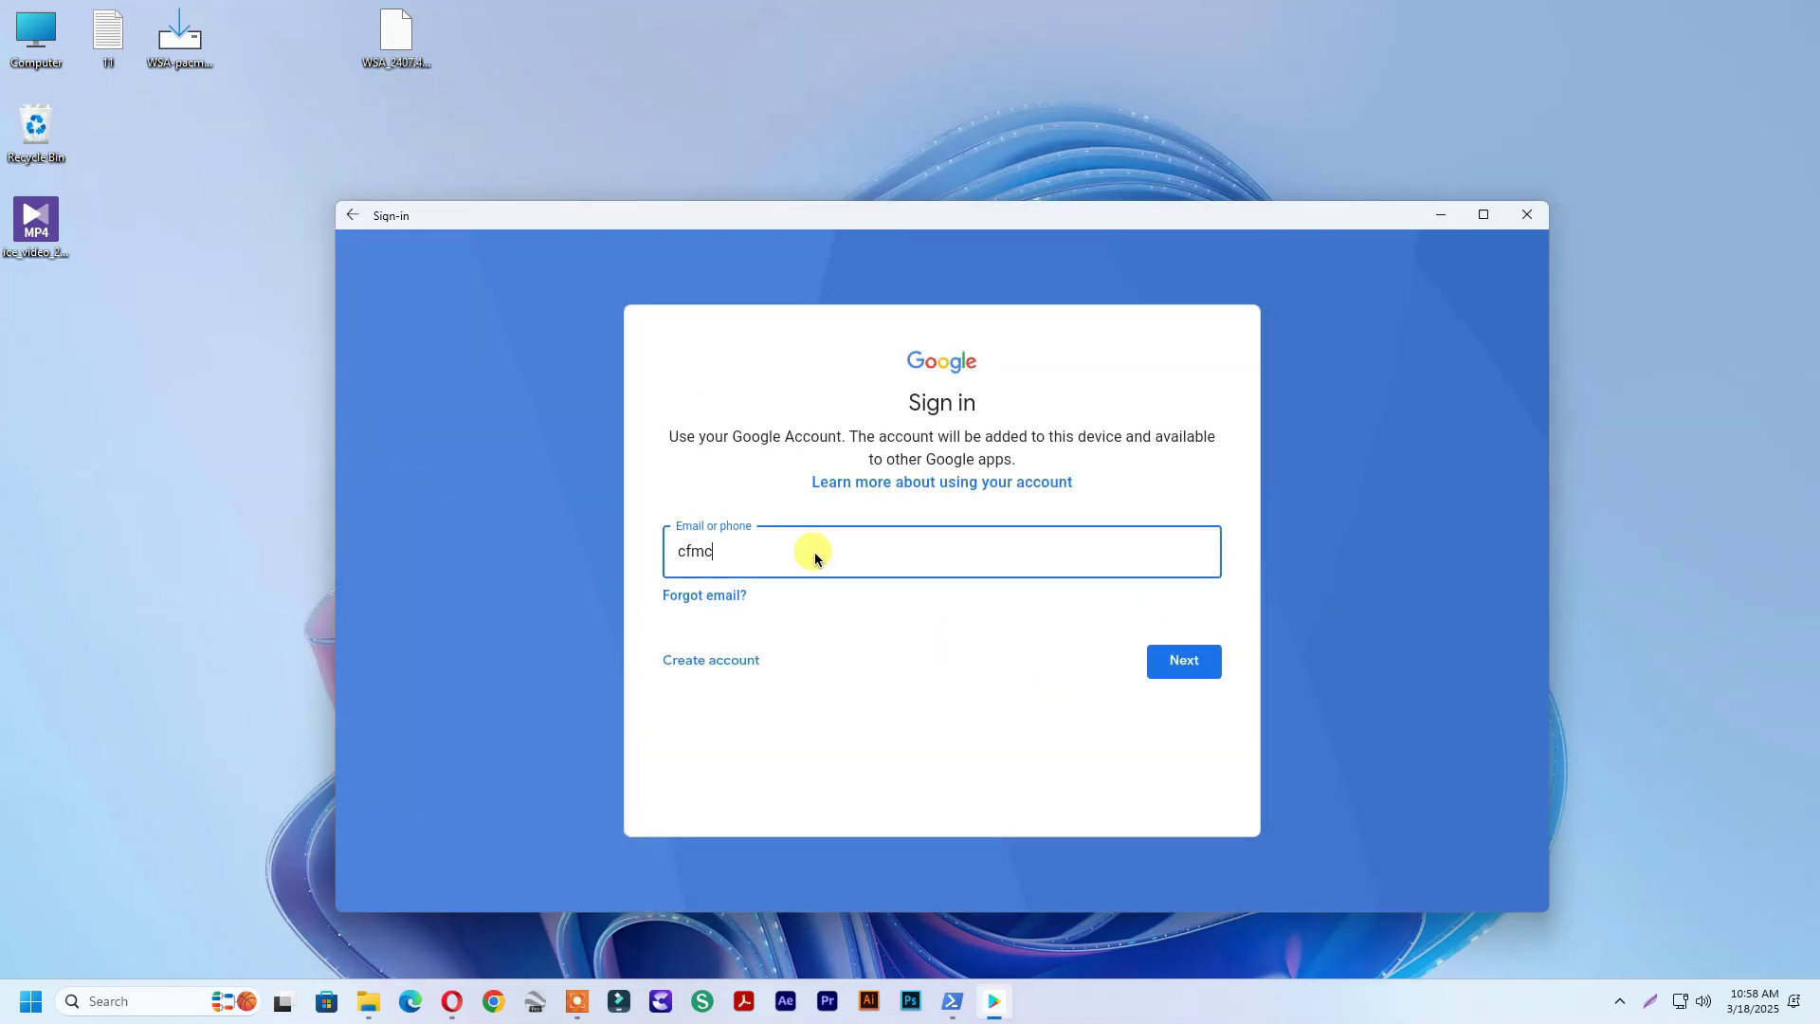
key(Return)
text(••••c)
click(1180, 667)
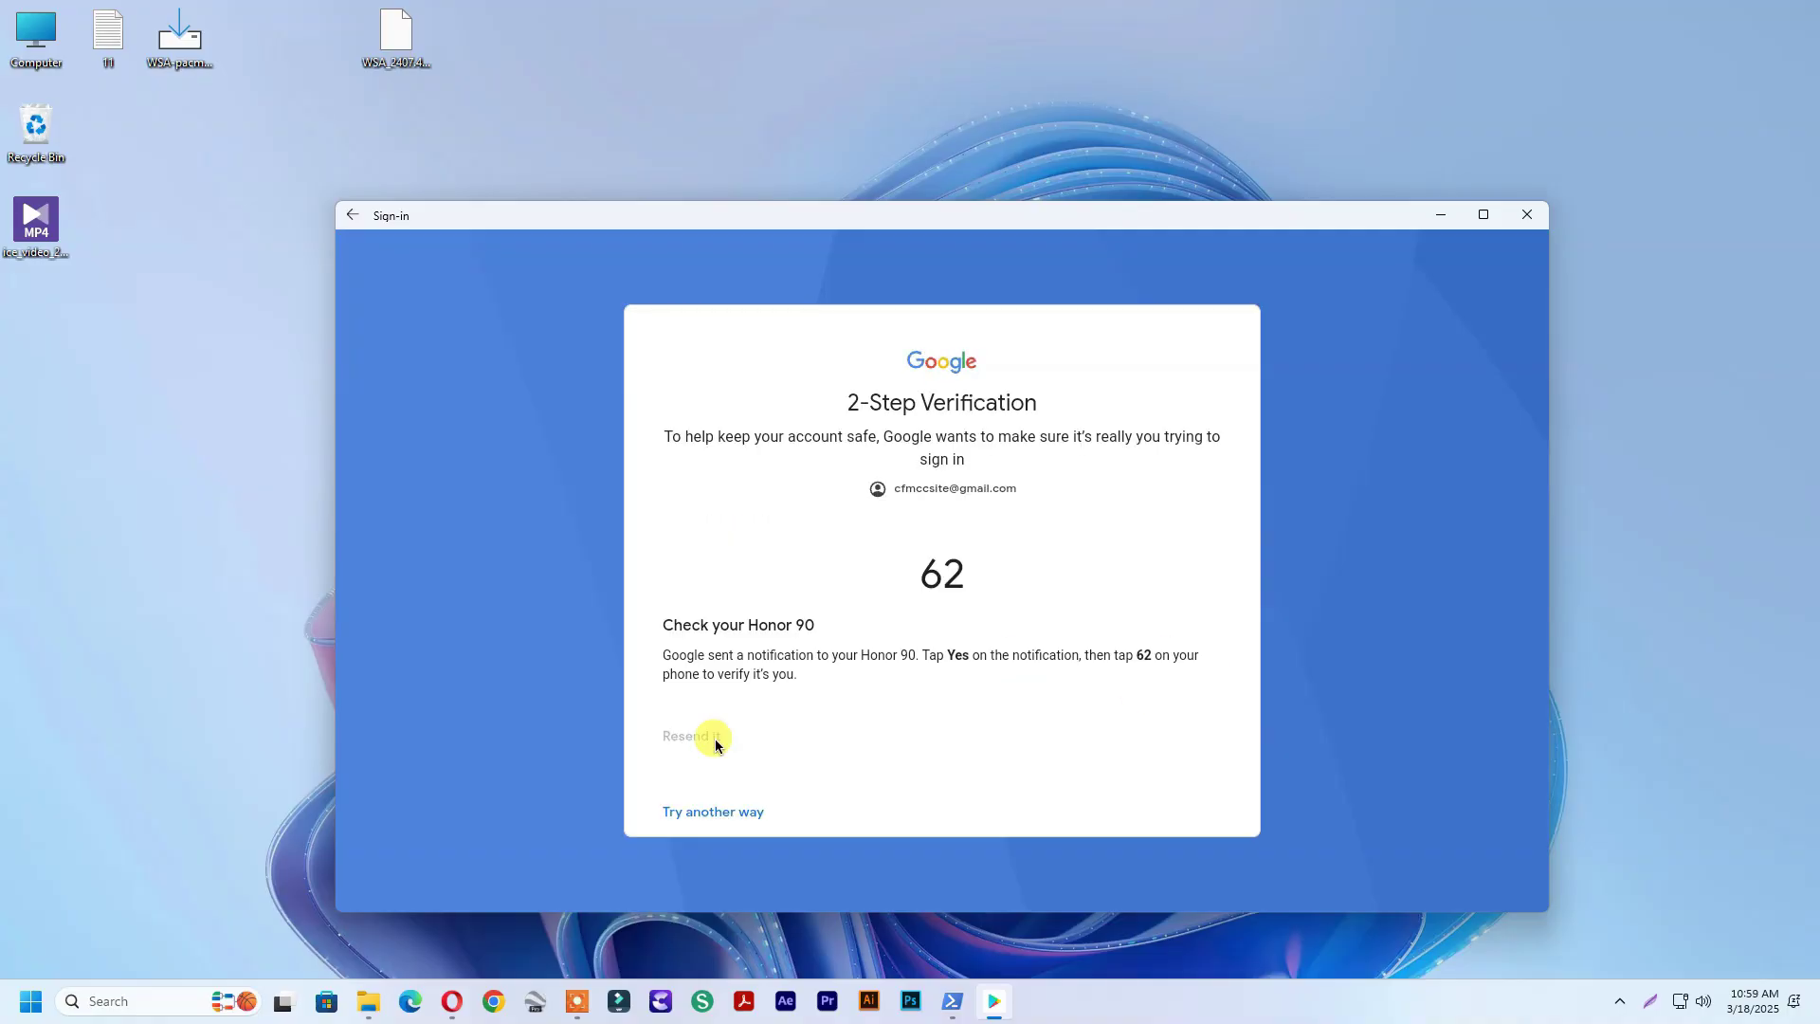
click(1208, 689)
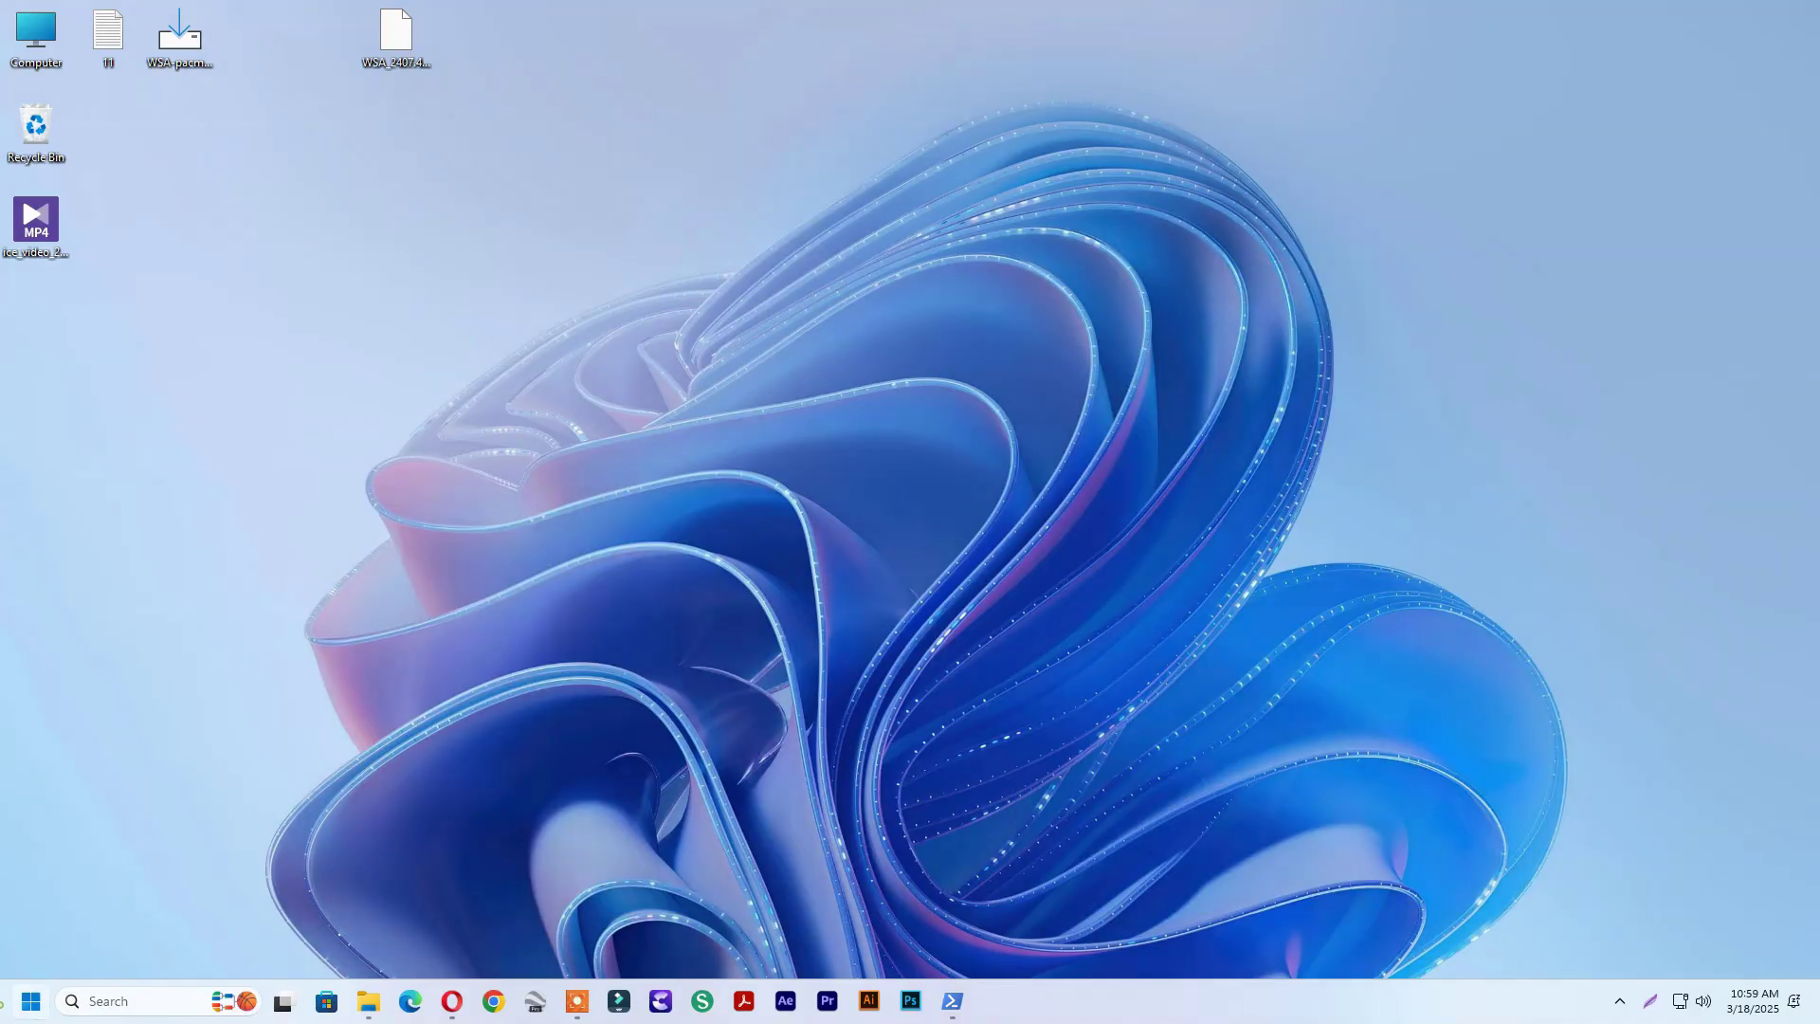
Turn on Developer mode in WSA Settings' Advanced settings (ADB at 127.0.0.1:58526), then view Apps
click(30, 1001)
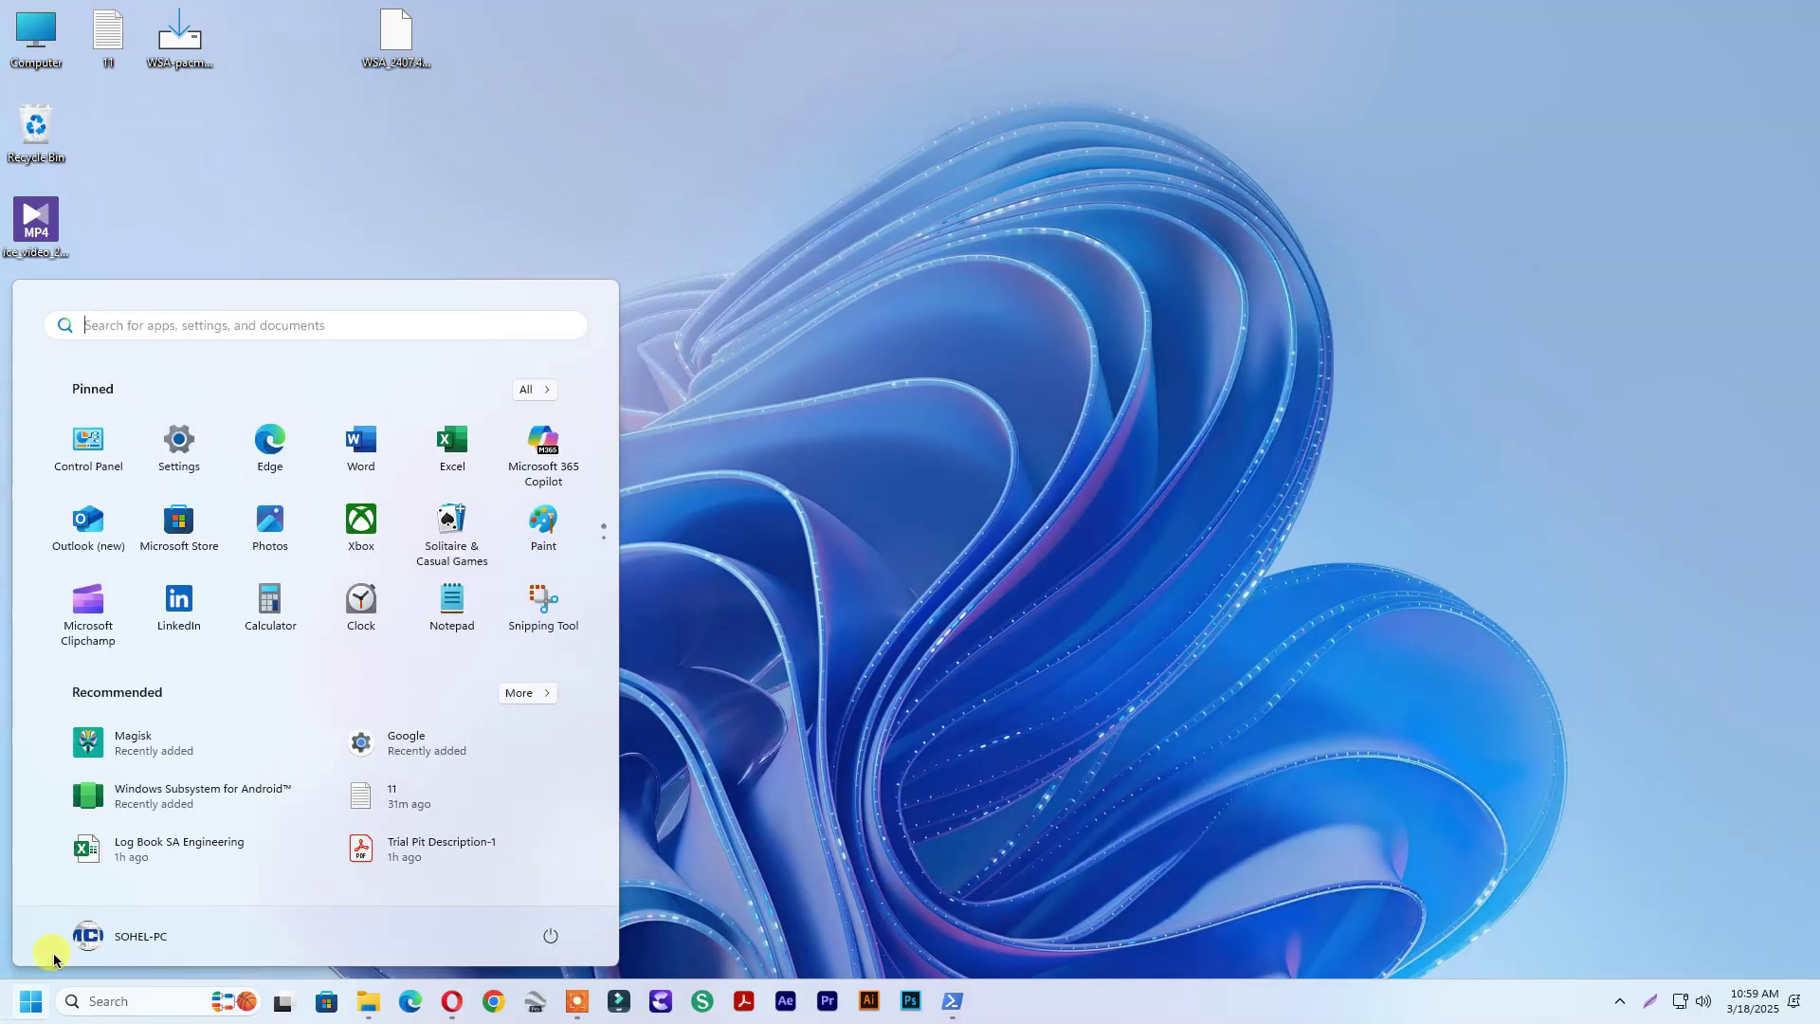
click(182, 803)
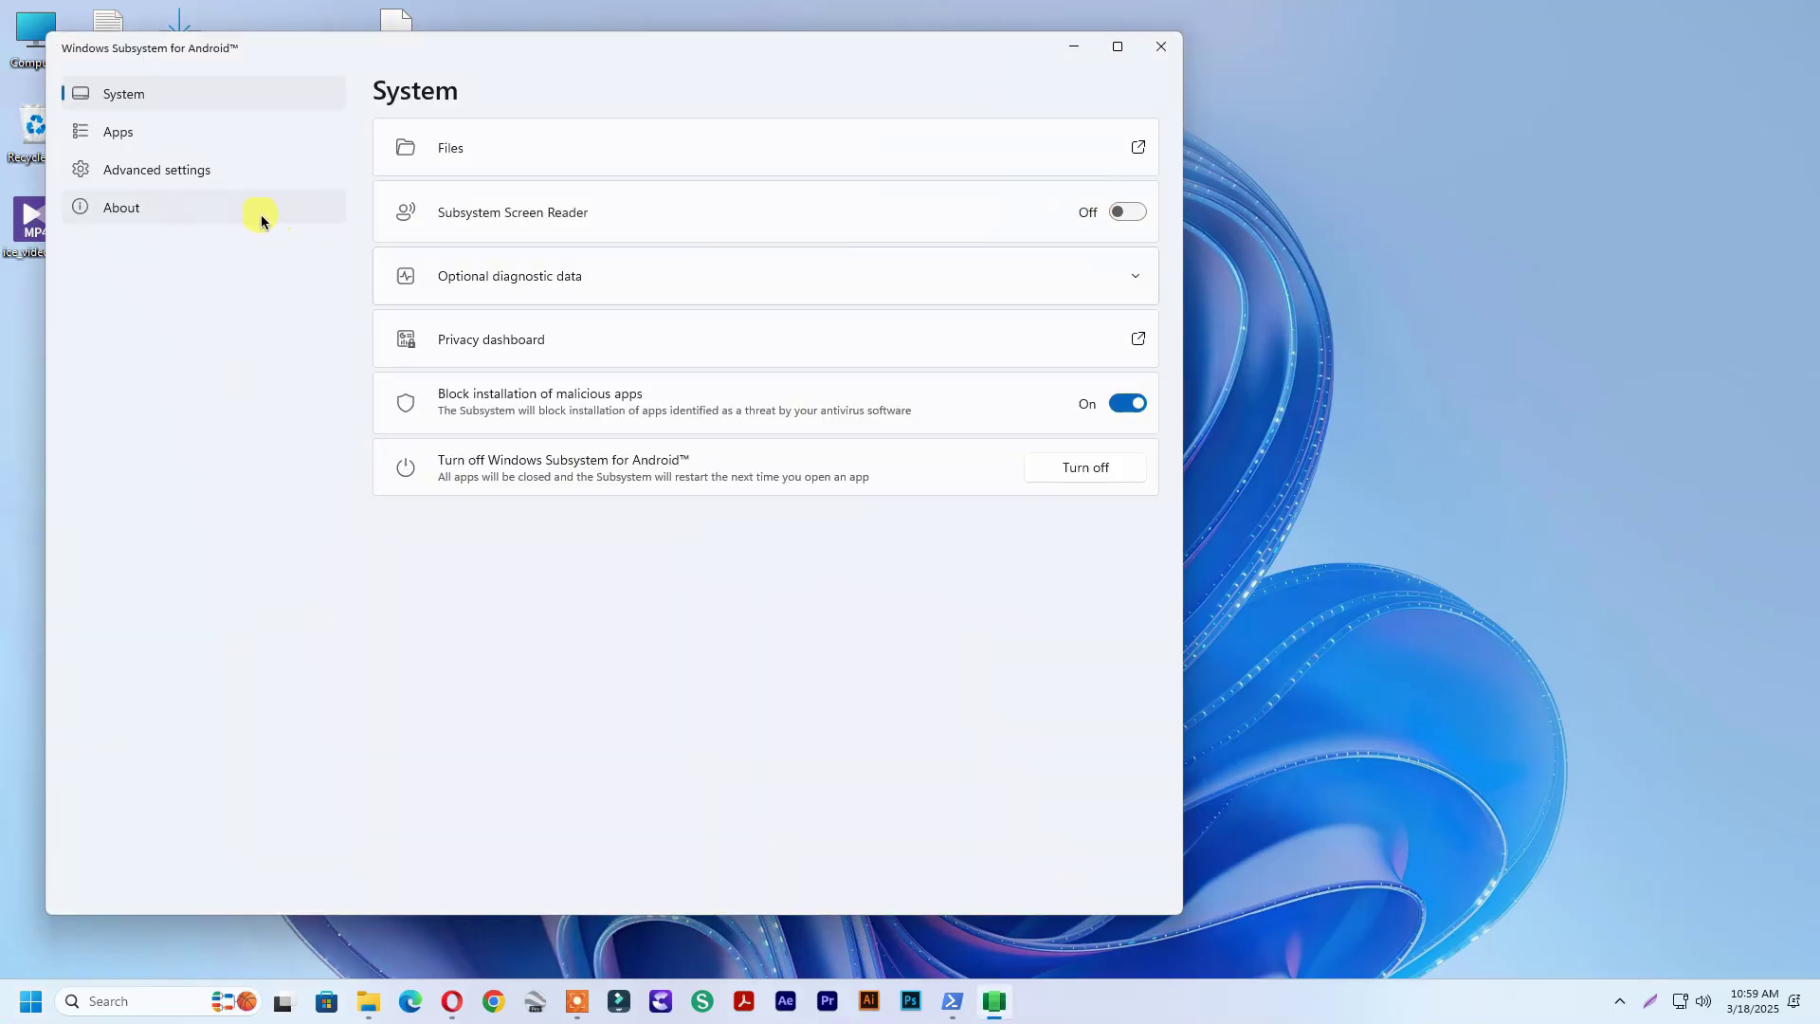
click(183, 176)
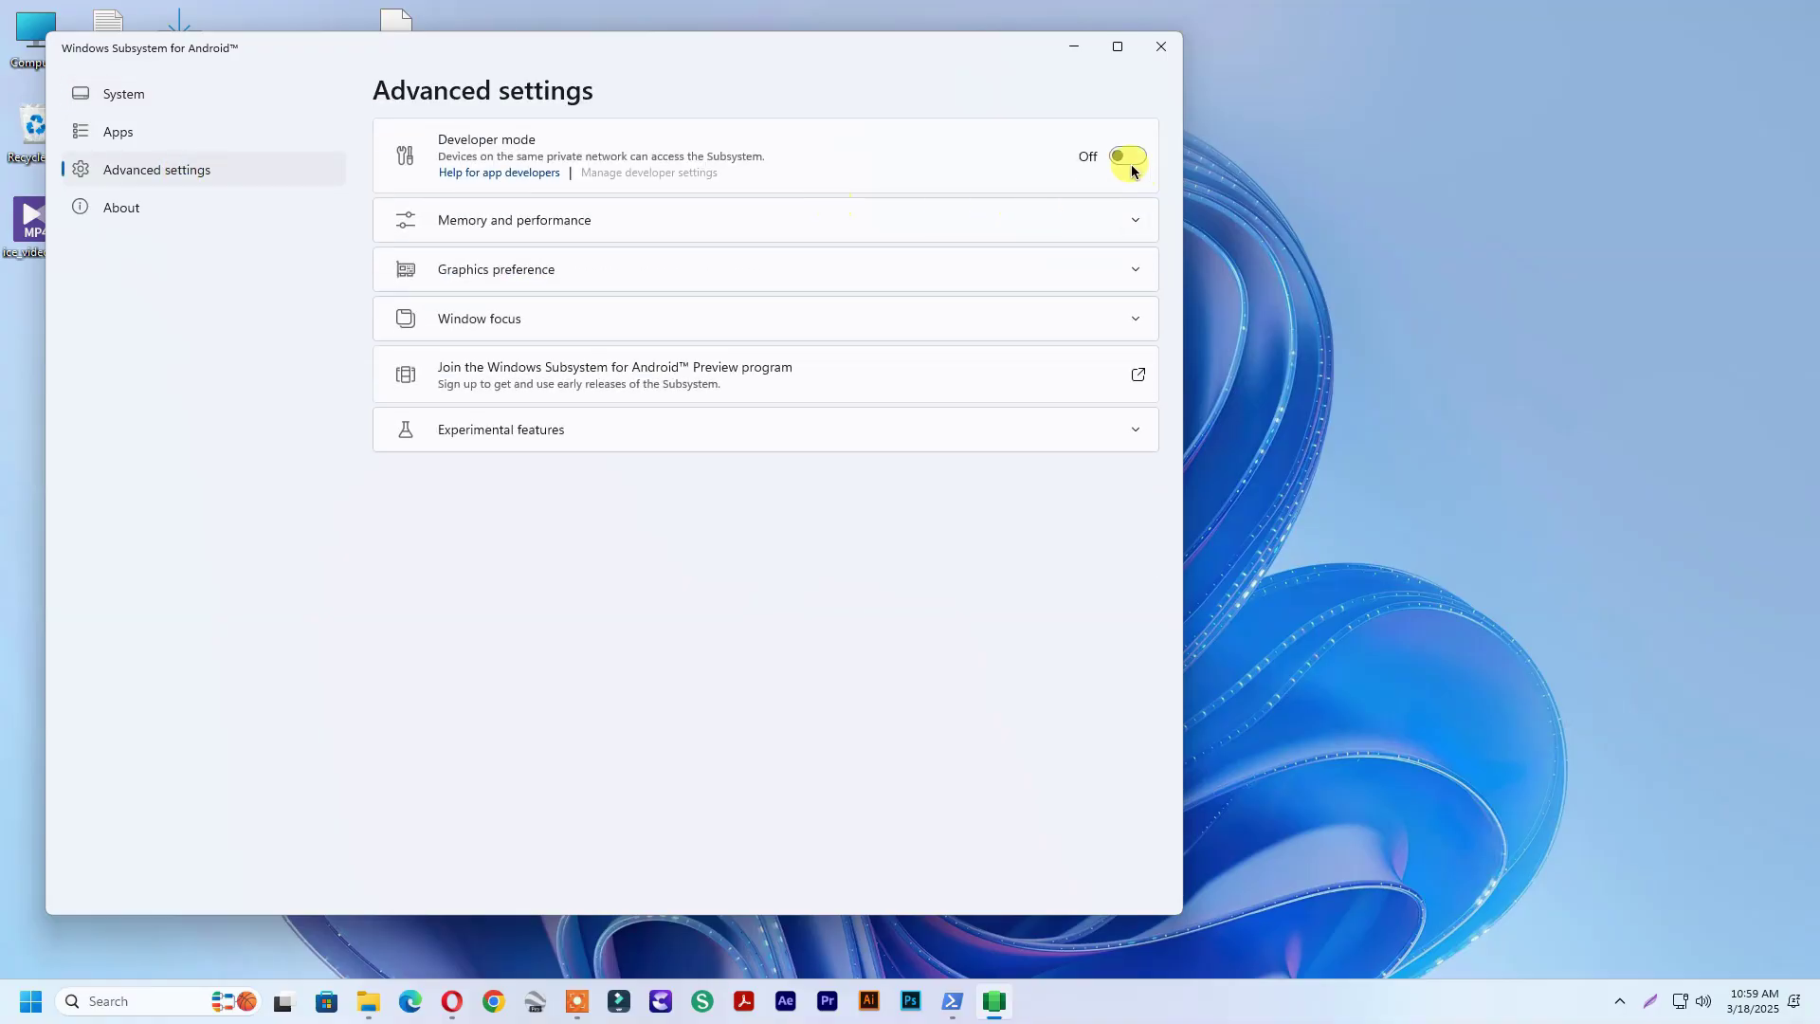
click(1130, 155)
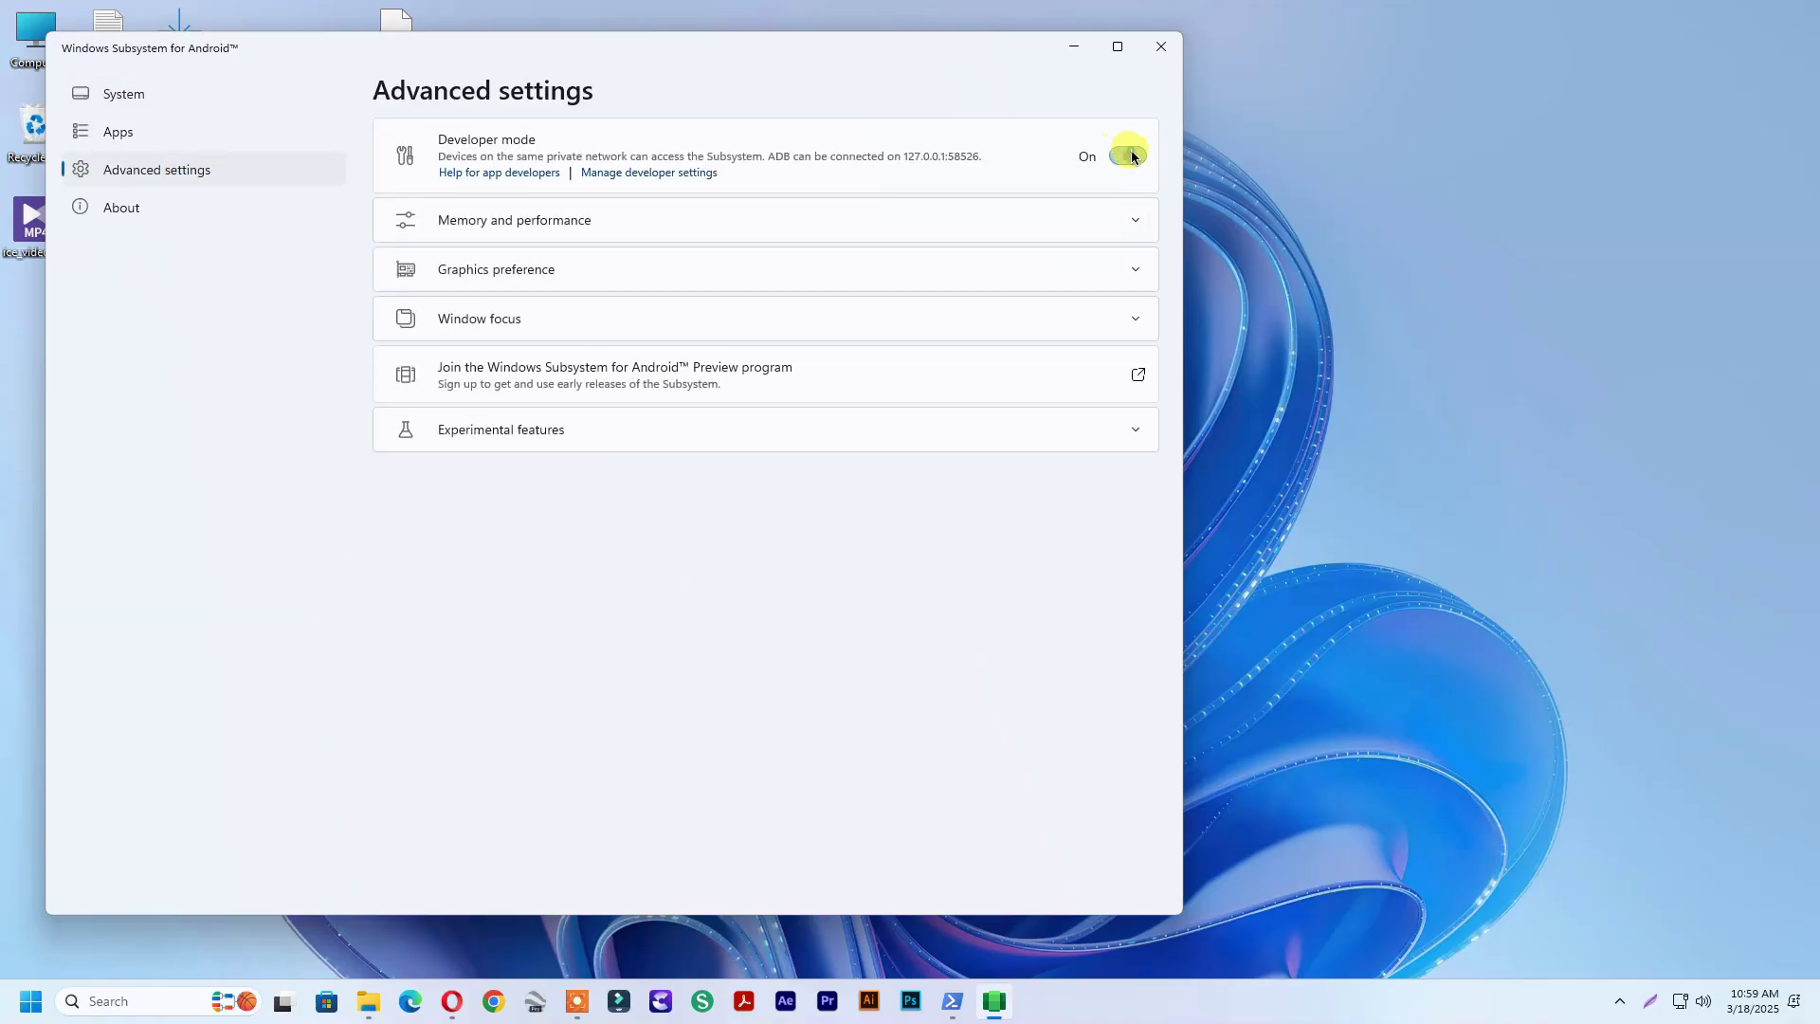
click(152, 142)
Close WSA Settings, launch Google Play Store via a 'pla' search, and open TikTok's listing
key(alt+F4)
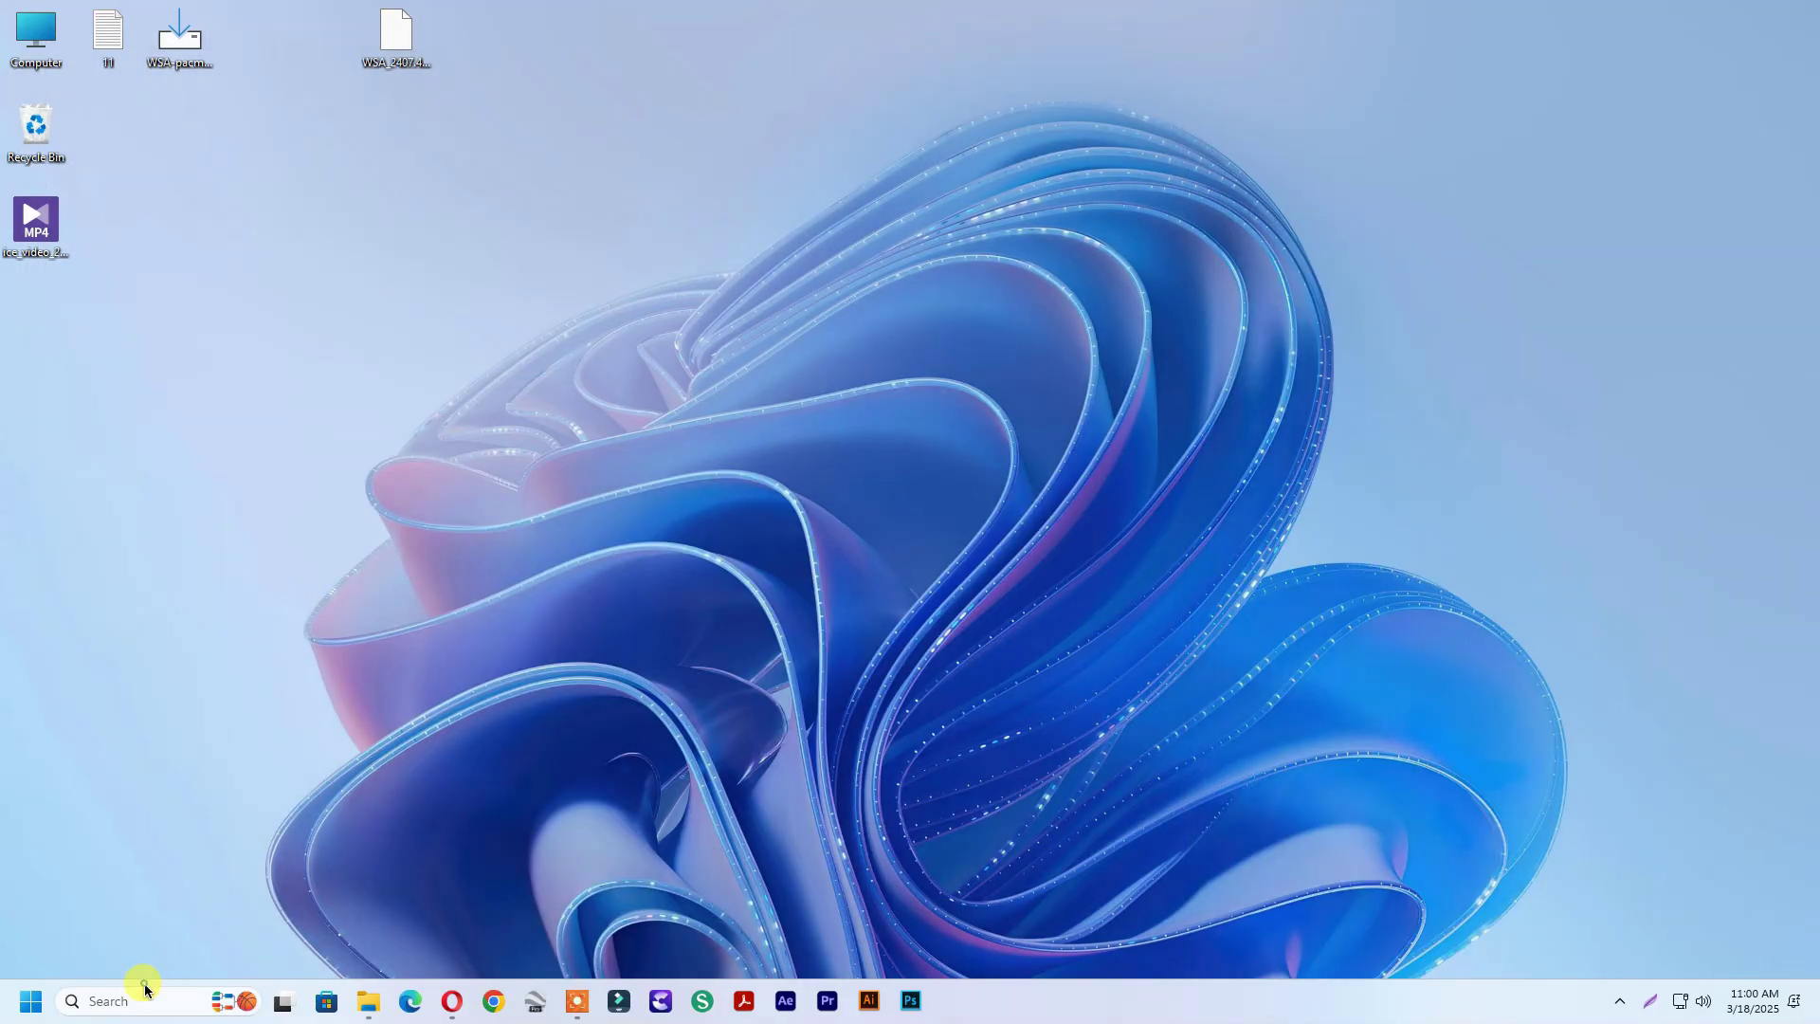
click(144, 991)
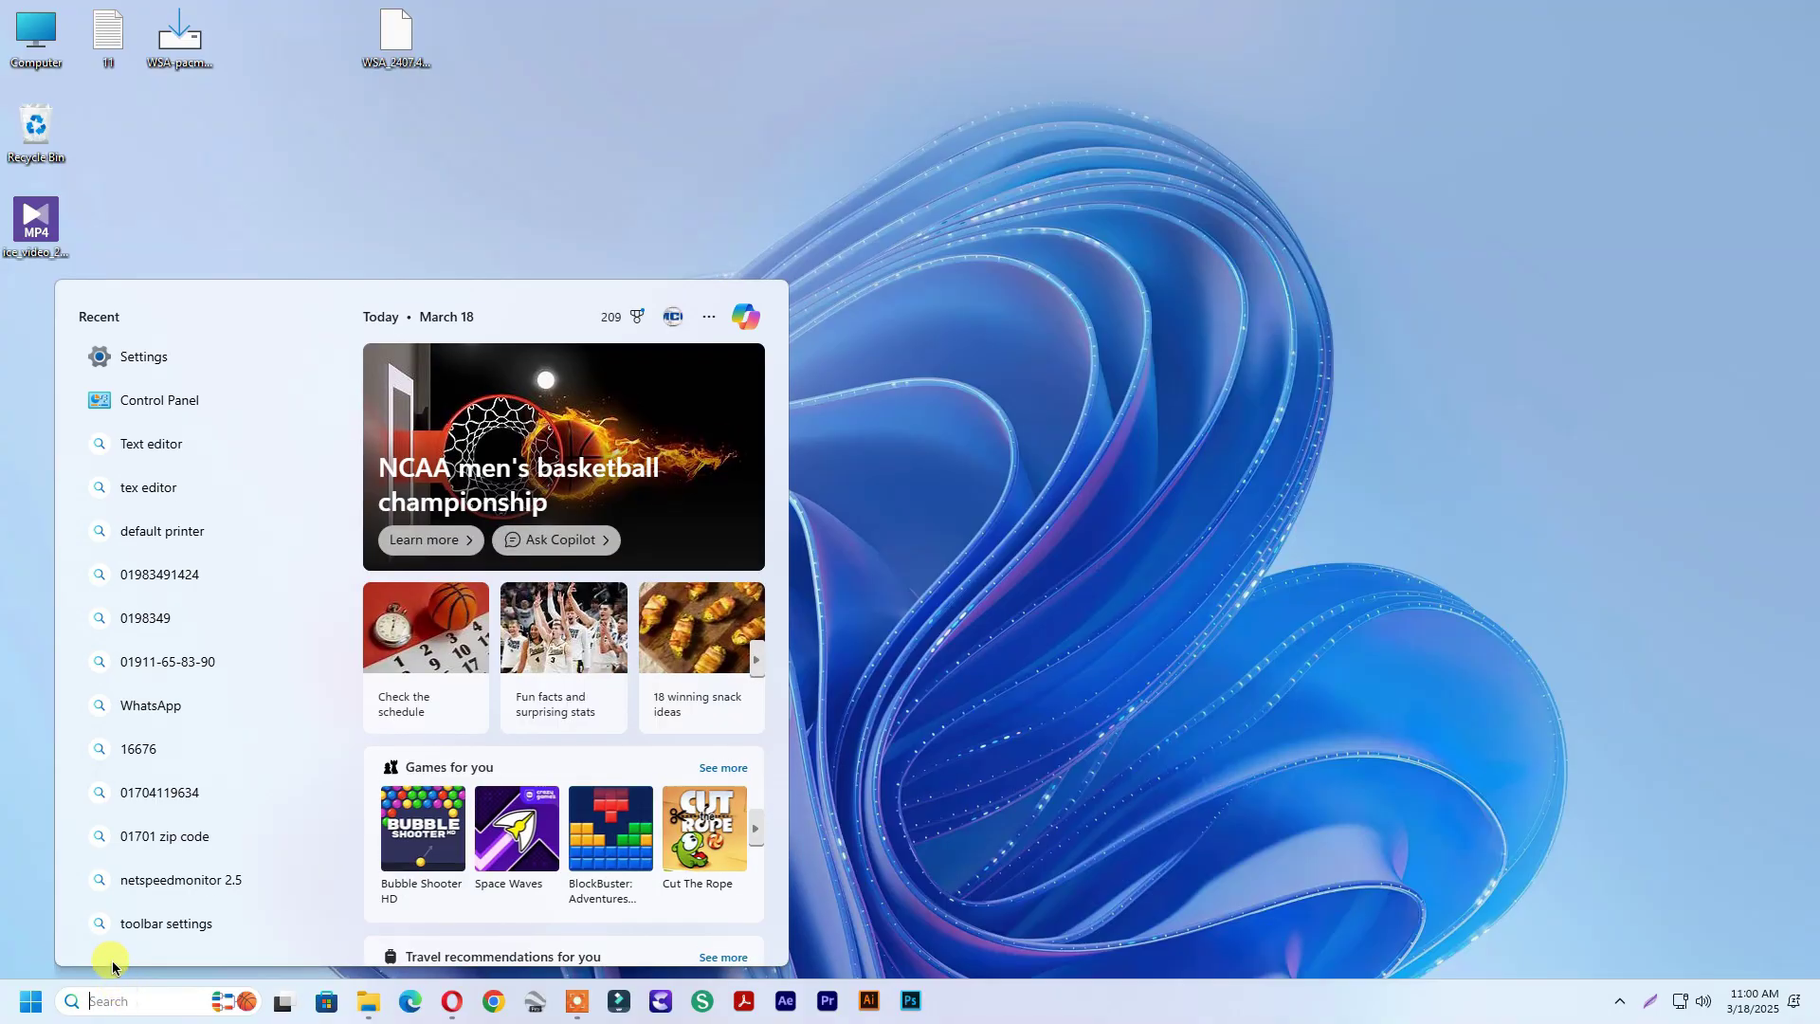
text(pla)
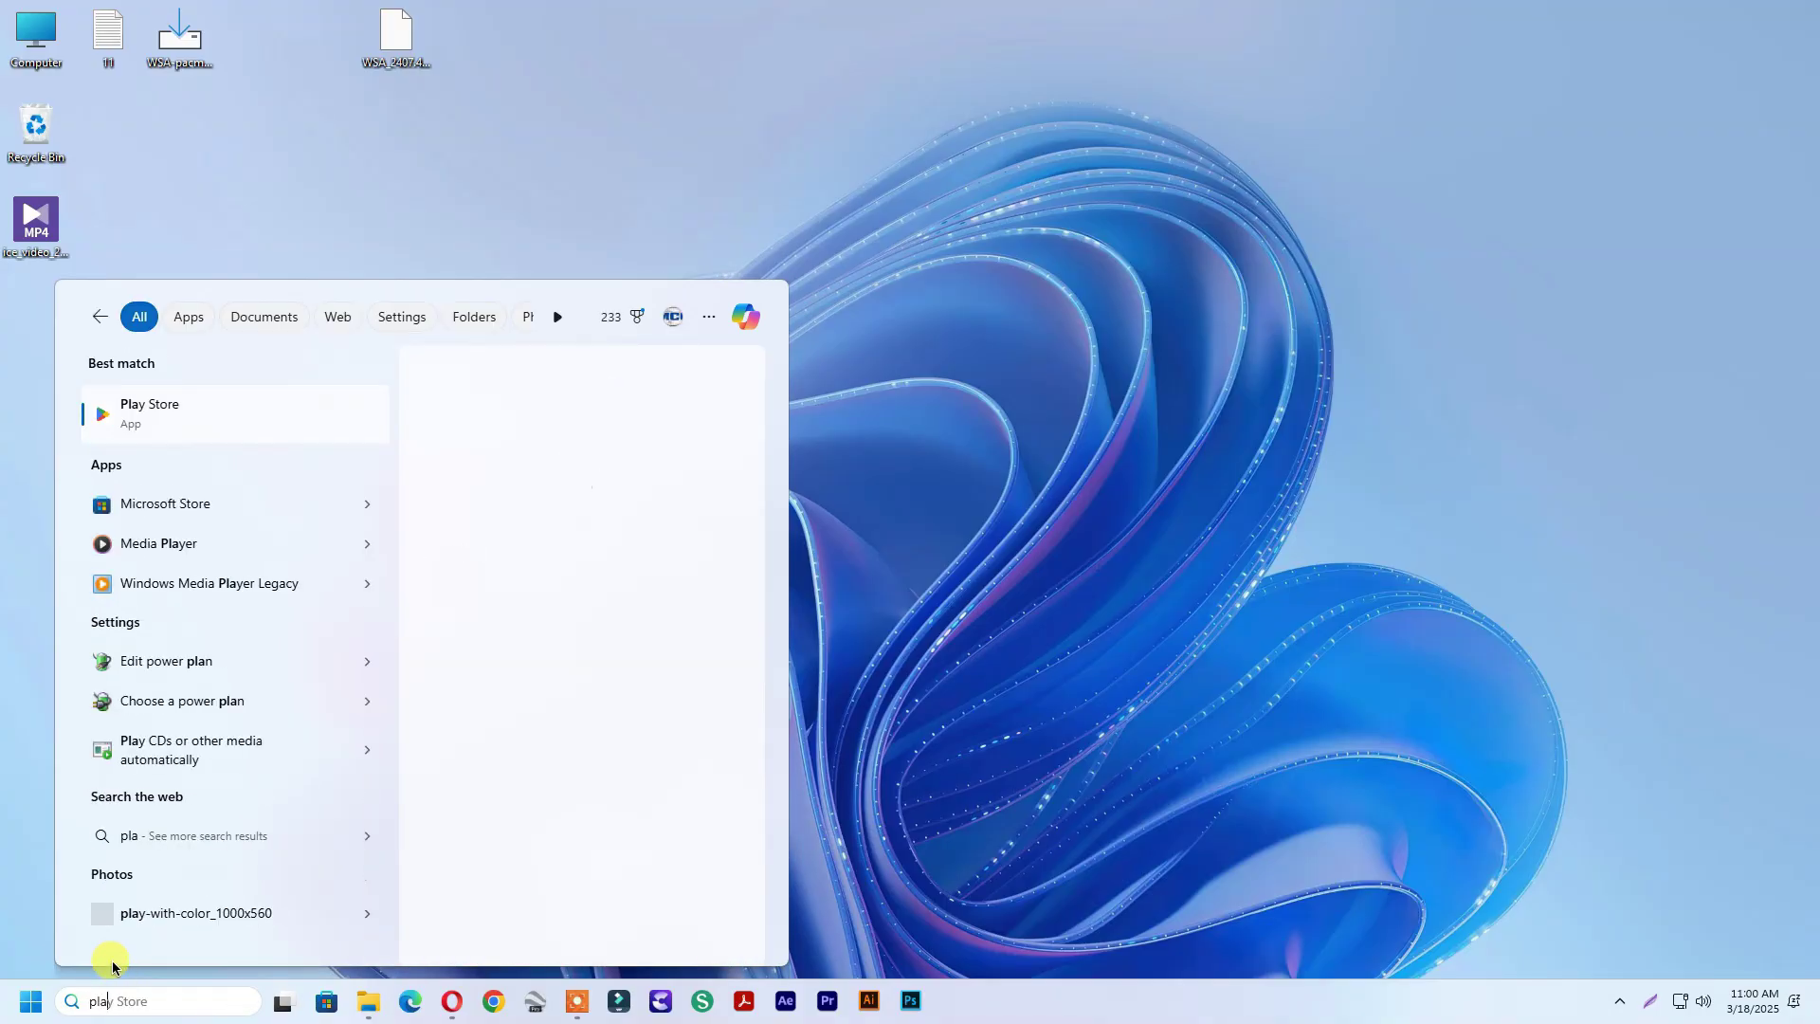
click(137, 412)
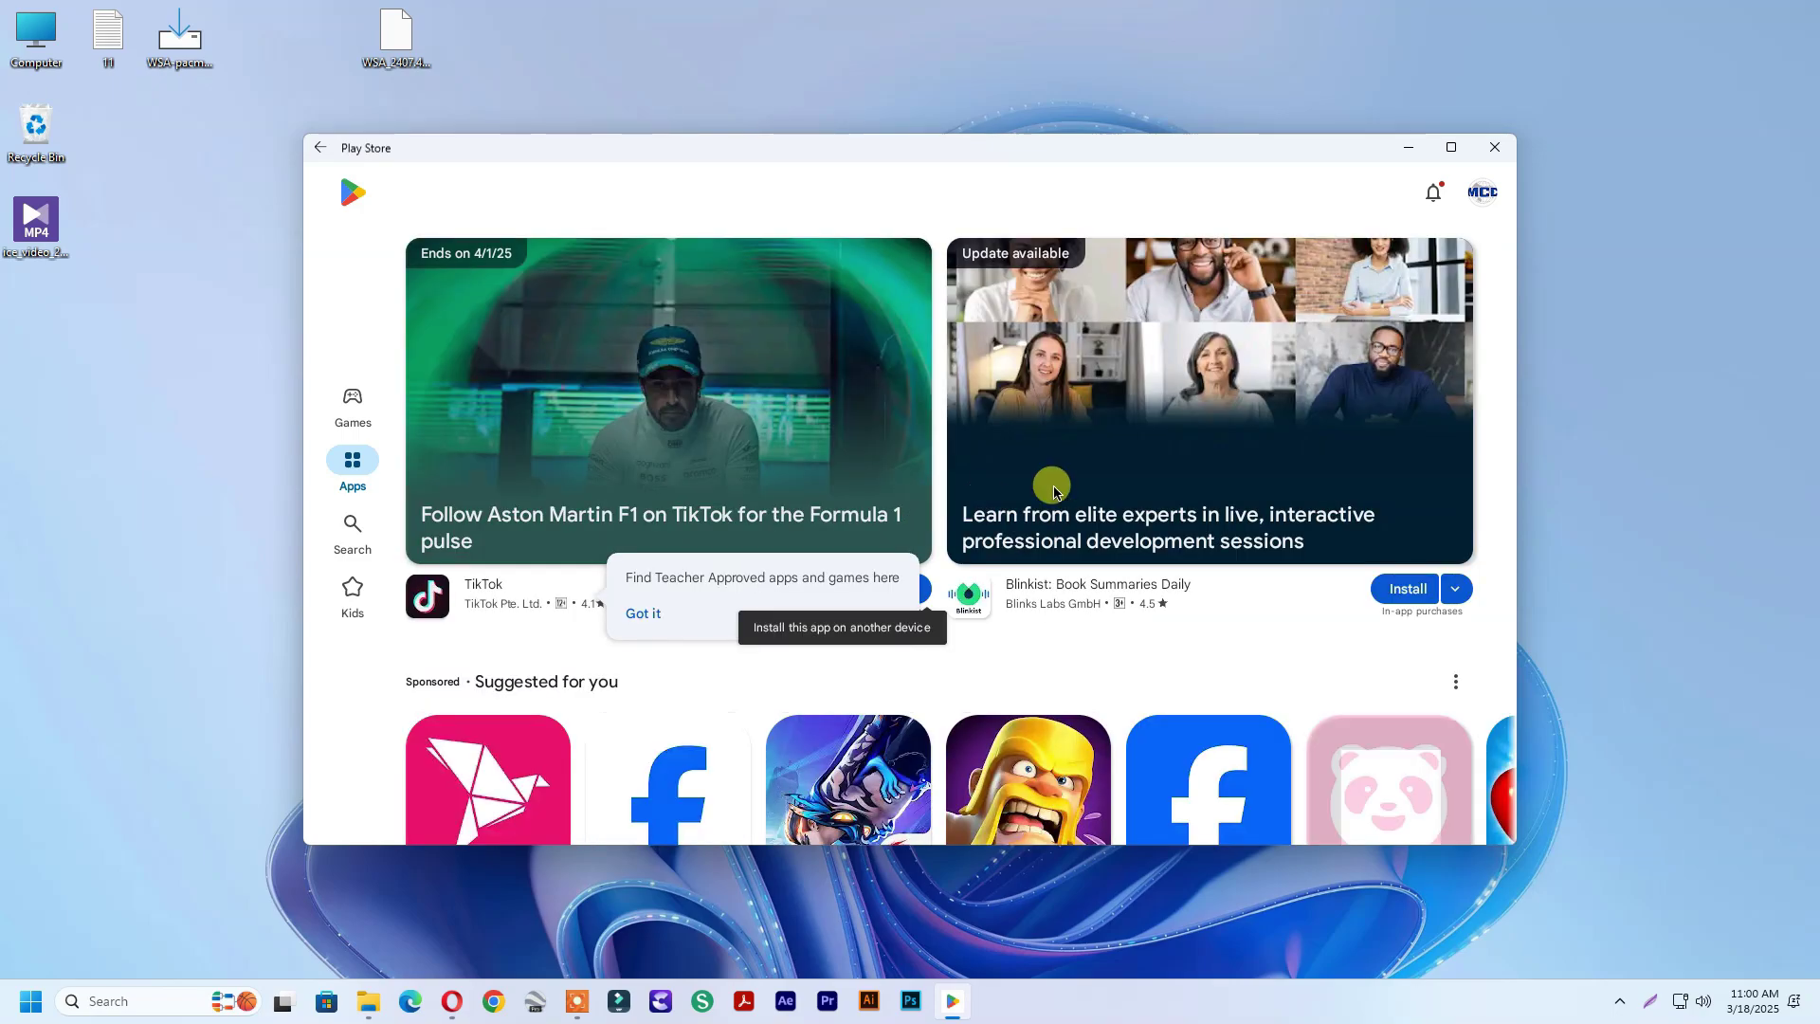
click(927, 531)
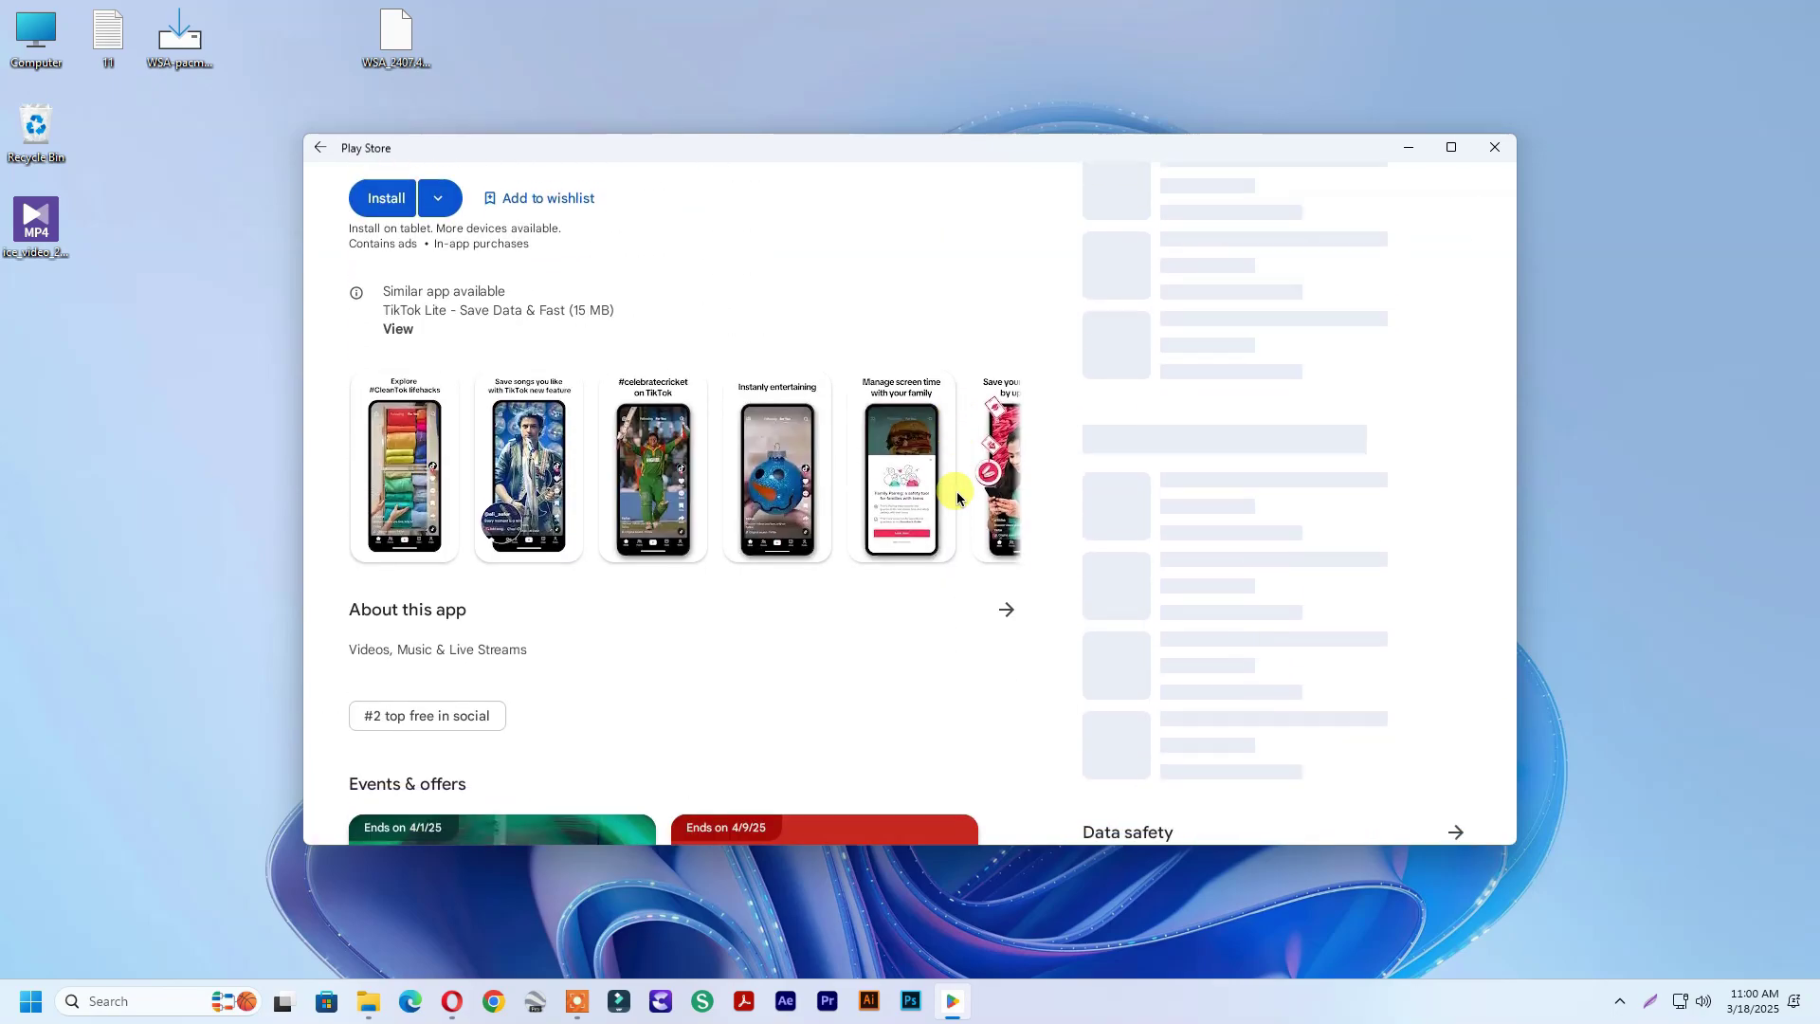
scroll(958, 492, up, 3)
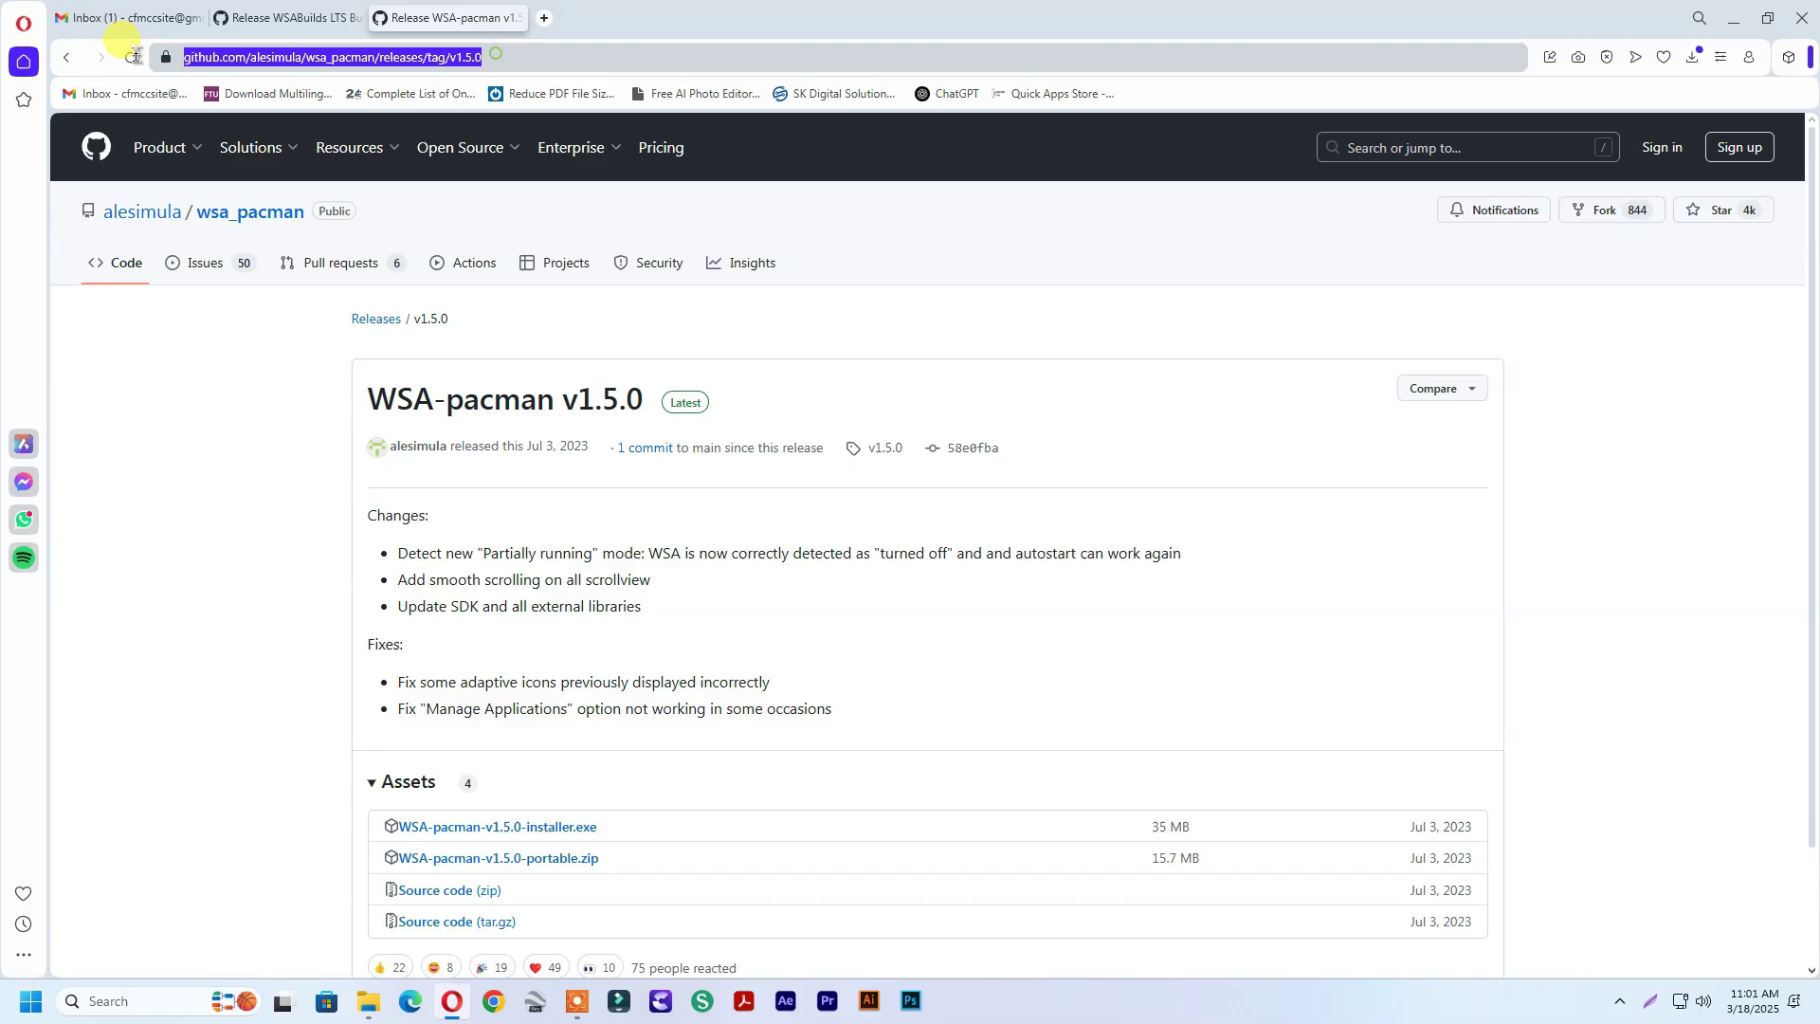
Minimize Opera and run the WSA-pacman-v1.5.0 installer from the desktop
scroll(783, 325, down, 2)
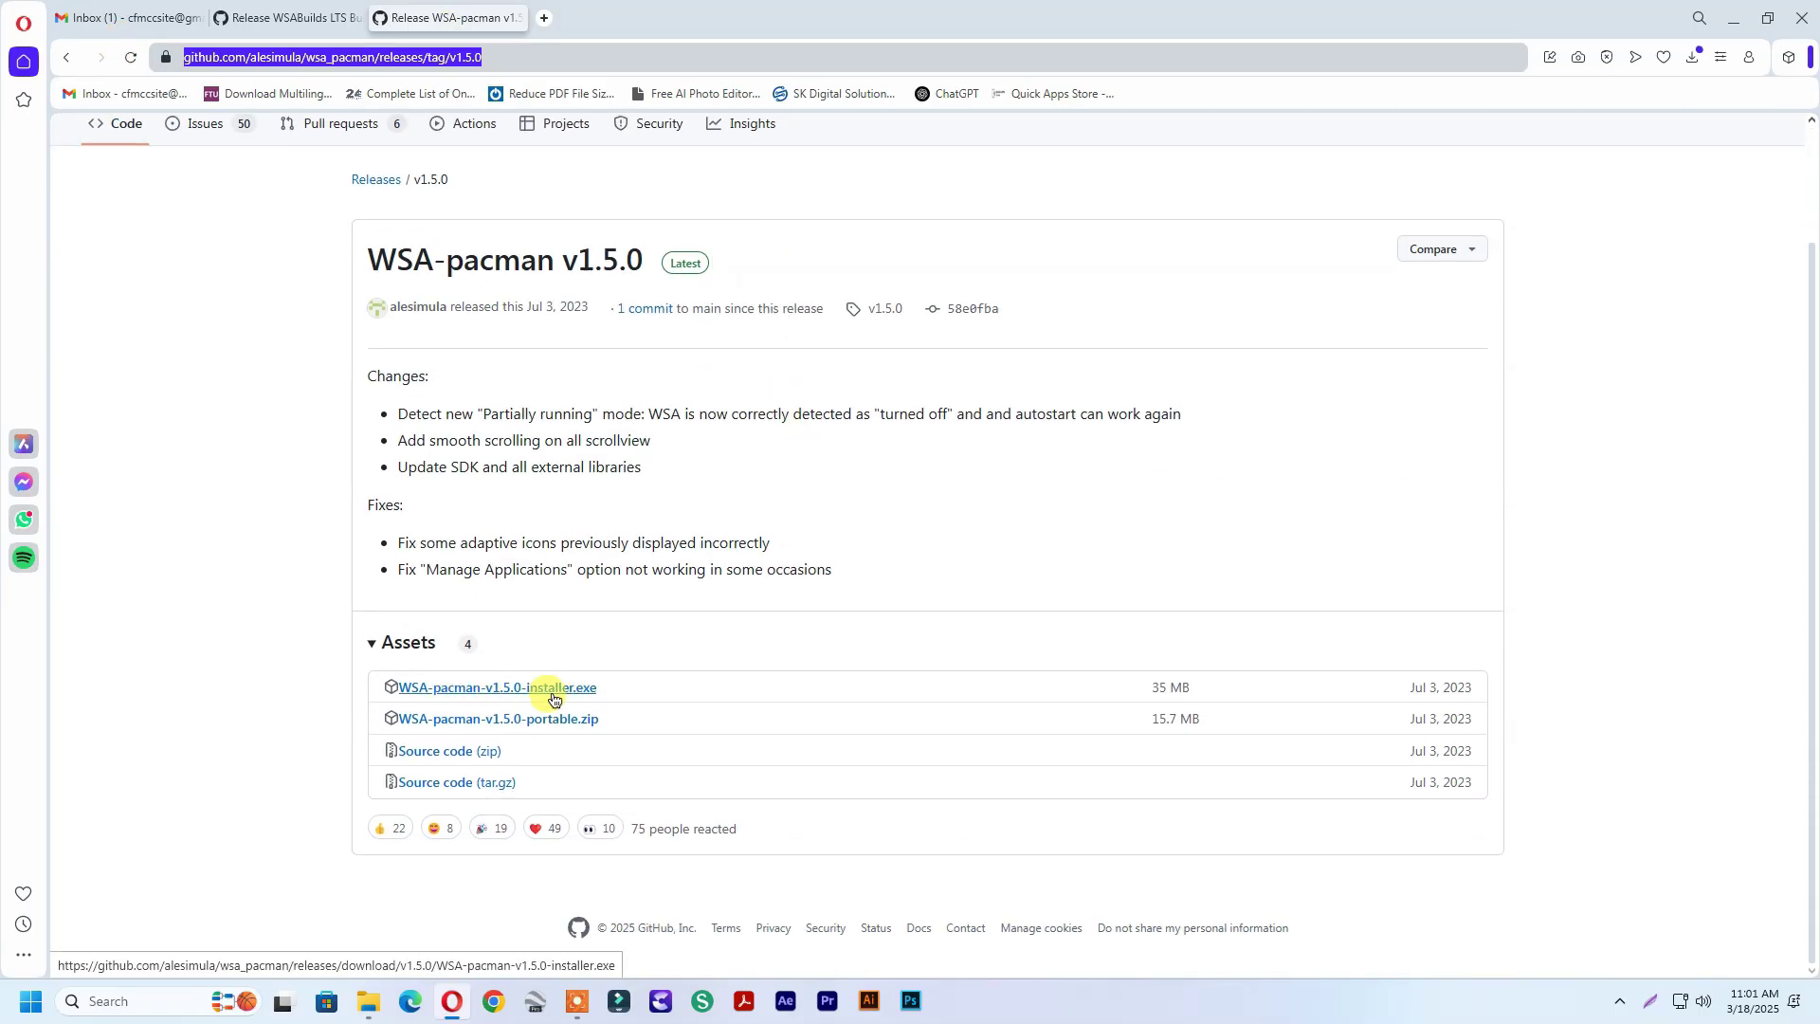
click(1733, 18)
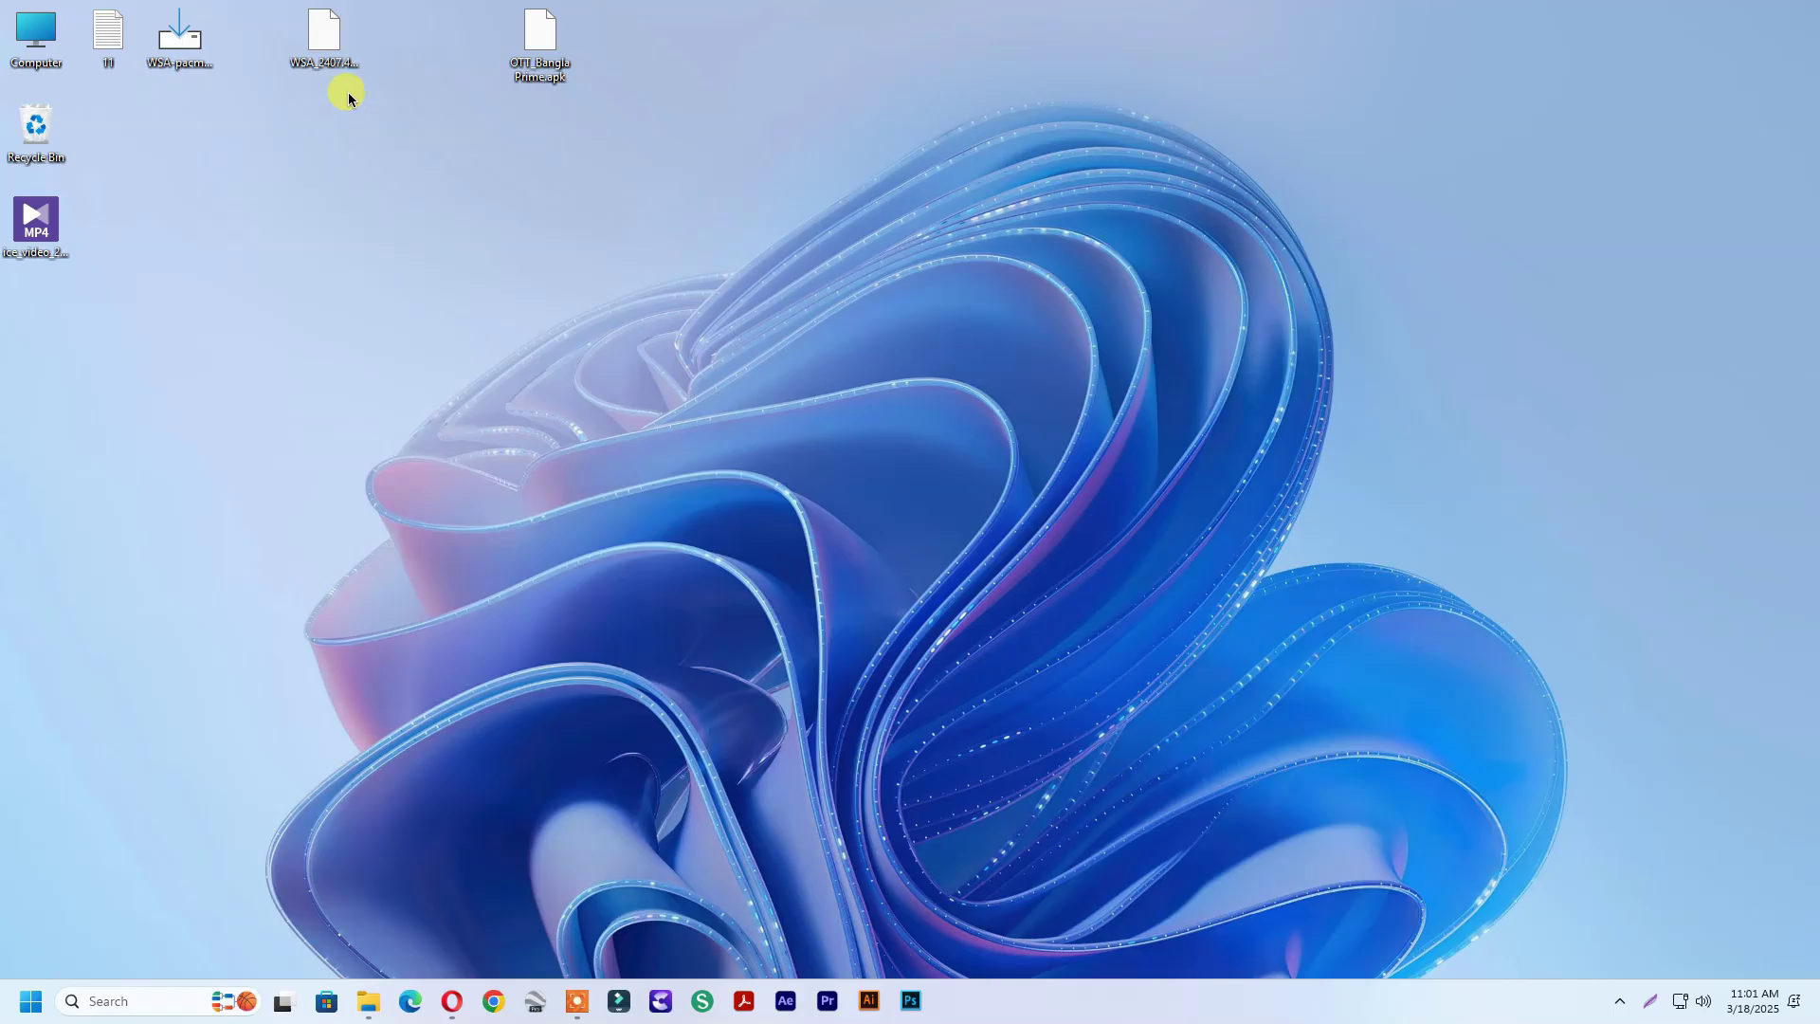
click(182, 42)
double_click(185, 55)
Install WSA PacMan into the existing default folder and finish the setup wizard
click(1059, 683)
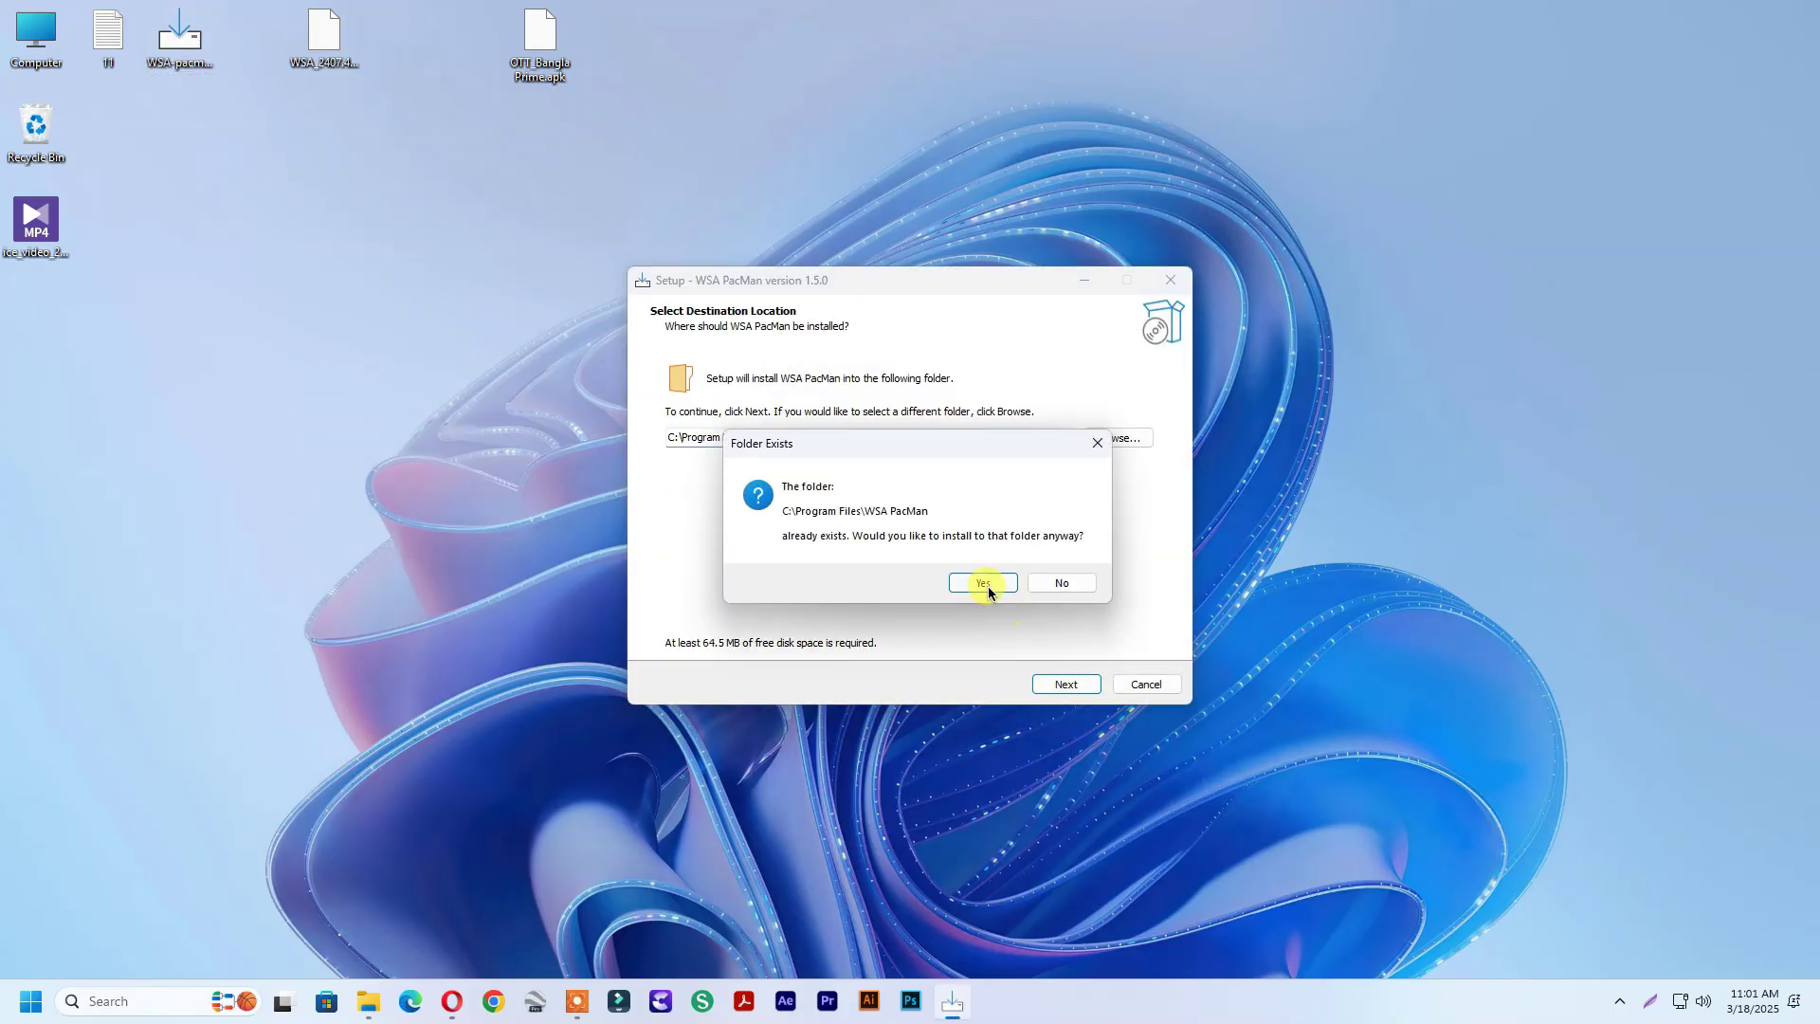
click(983, 583)
click(1063, 683)
click(1066, 684)
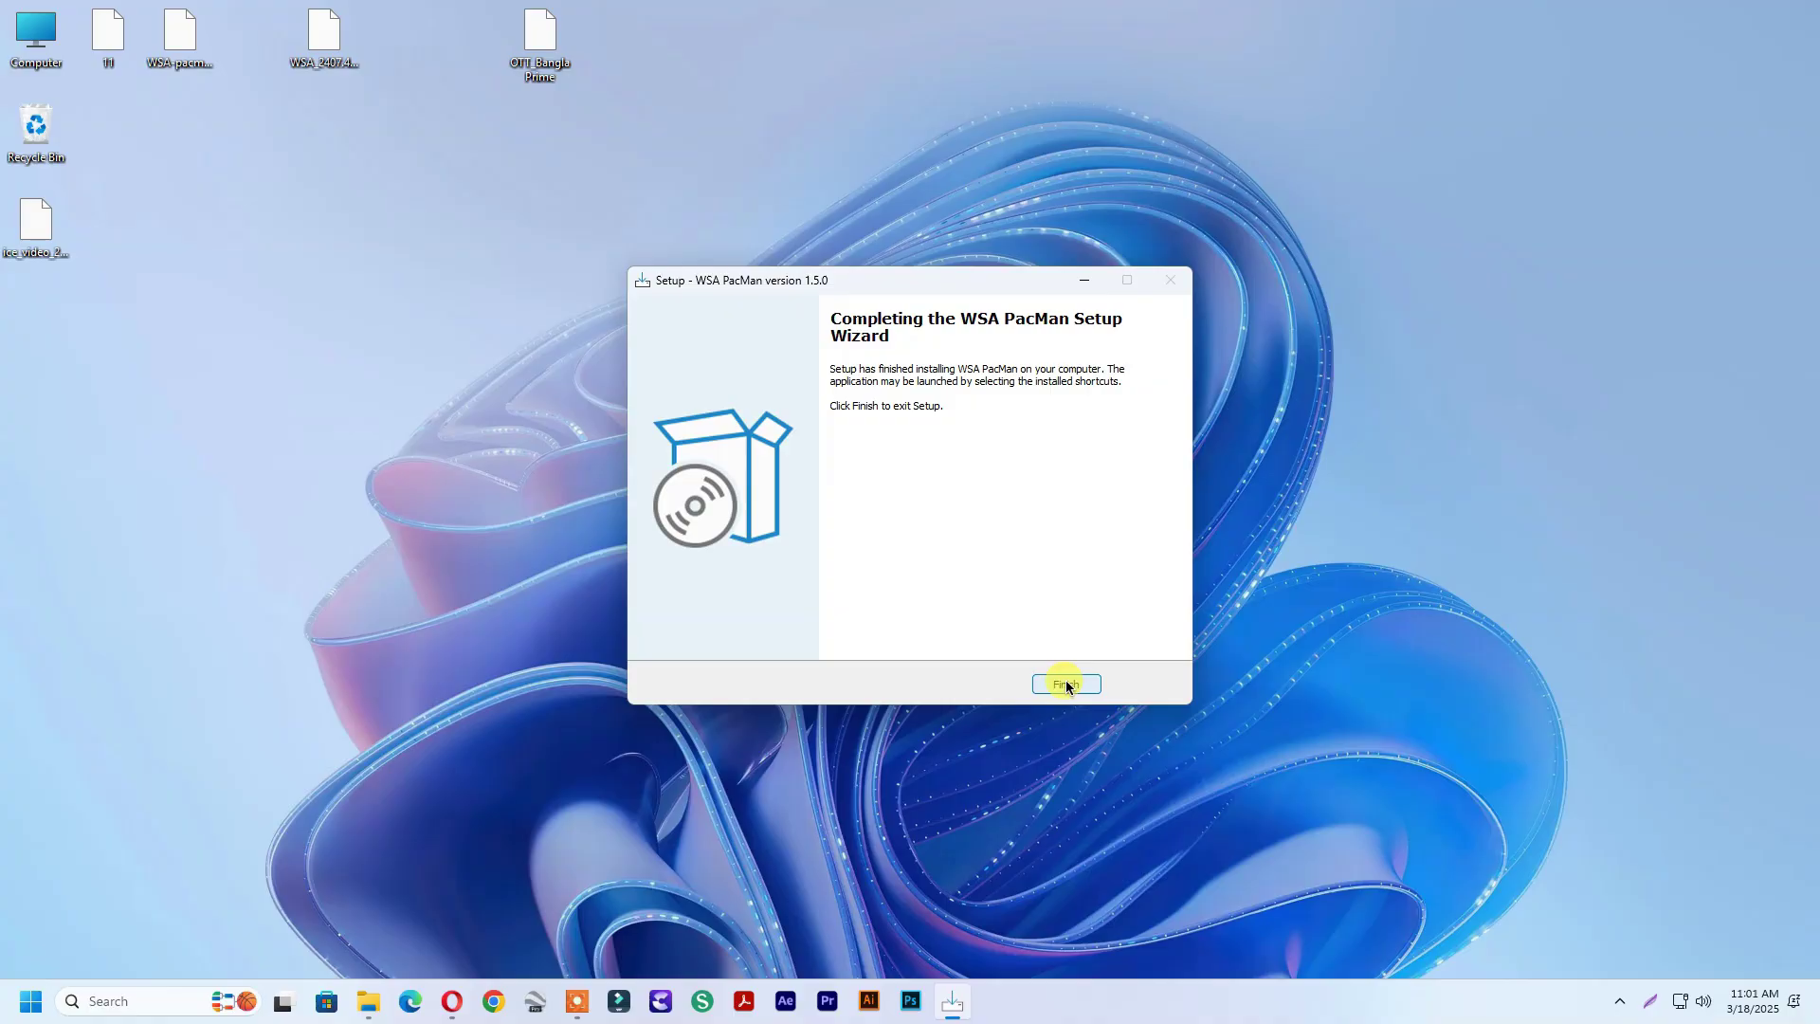
click(1071, 683)
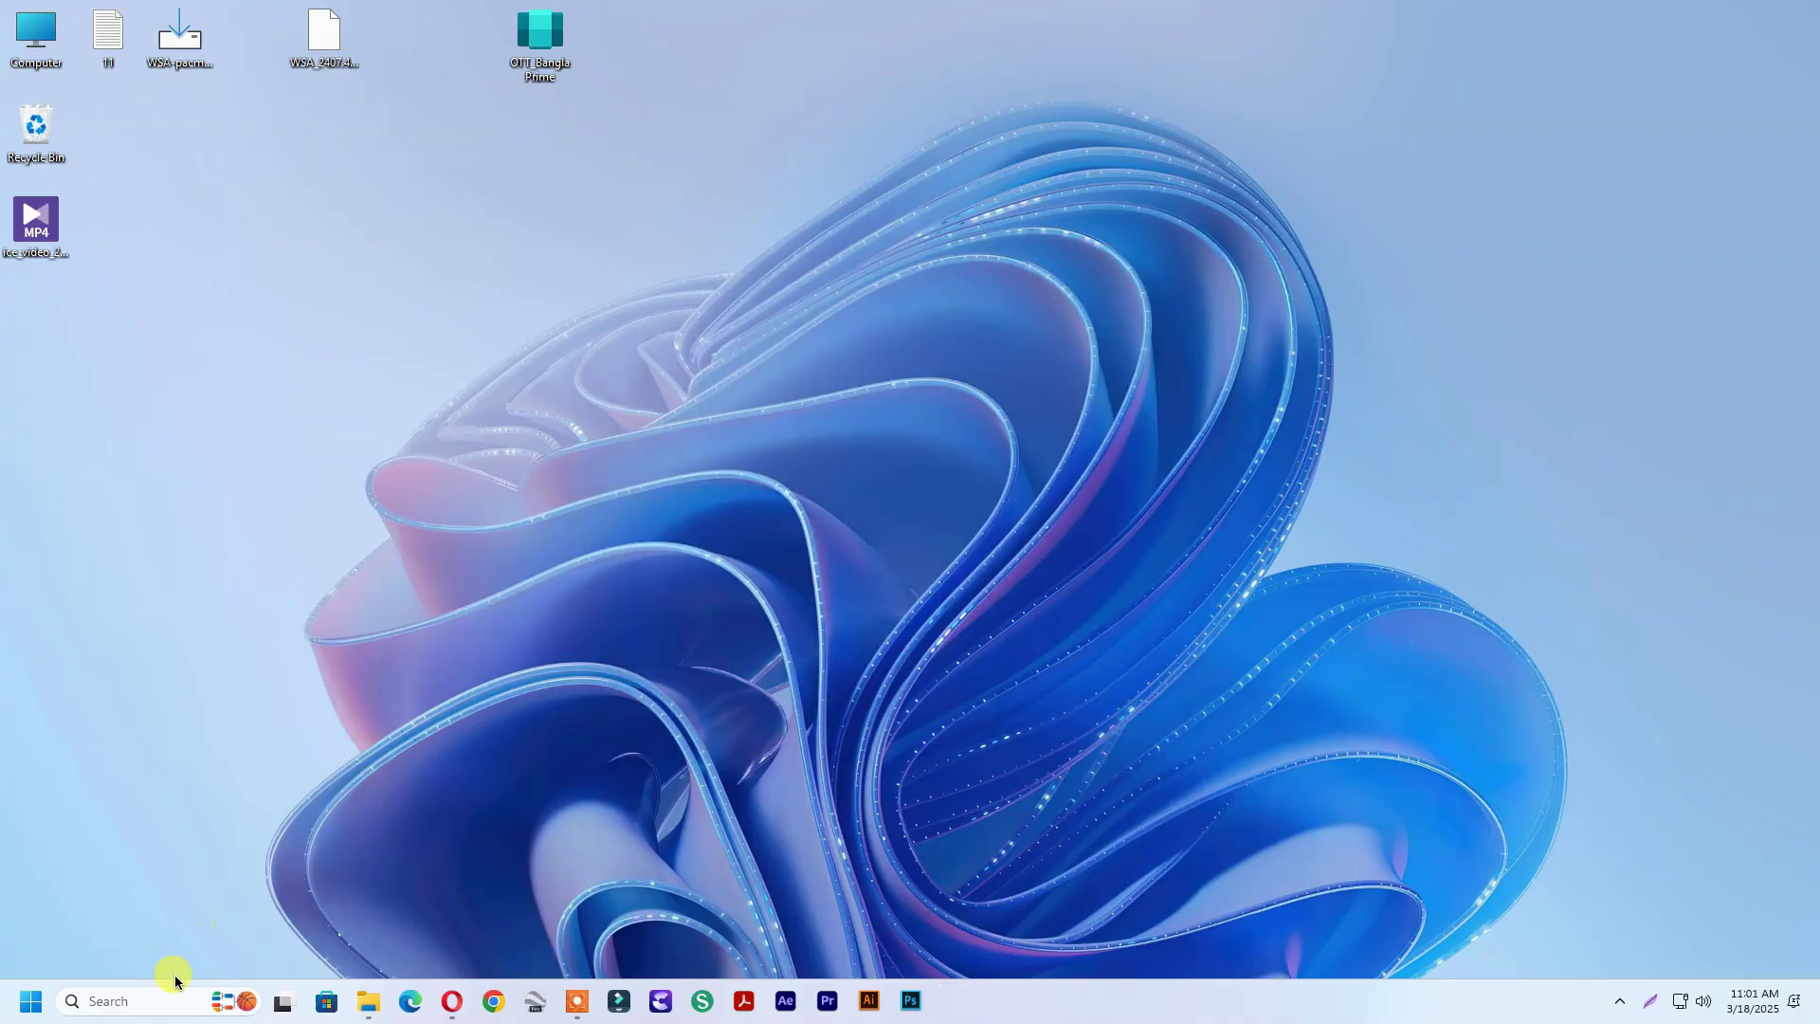
Launch WSA PacMan via a 'wsa' search and allow ADB debugging from this computer
click(31, 1001)
text(wsa)
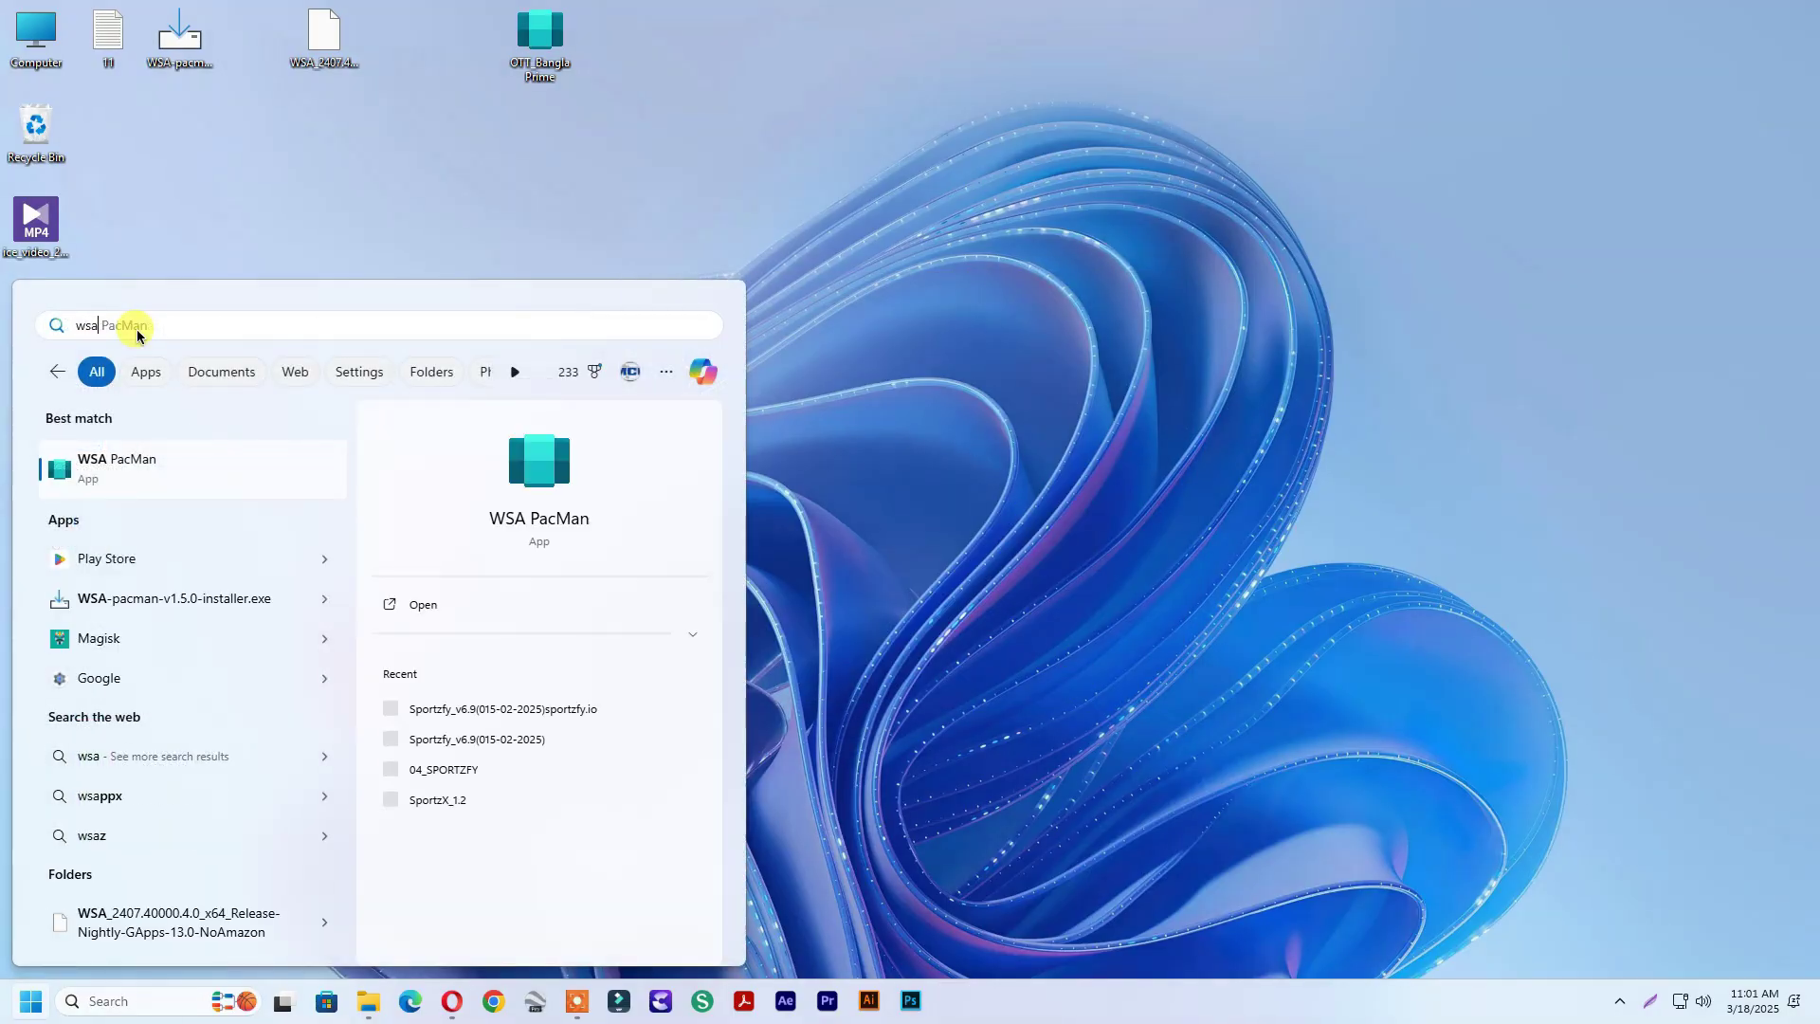
click(158, 462)
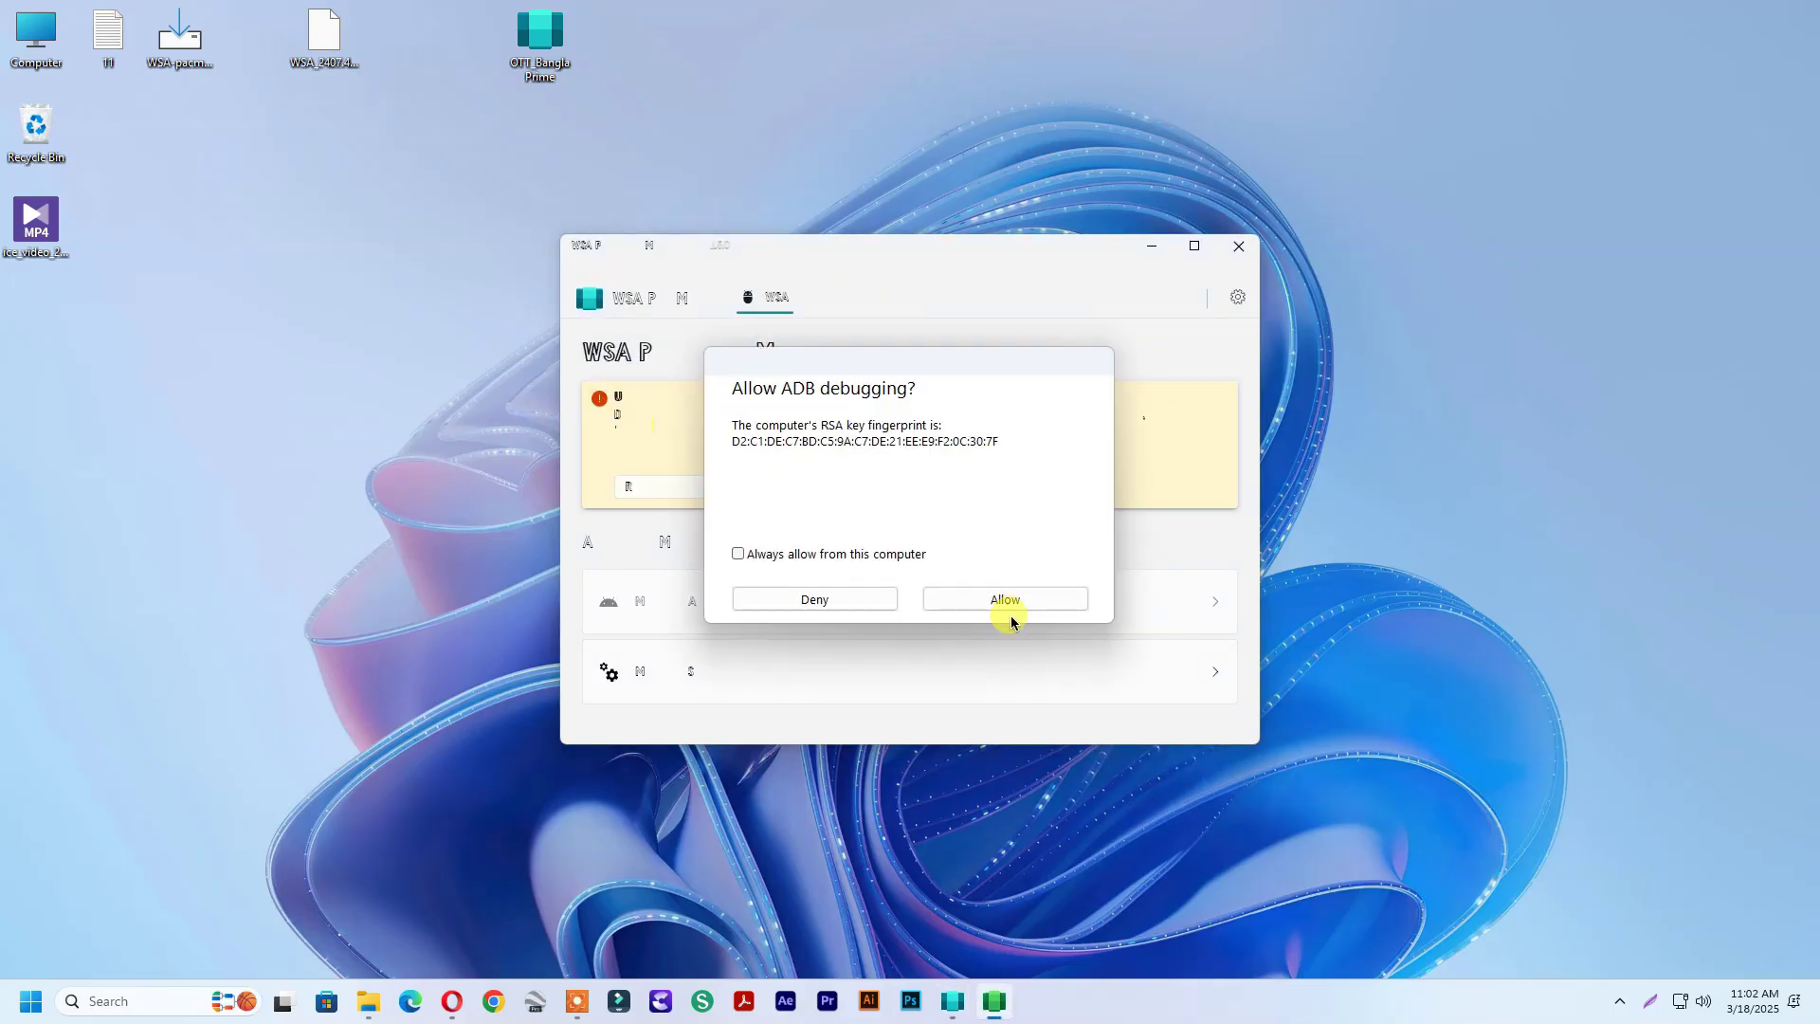
click(997, 601)
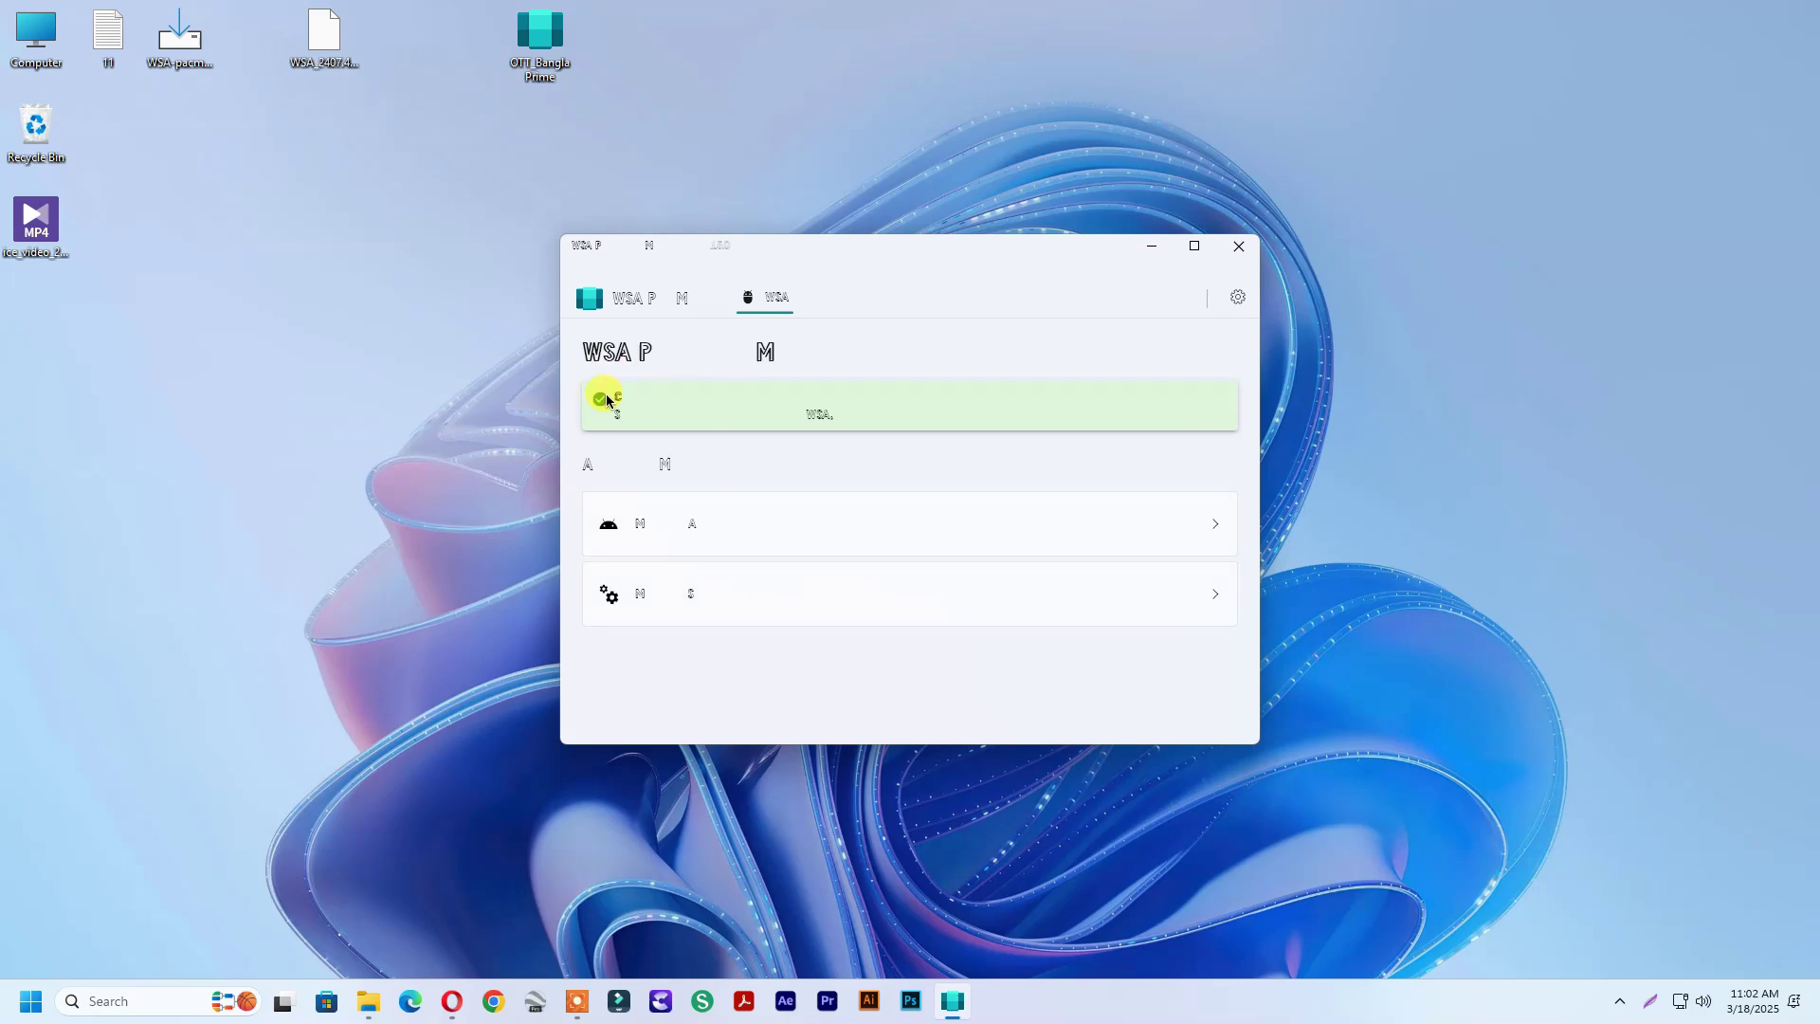
Install the OTT Bangla APK and open the newly installed app
click(1234, 247)
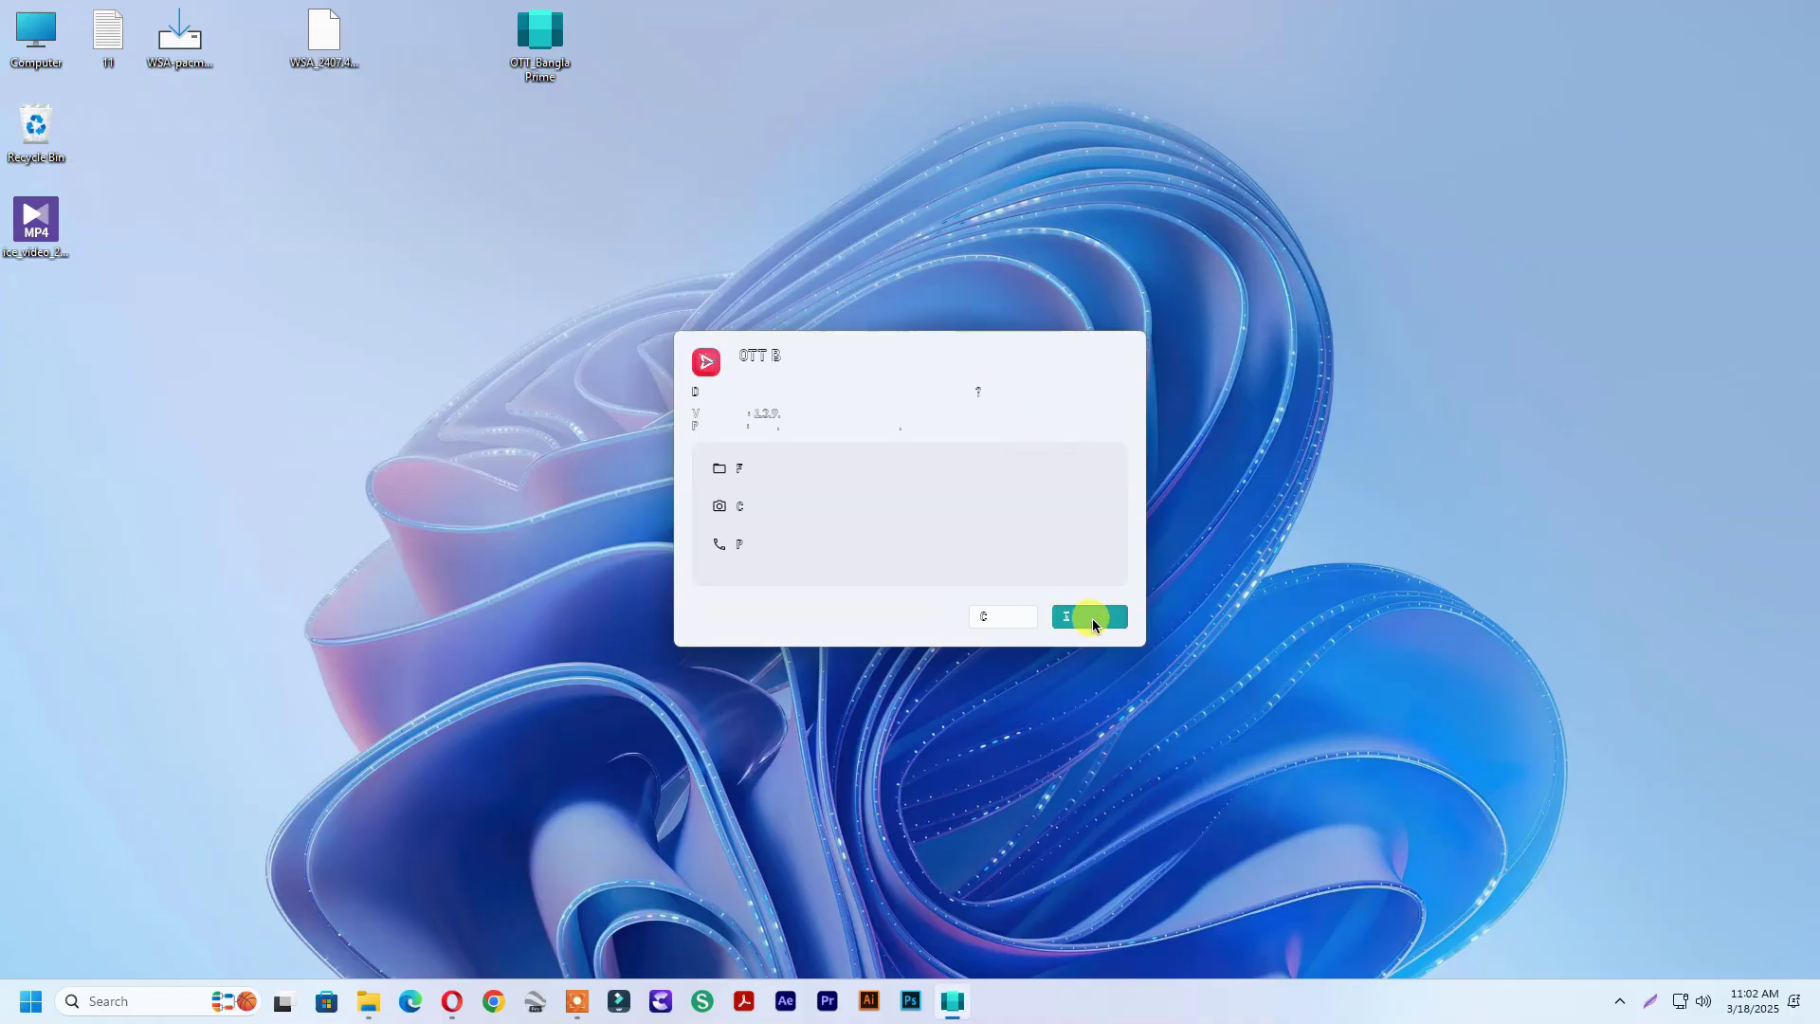
click(1090, 618)
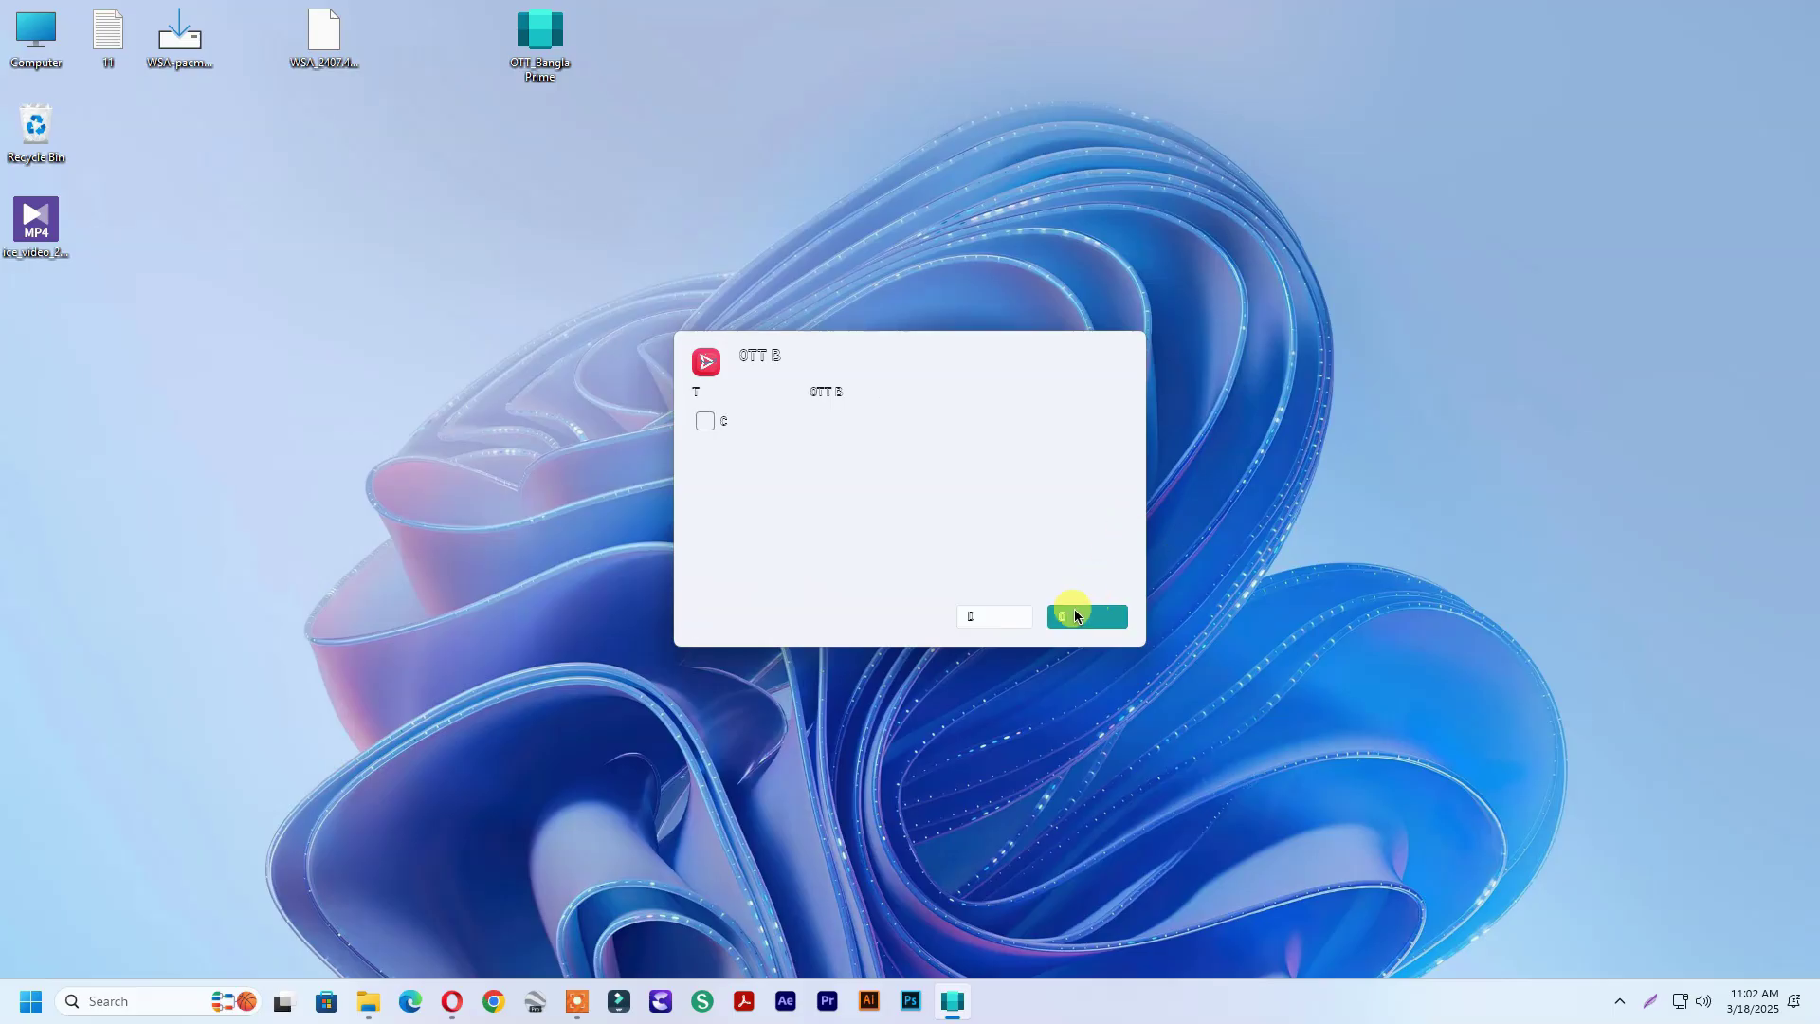
click(1069, 618)
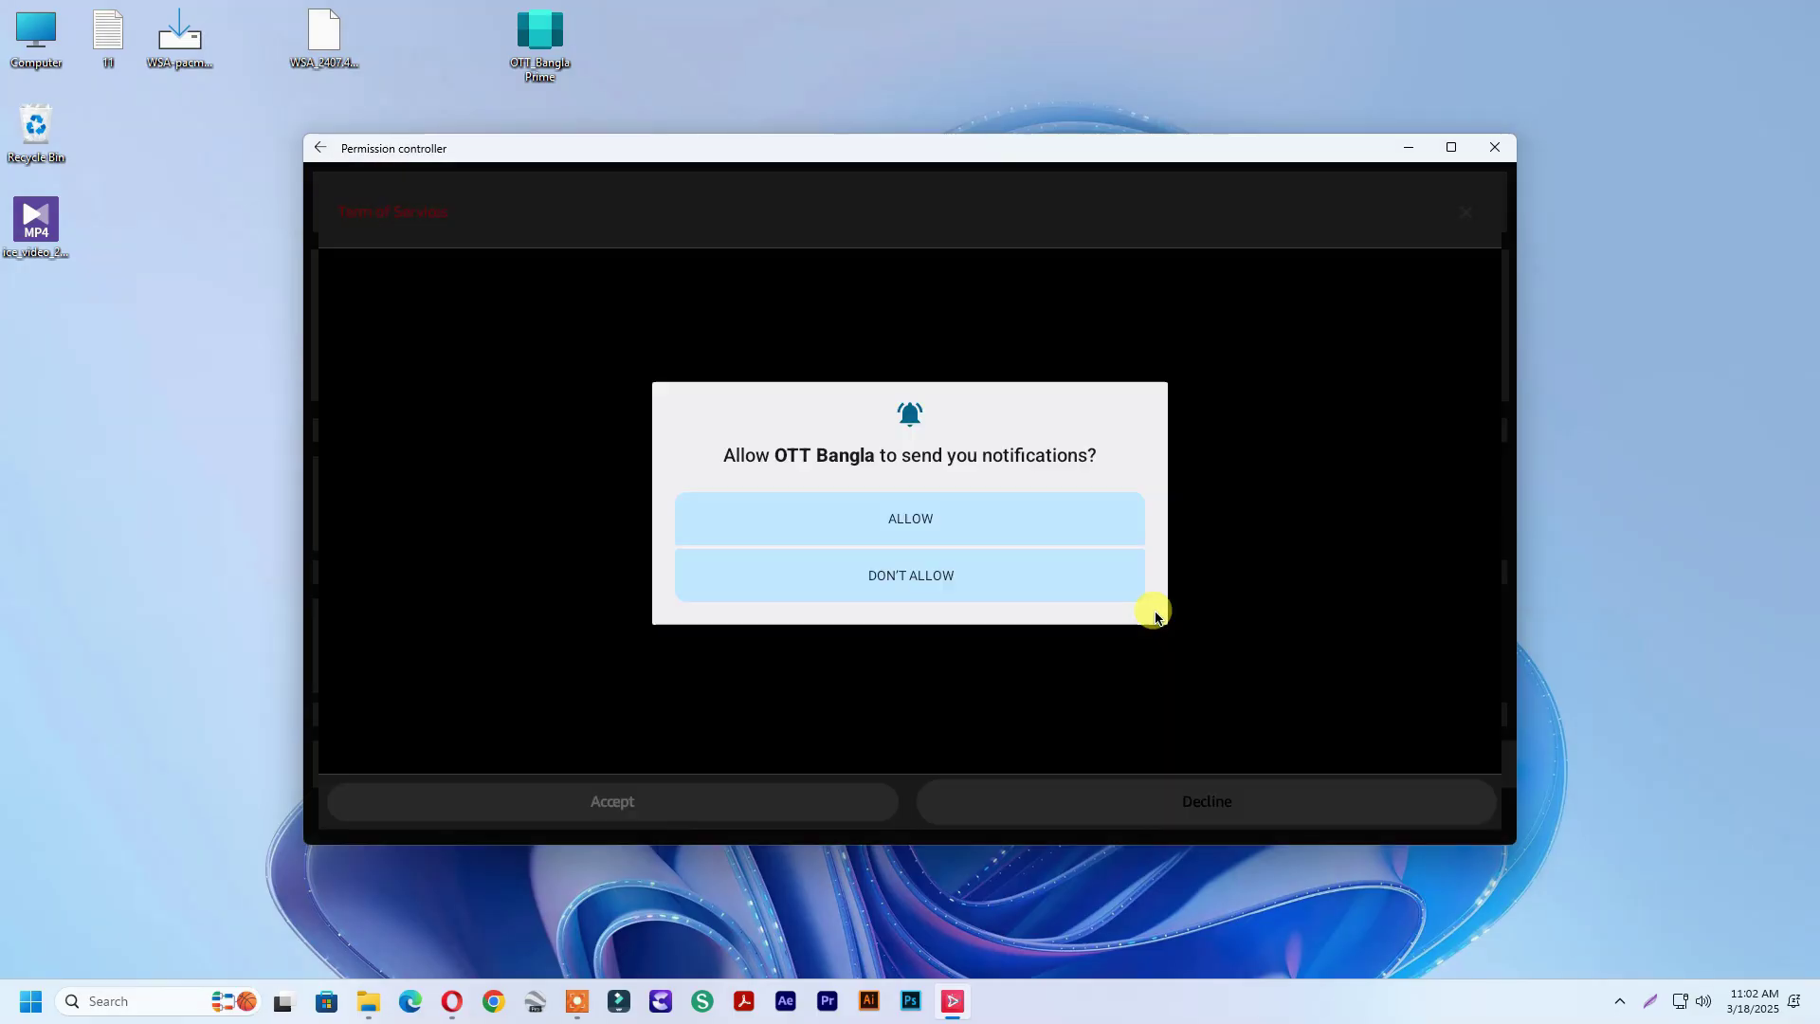
Dismiss the notification prompt, accept OTT Bangla's terms, and maximize its window
click(953, 528)
click(645, 796)
click(1451, 147)
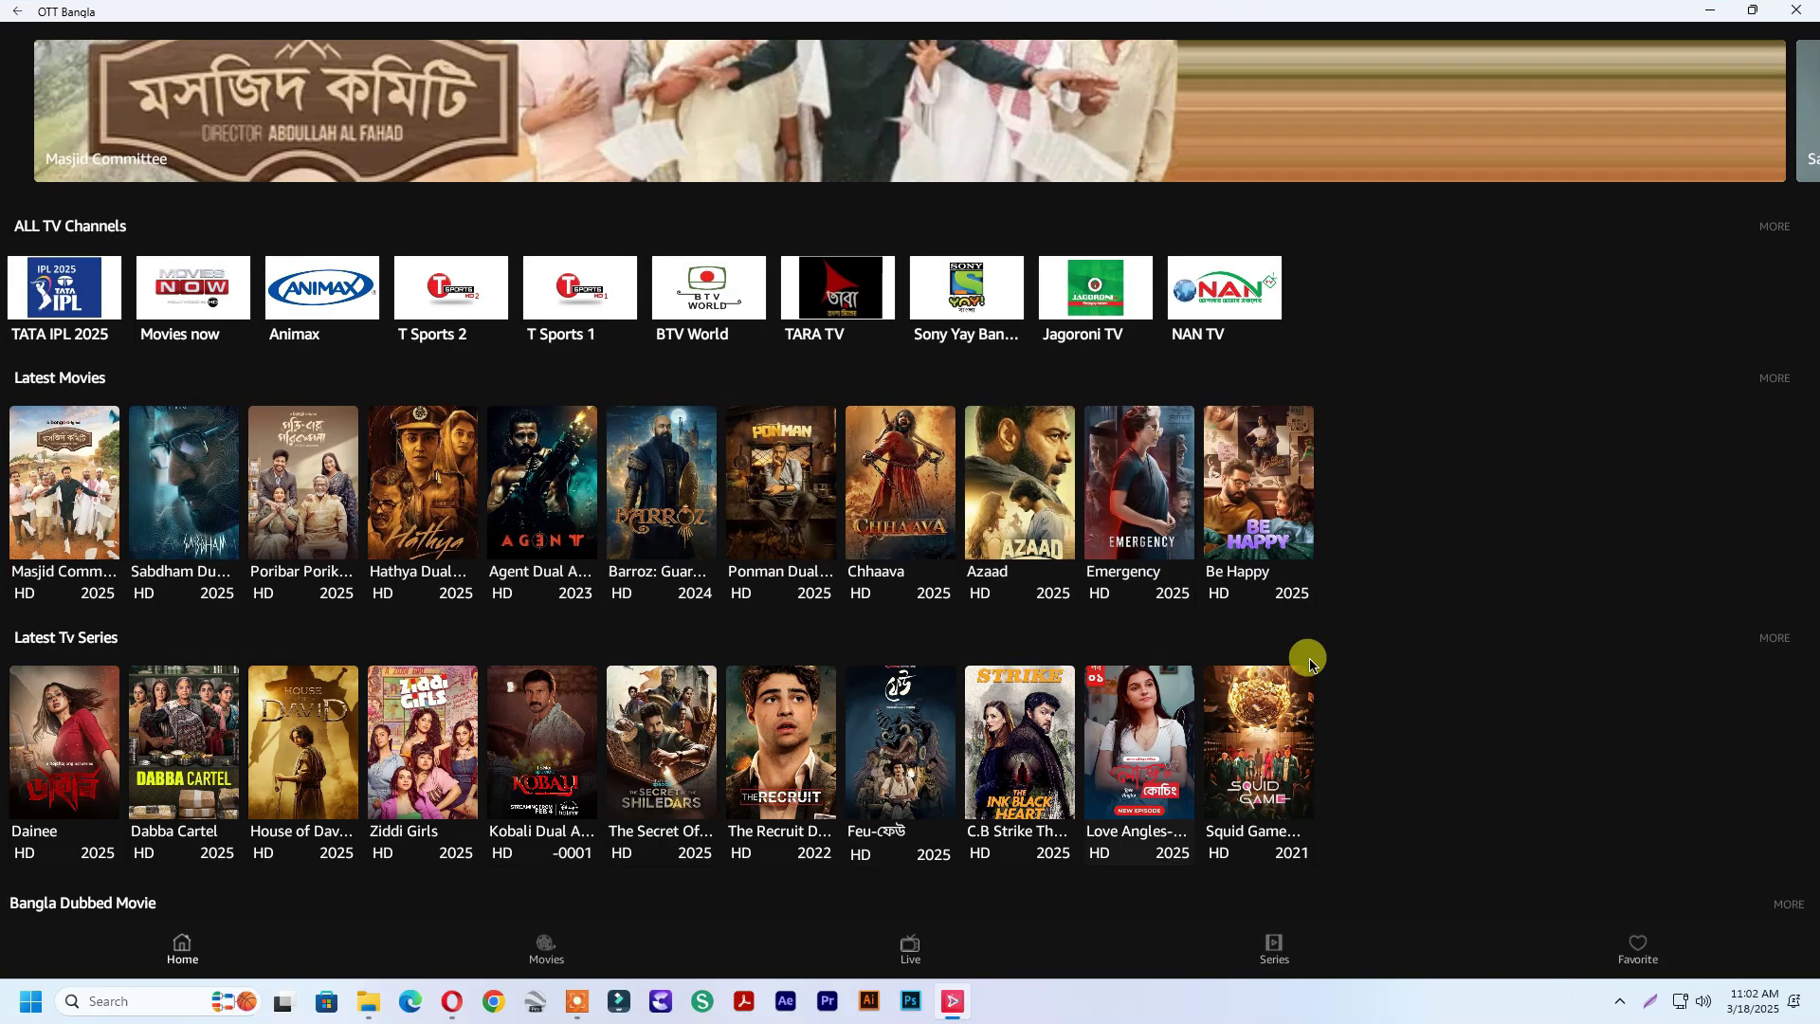
Play Channel 24 from the Live tab and expand the video to fill the window
click(915, 948)
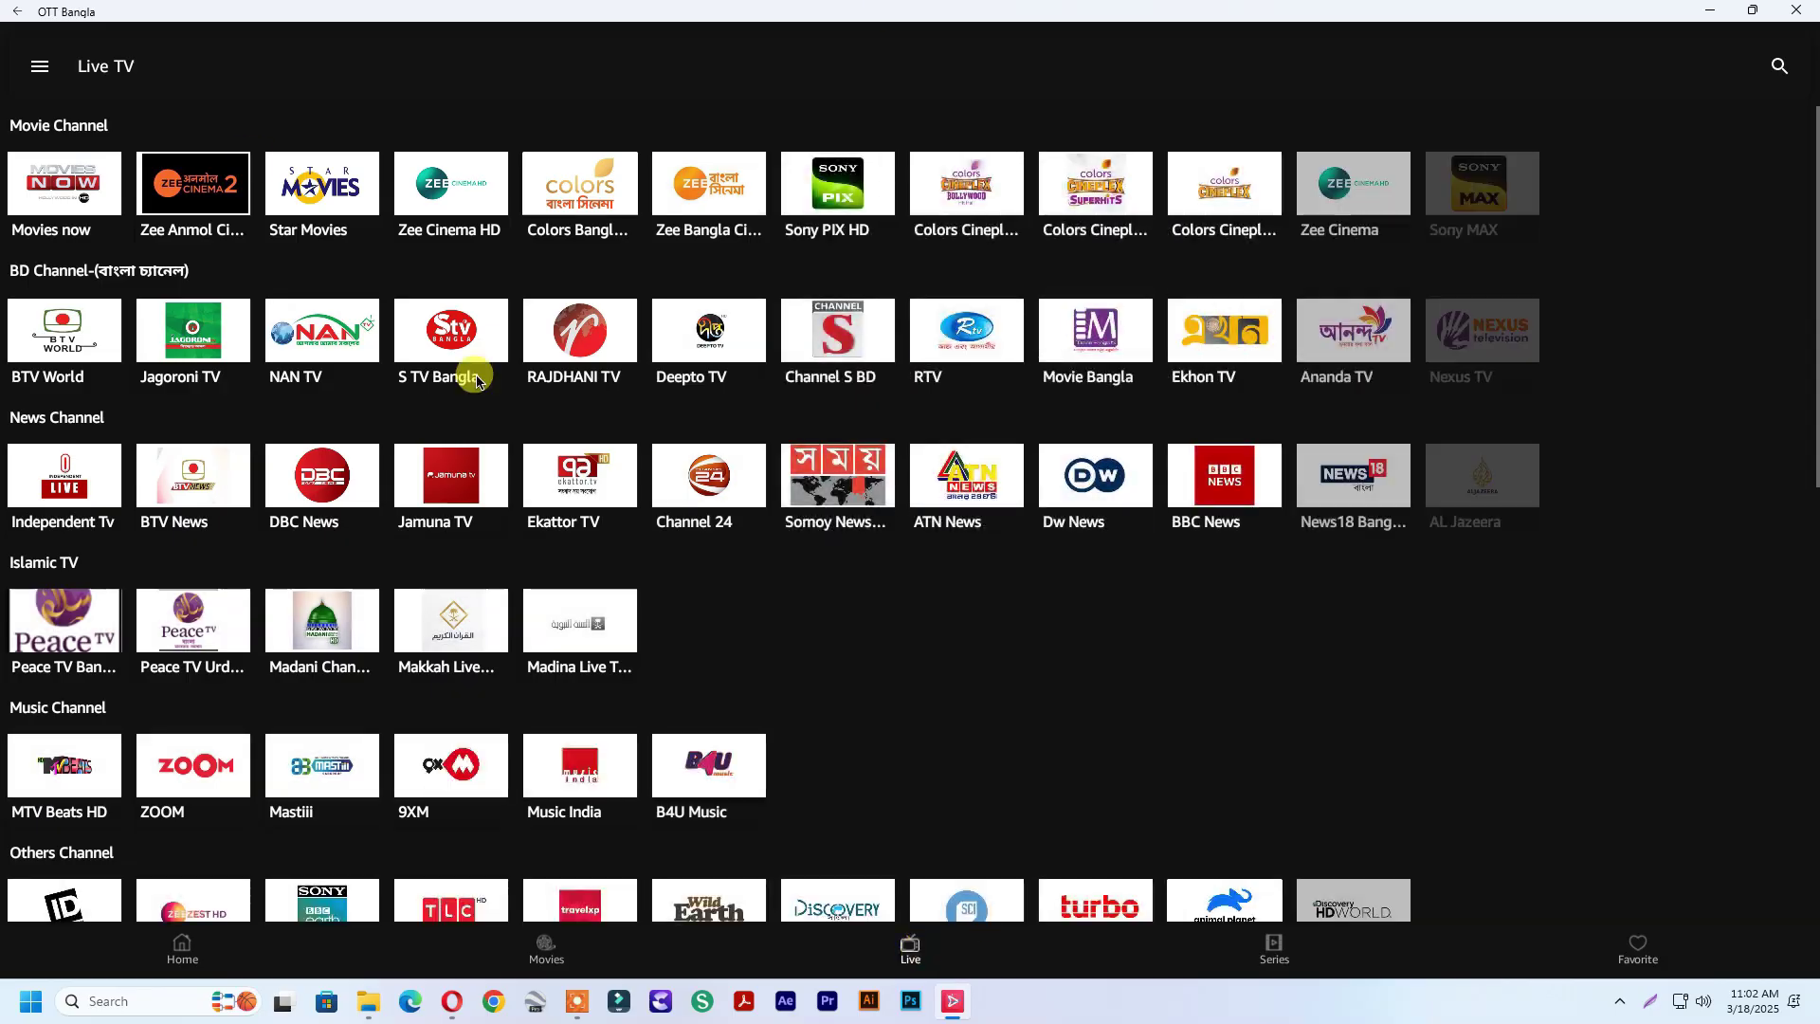
click(710, 485)
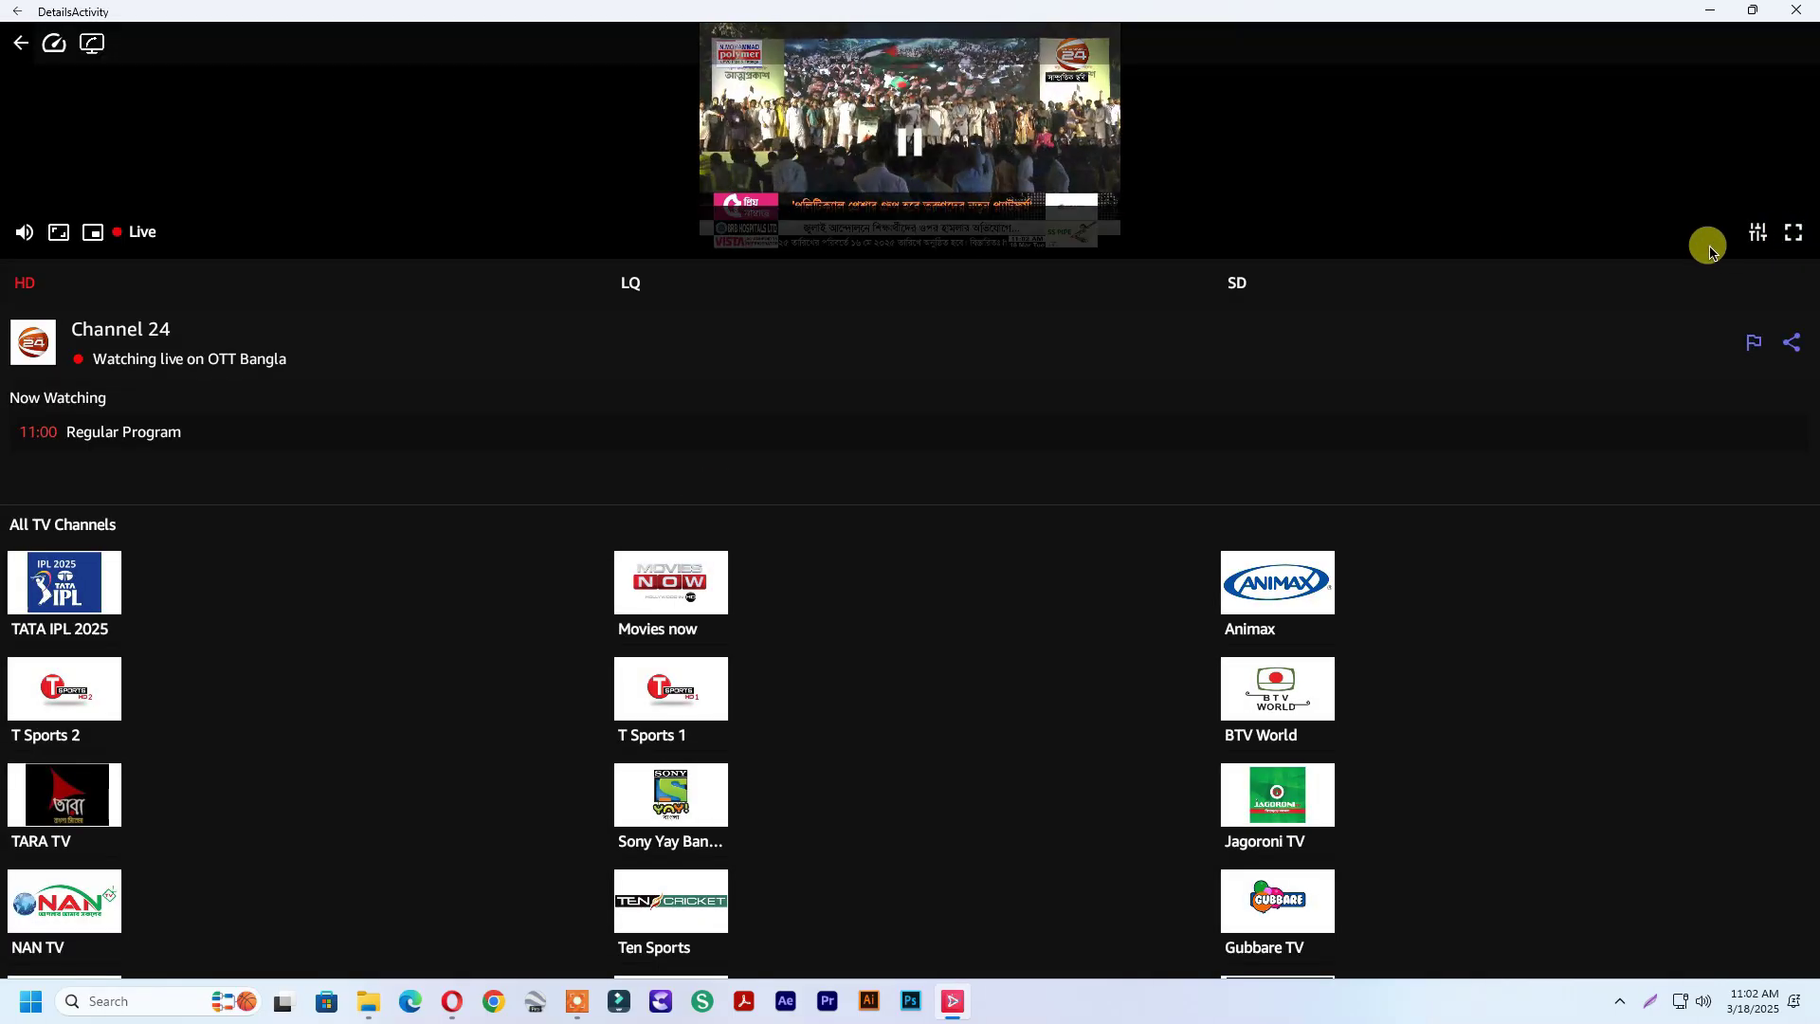
click(1794, 232)
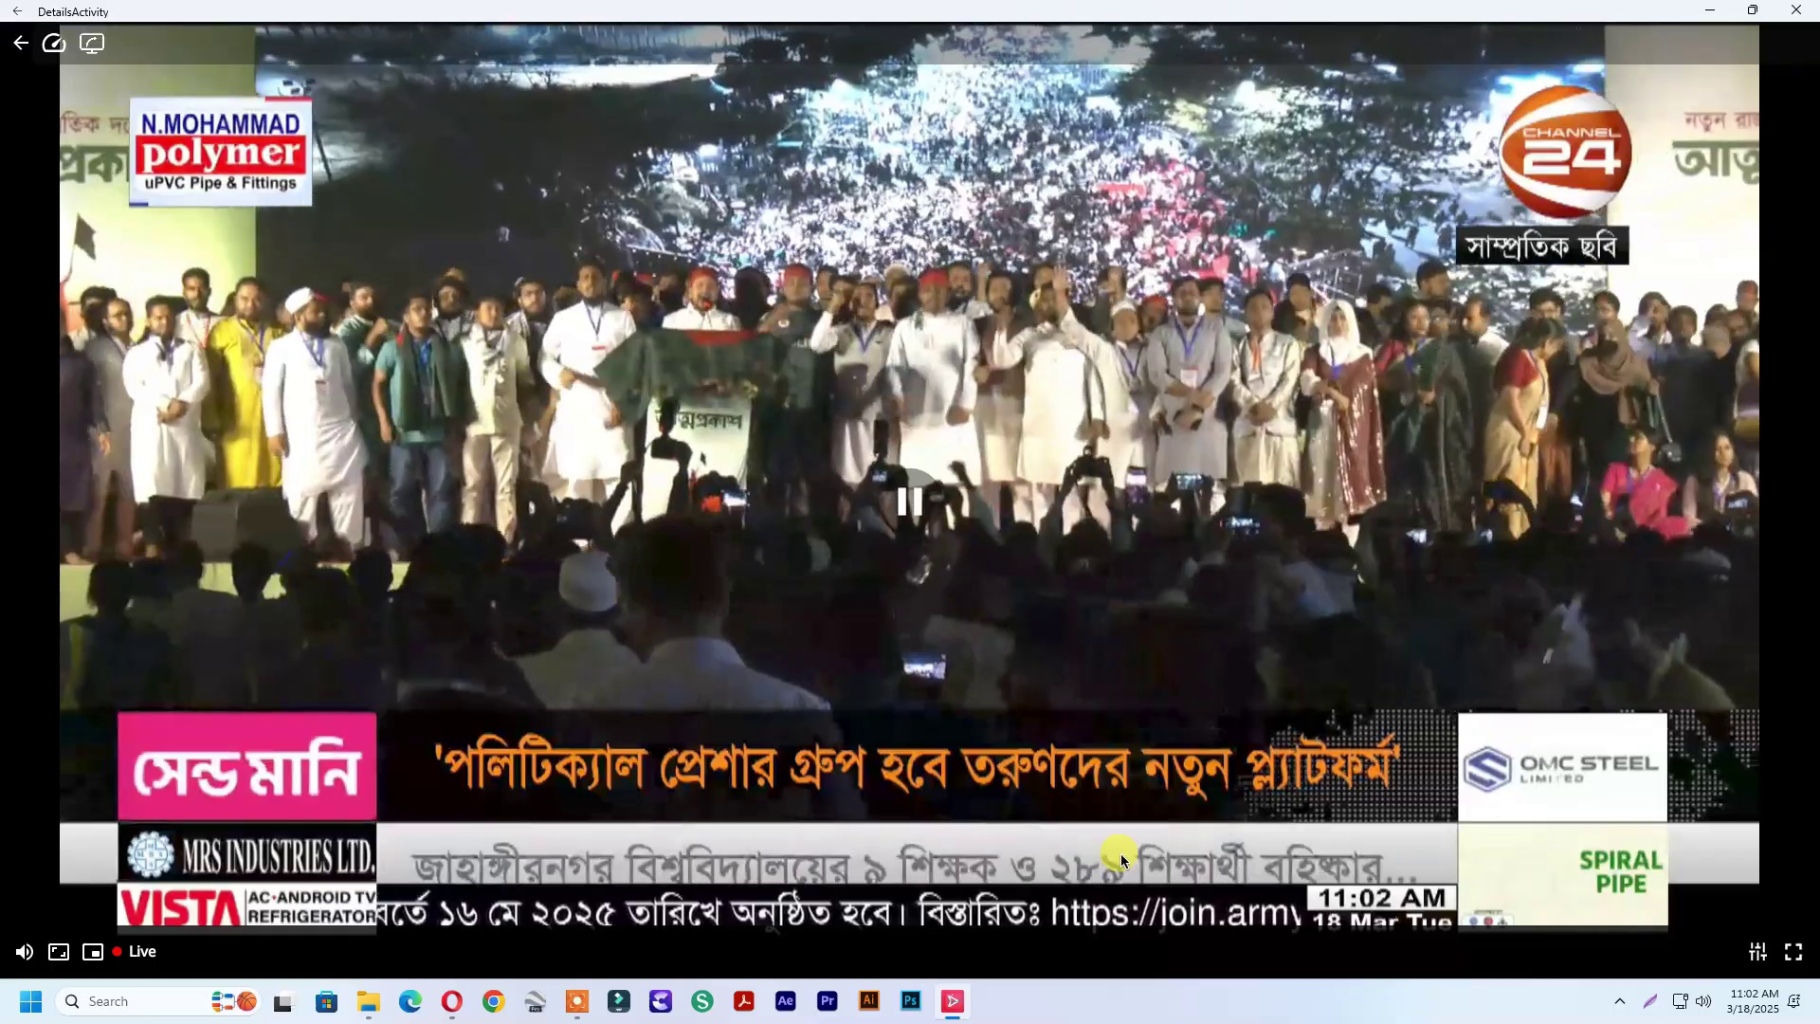